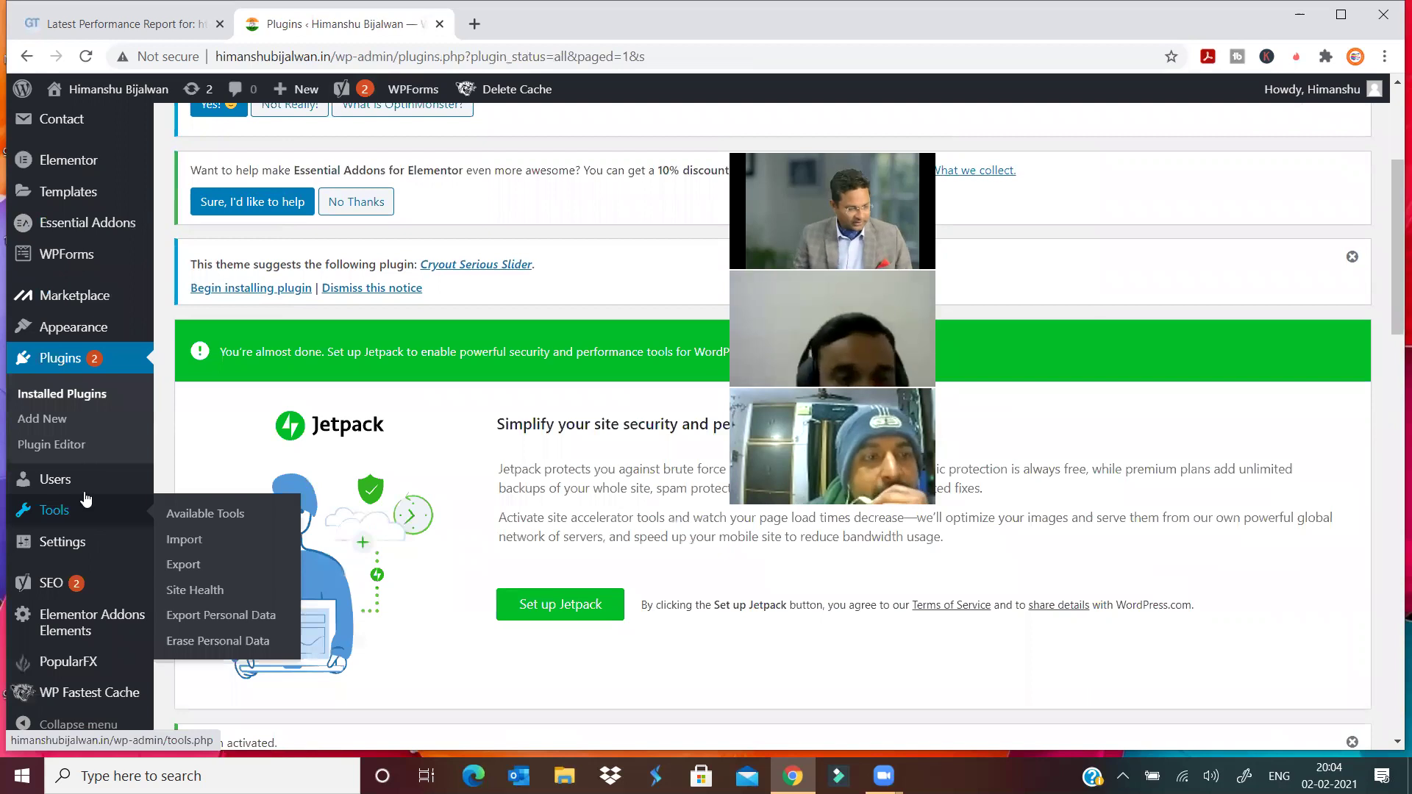
- Open the WP Fastest Cache plugin's options and bring its caching settings into view
{"action": "scroll", "coordinate": [97, 704], "scroll_direction": "down", "scroll_amount": 3}
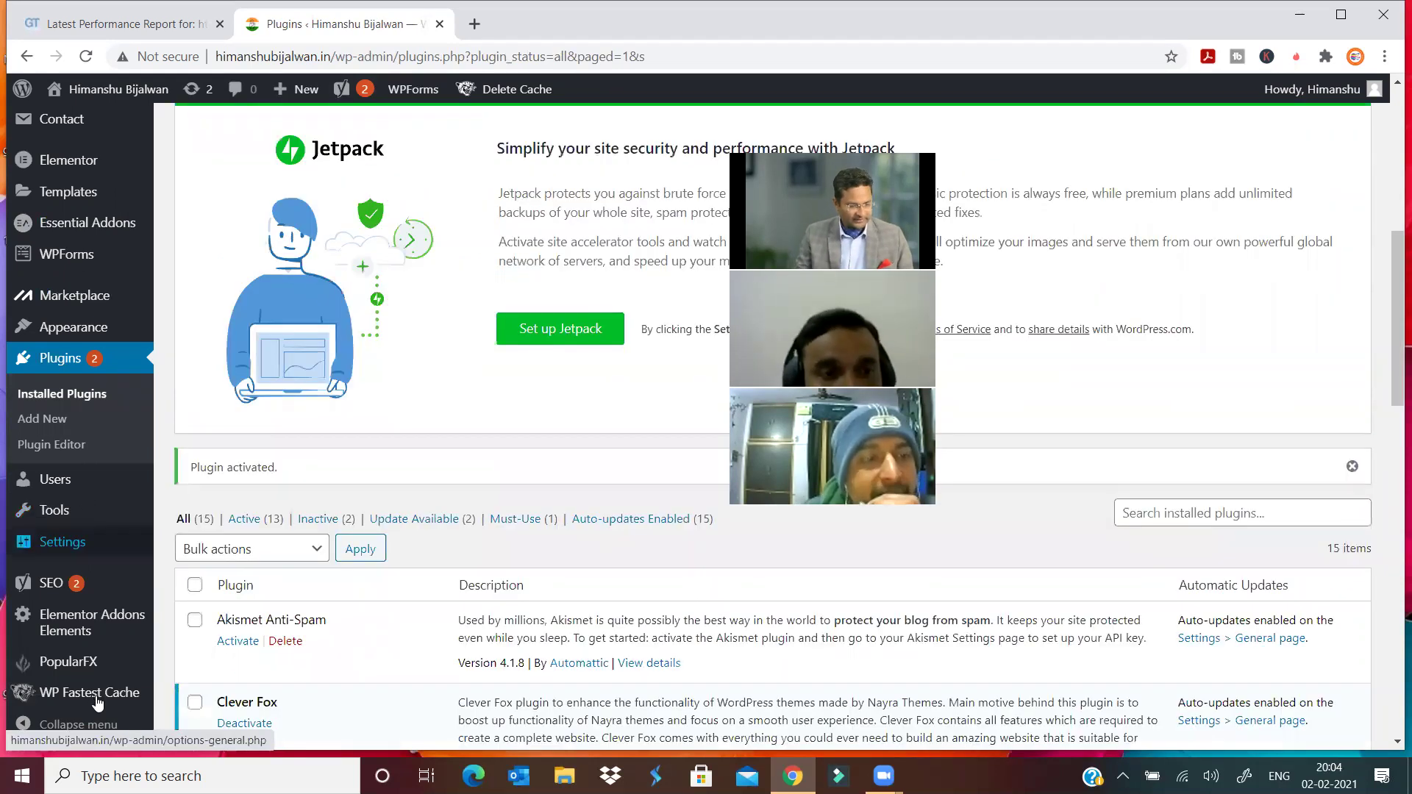
{"action": "left_click", "coordinate": [96, 699]}
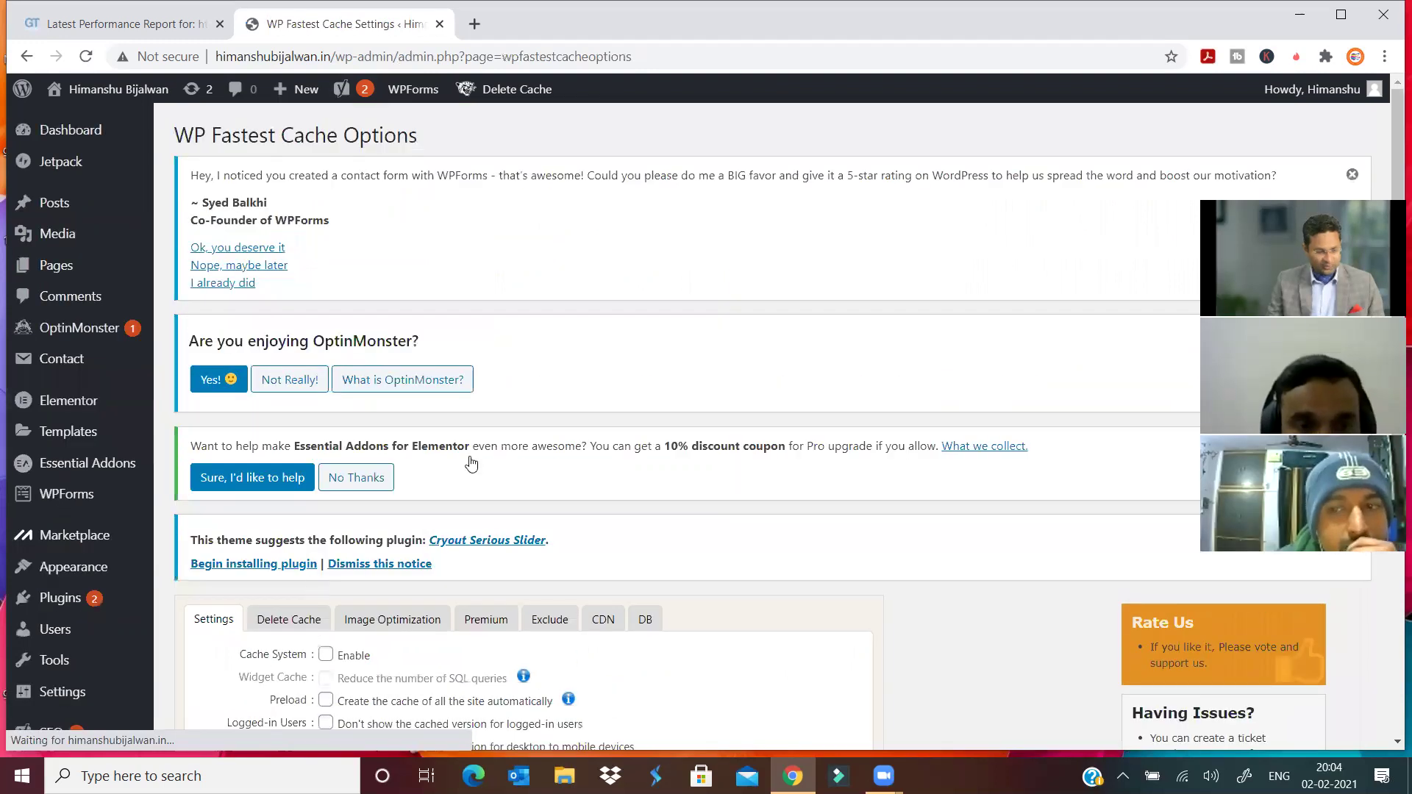
{"action": "scroll", "coordinate": [321, 304], "scroll_direction": "down", "scroll_amount": 5}
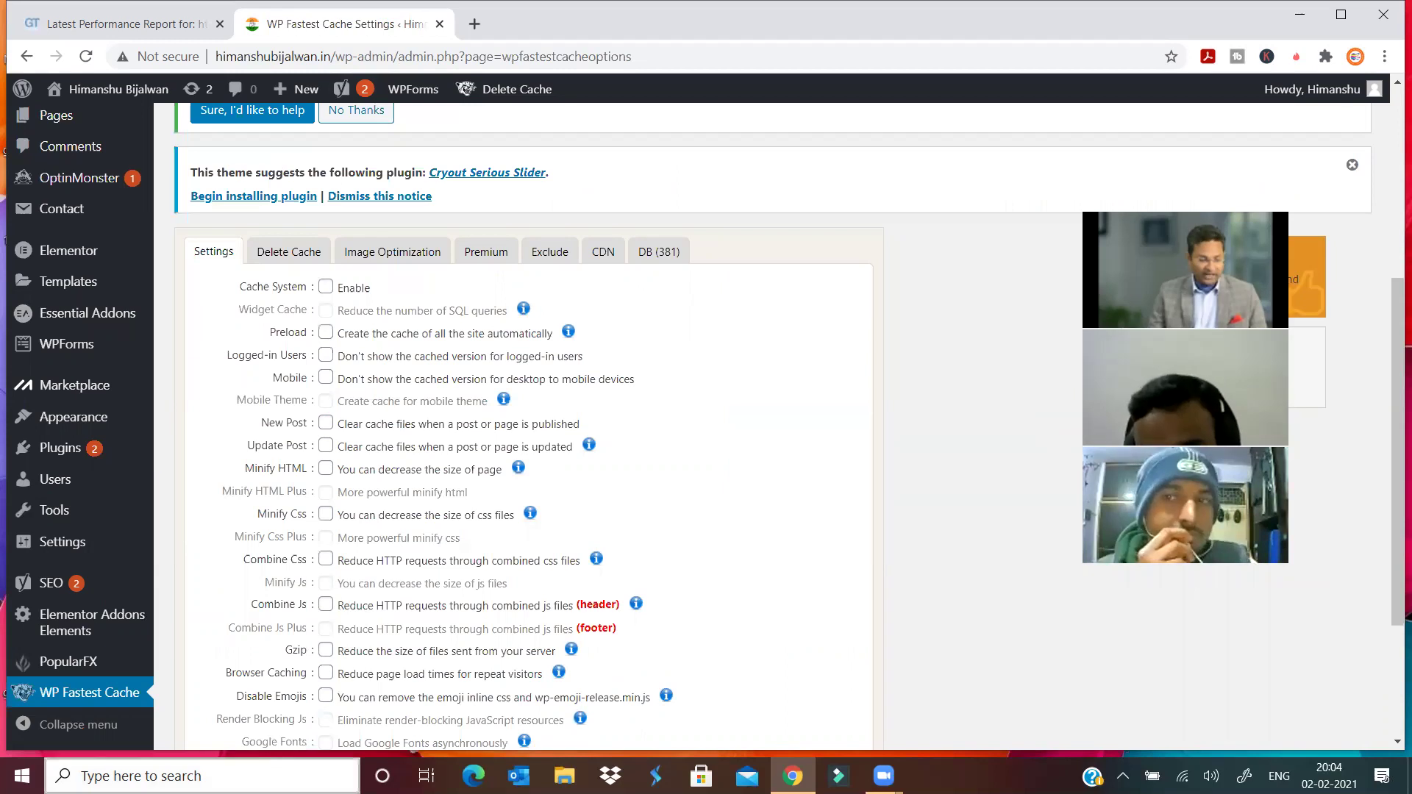
- Switch to a new Notepad document and write <html> and </html> tags separated by a blank line
{"action": "key", "text": "super+s"}
{"action": "type", "text": "note"}
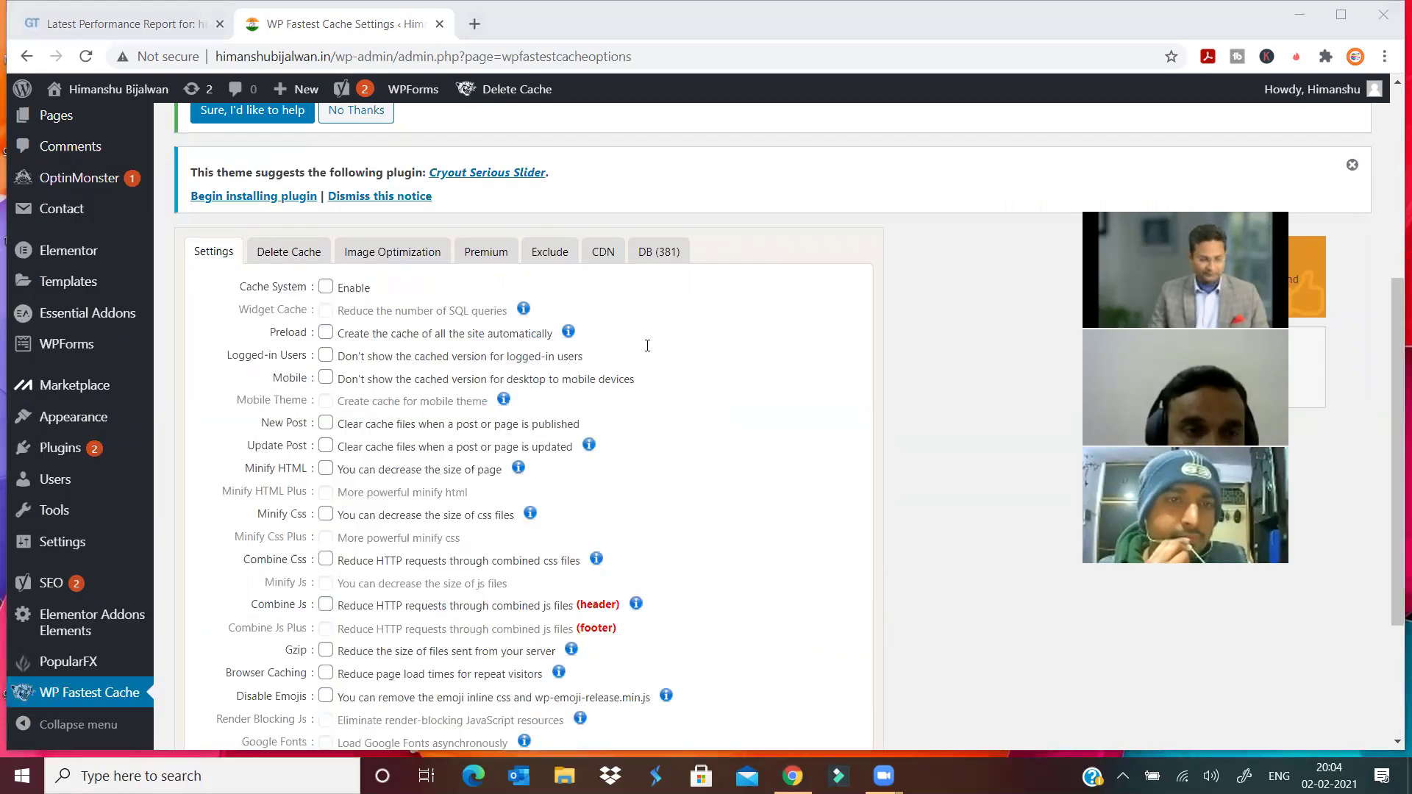
{"action": "type", "text": "<html>"}
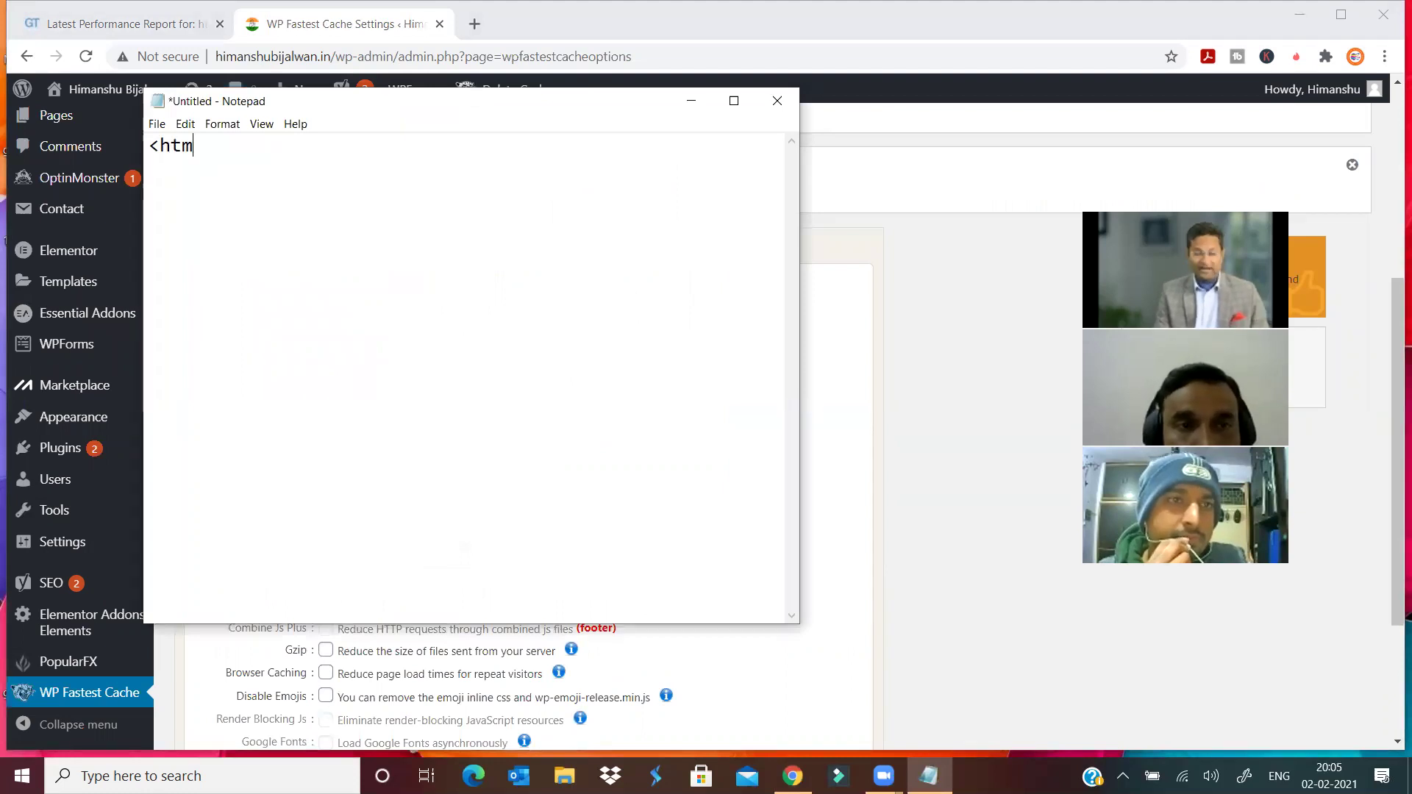
{"action": "key", "text": "Return"}
{"action": "key", "text": "Return"}
{"action": "type", "text": "<"}
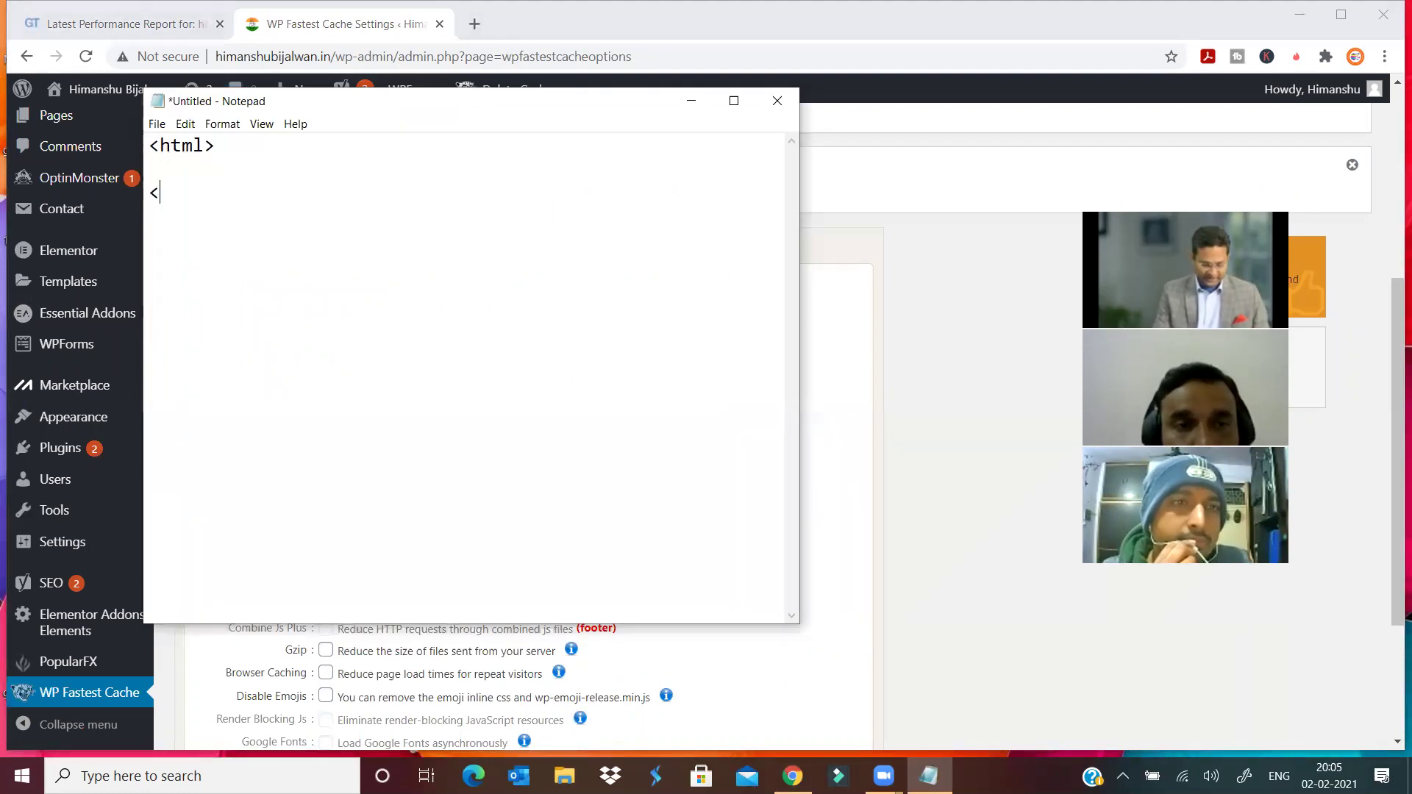
{"action": "type", "text": "/html>"}
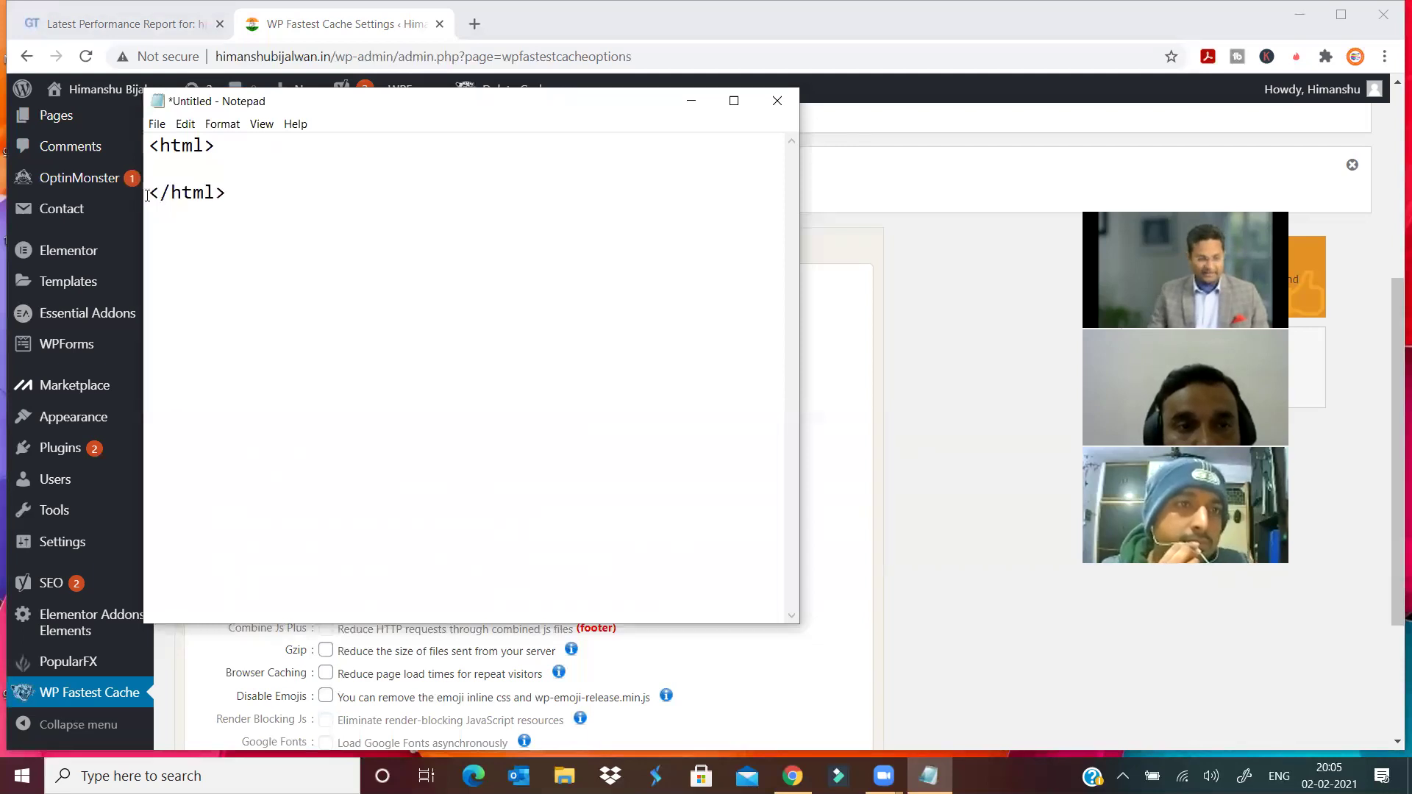
- Remove the line breaks so the text reads <html></html> on one line, and minimize the Notepad window
{"action": "key", "text": "BackSpace"}
{"action": "key", "text": "BackSpace"}
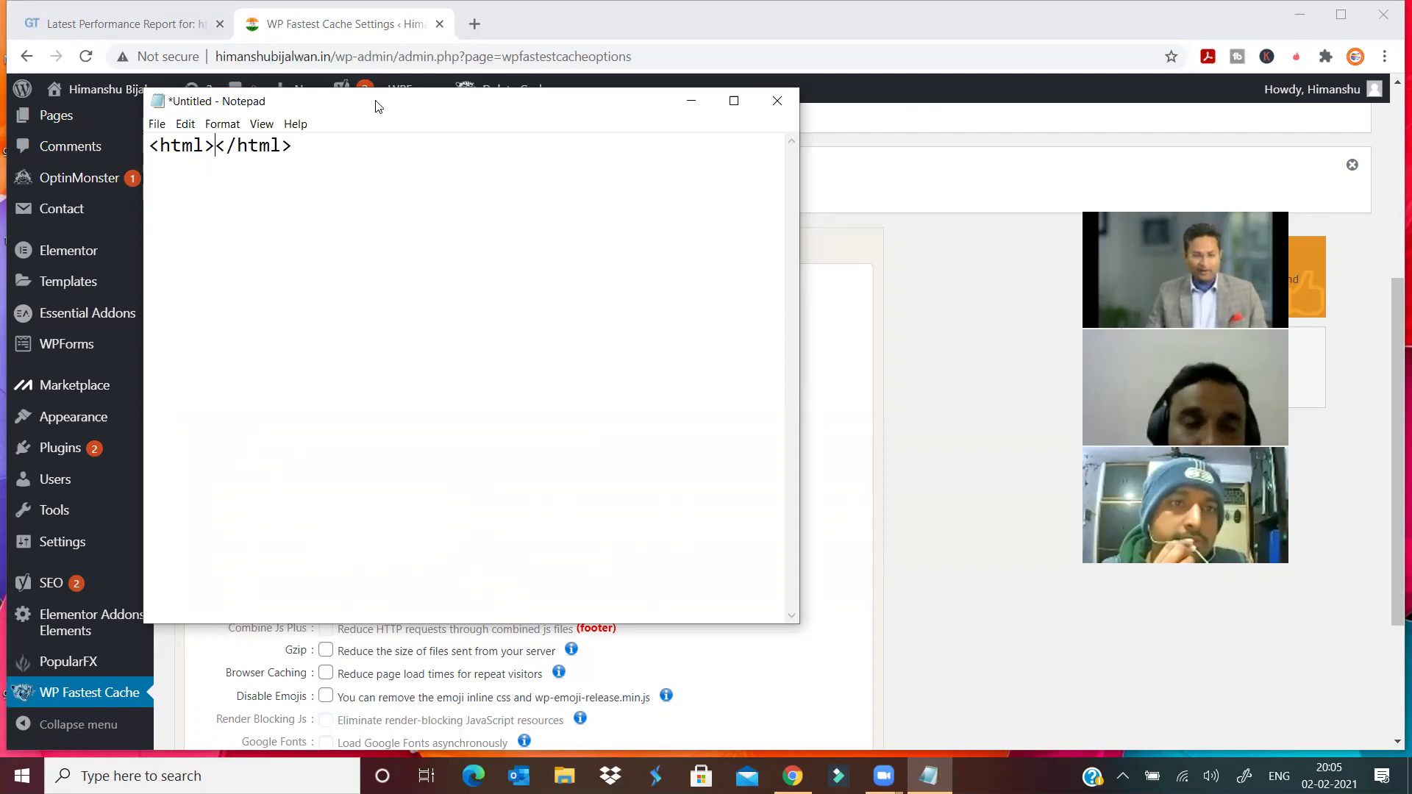
{"action": "left_click_drag", "start_coordinate": [638, 103], "coordinate": [589, 202]}
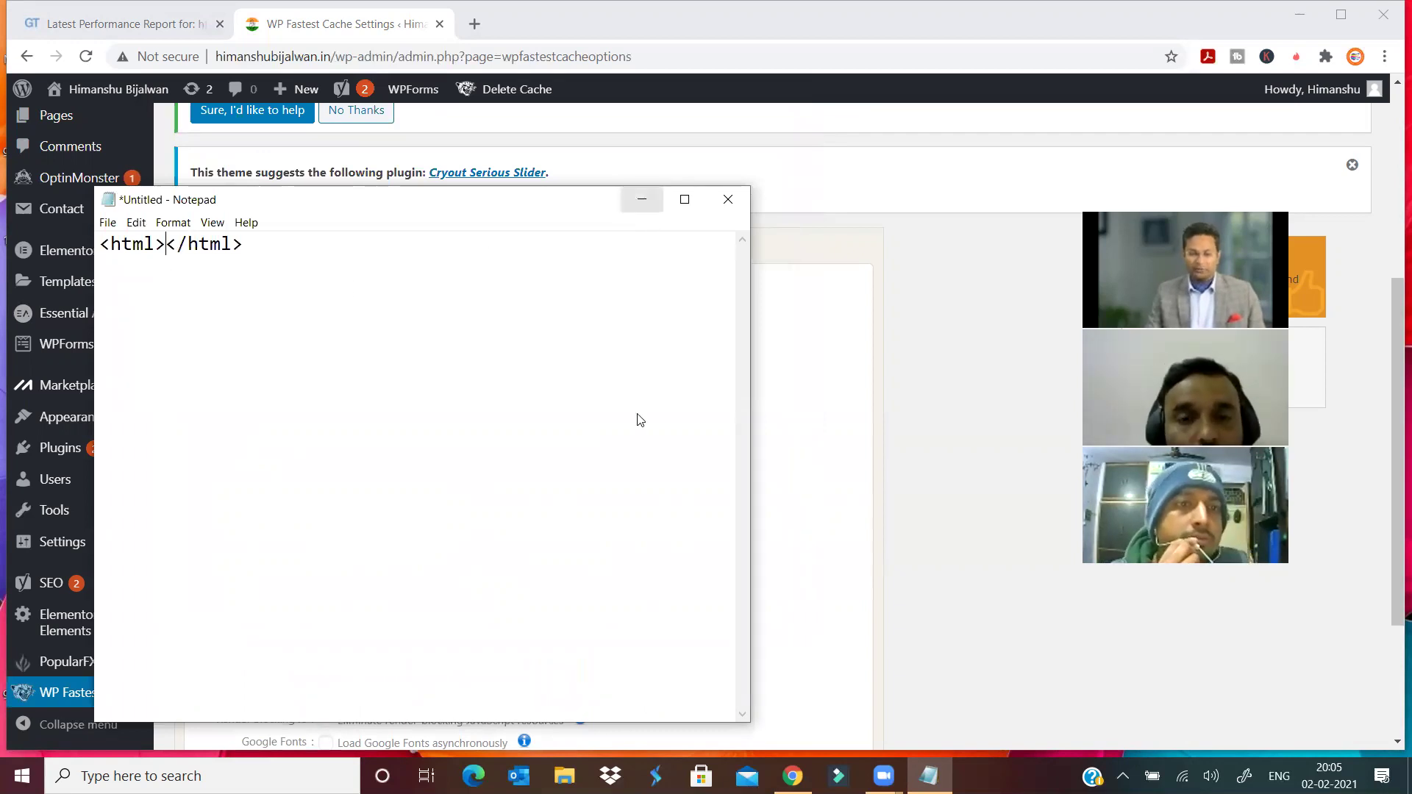
{"action": "key", "text": "super+Down"}
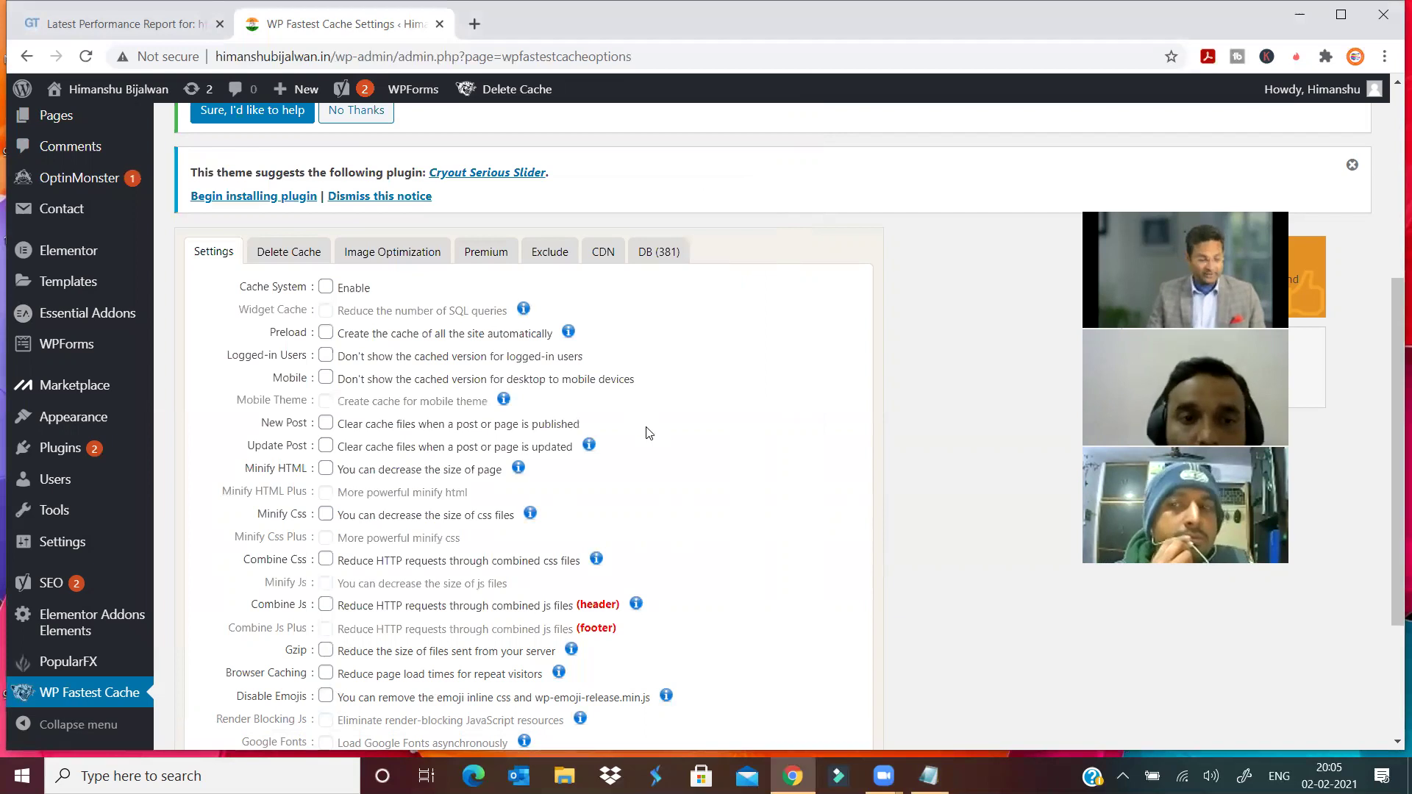
- Enable Minify HTML, Cache System and Browser Caching in the WP Fastest Cache settings, and save the options
{"action": "left_click", "coordinate": [326, 469]}
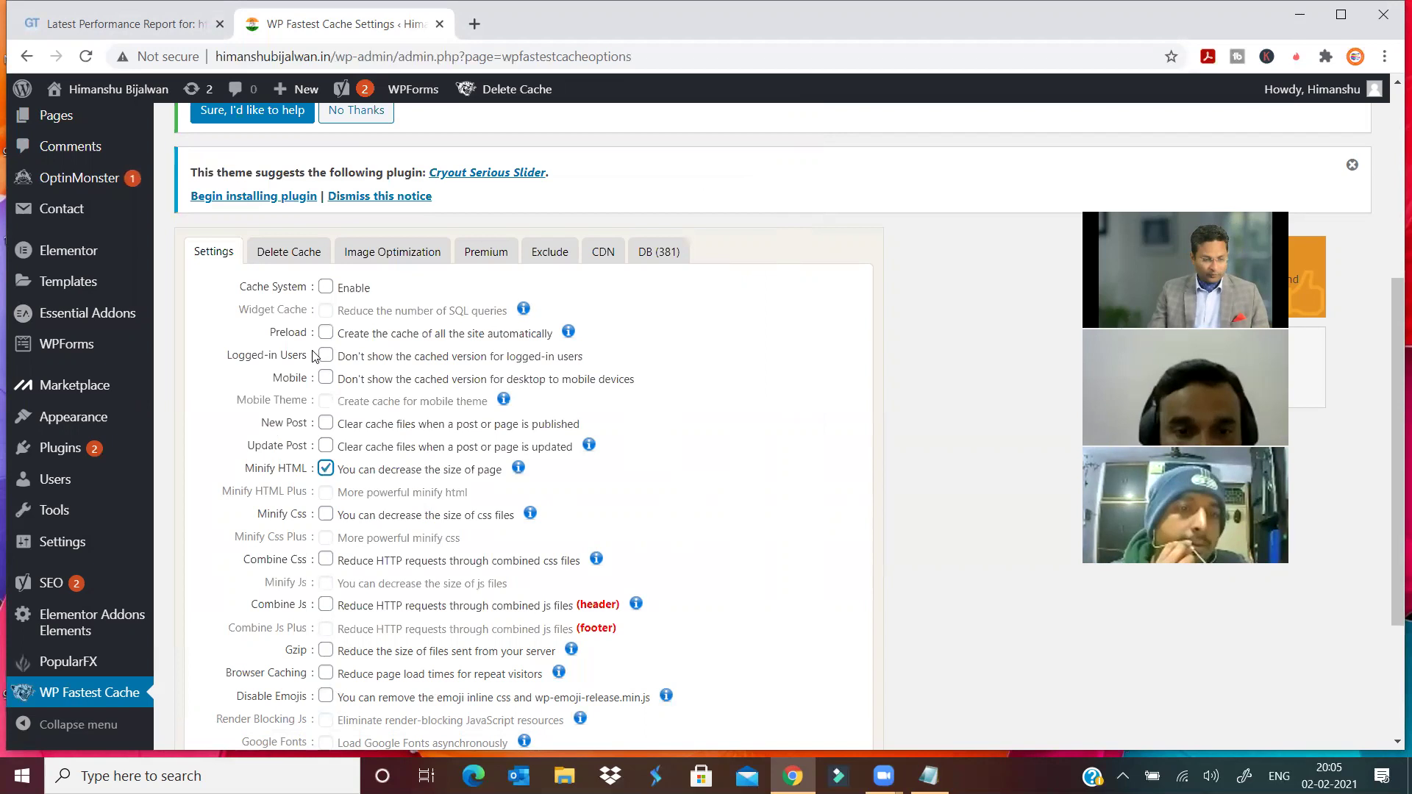
{"action": "left_click", "coordinate": [326, 287]}
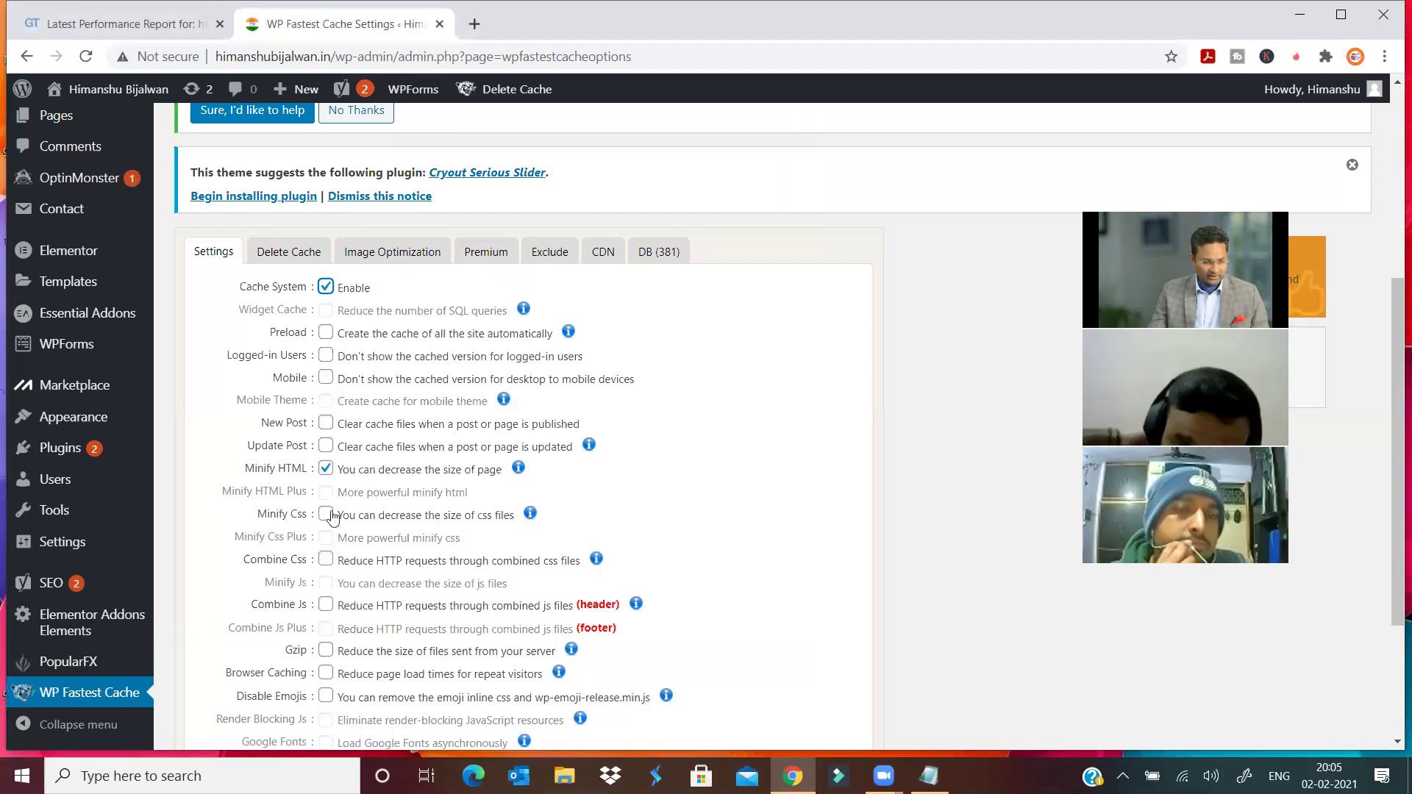
{"action": "scroll", "coordinate": [327, 588], "scroll_direction": "down", "scroll_amount": 1}
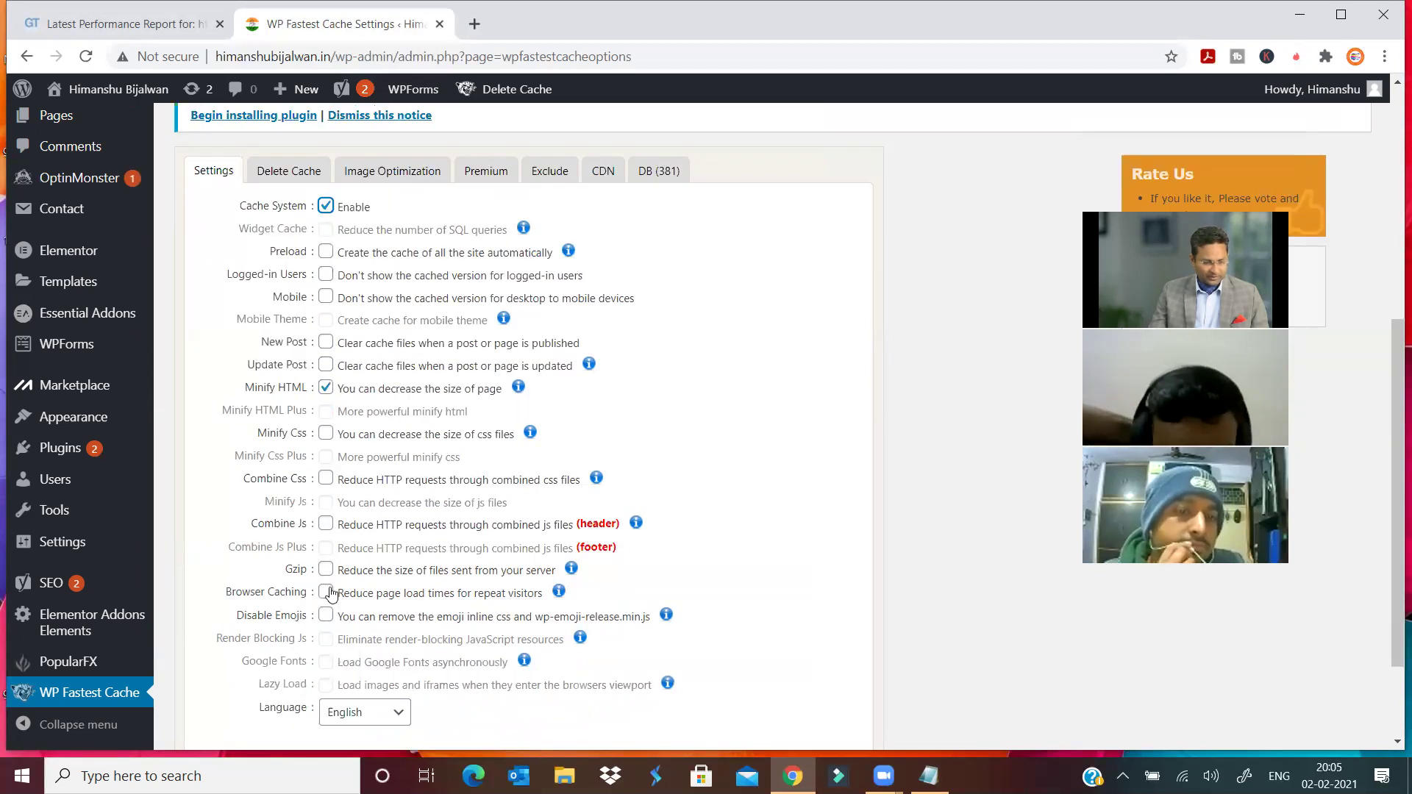
{"action": "scroll", "coordinate": [329, 594], "scroll_direction": "down", "scroll_amount": 1}
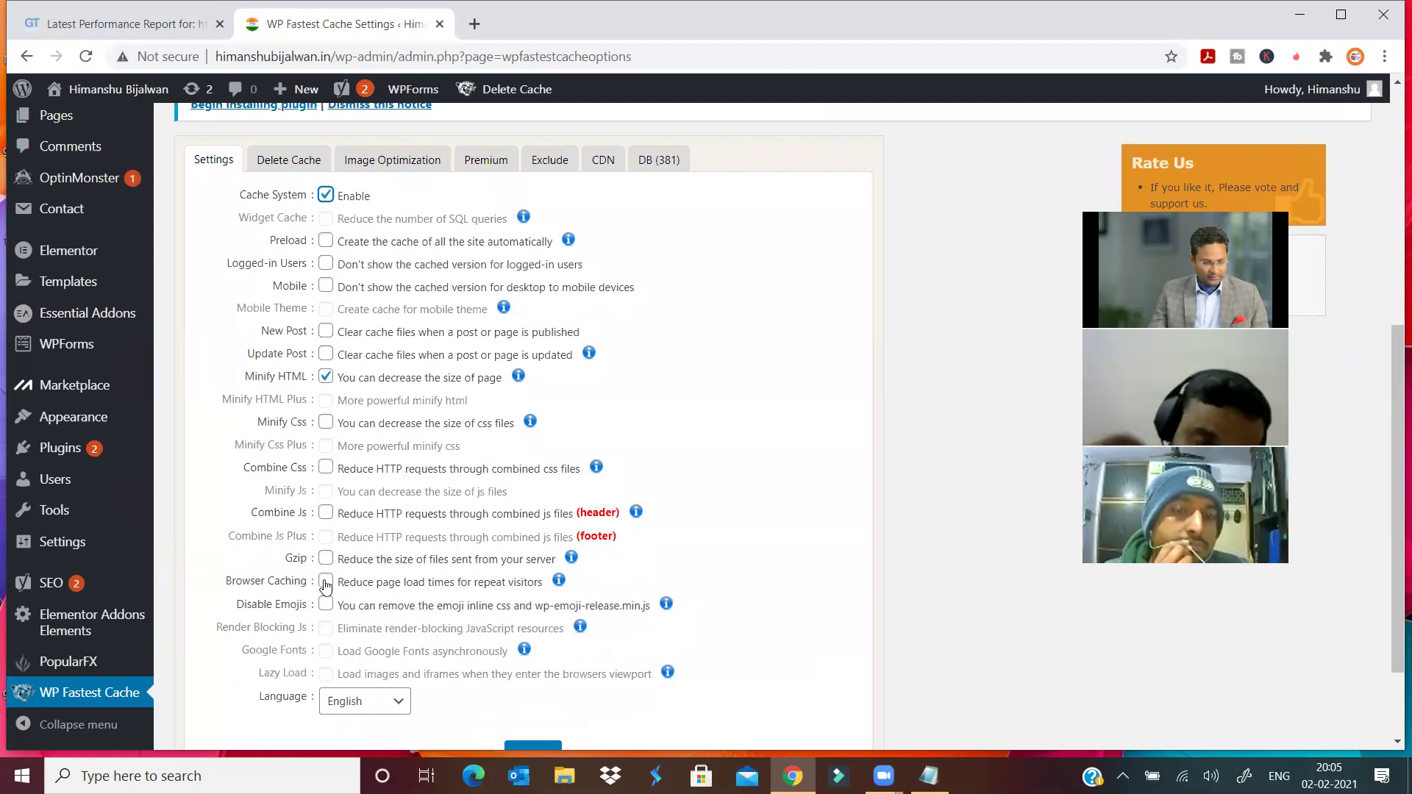
{"action": "left_click", "coordinate": [325, 582]}
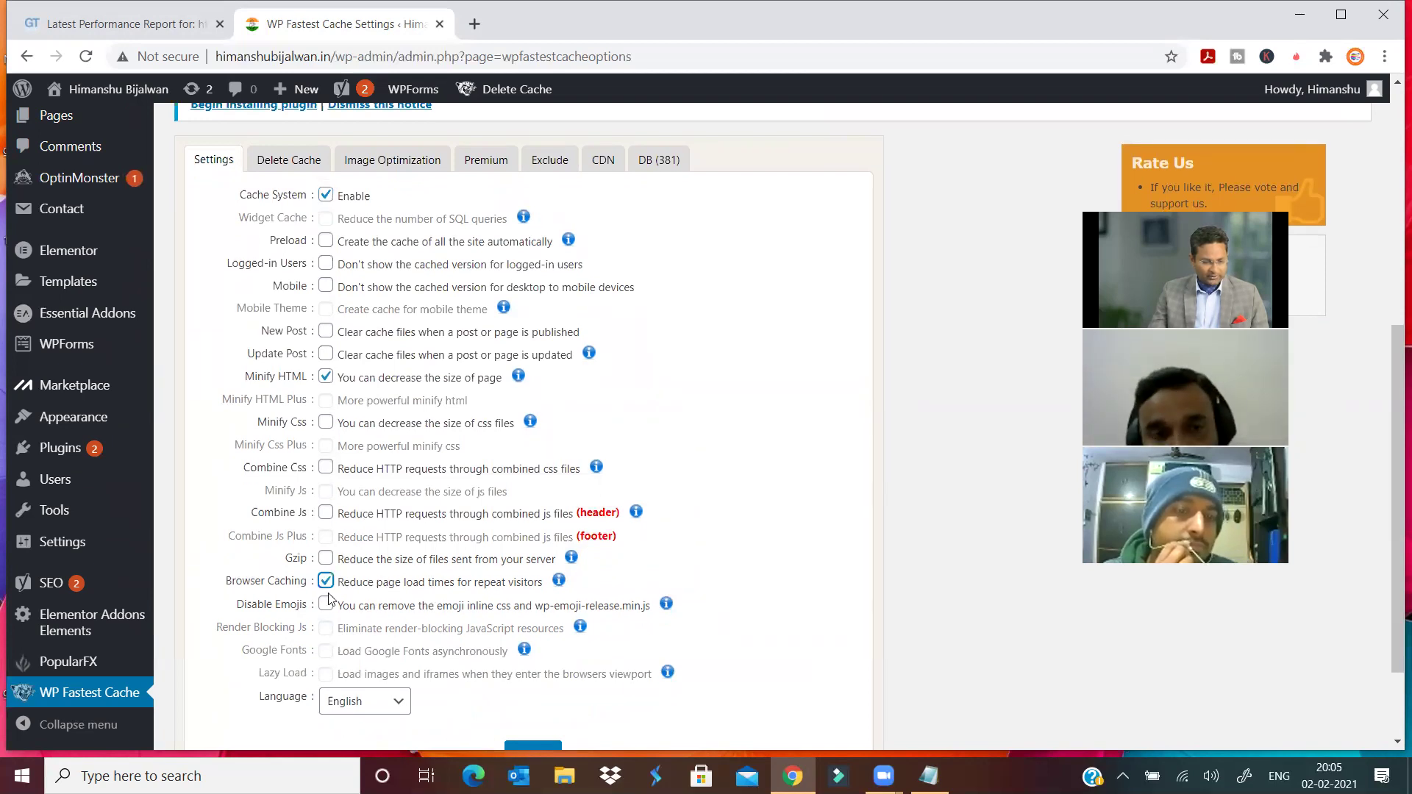
{"action": "scroll", "coordinate": [325, 589], "scroll_direction": "down", "scroll_amount": 2}
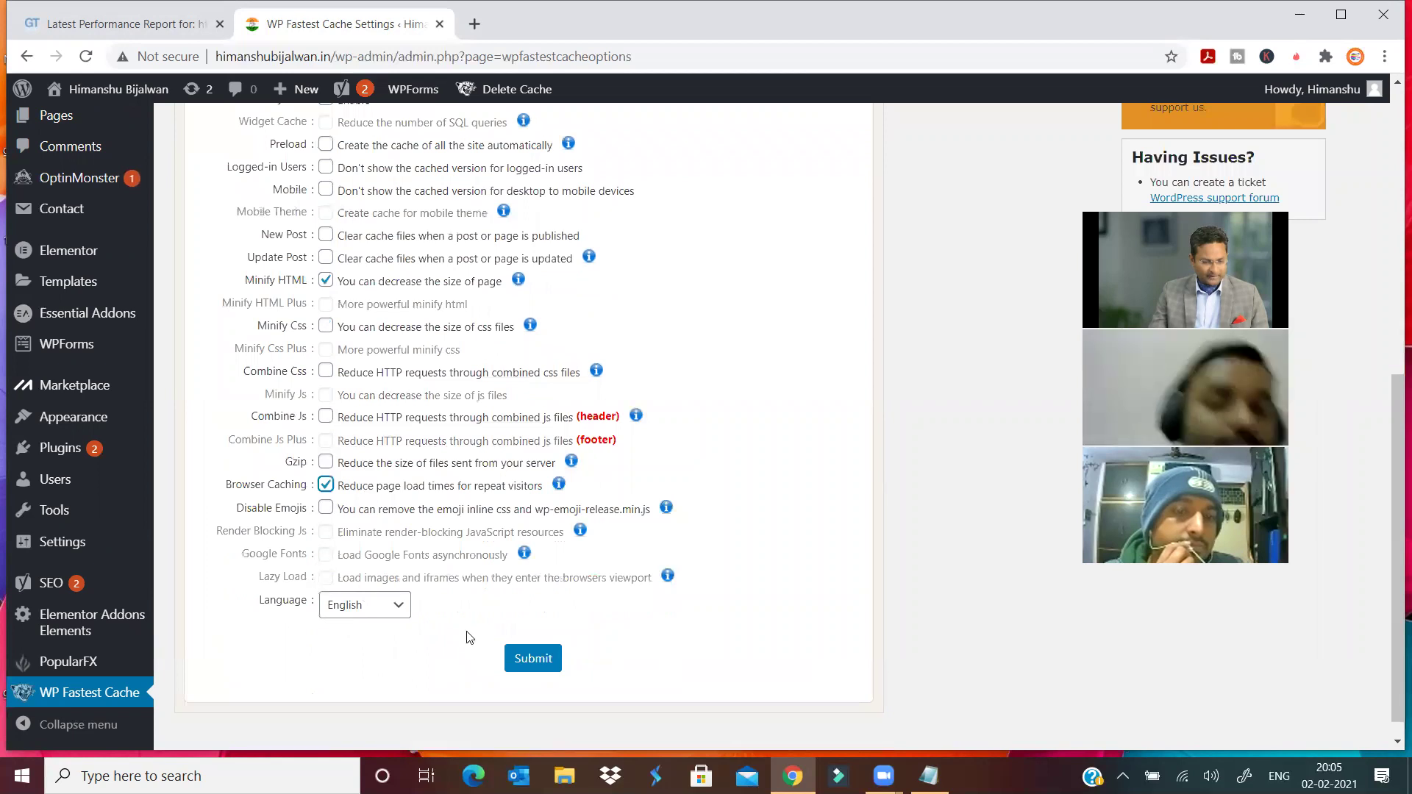
{"action": "scroll", "coordinate": [468, 639], "scroll_direction": "down", "scroll_amount": 1}
{"action": "left_click", "coordinate": [520, 644]}
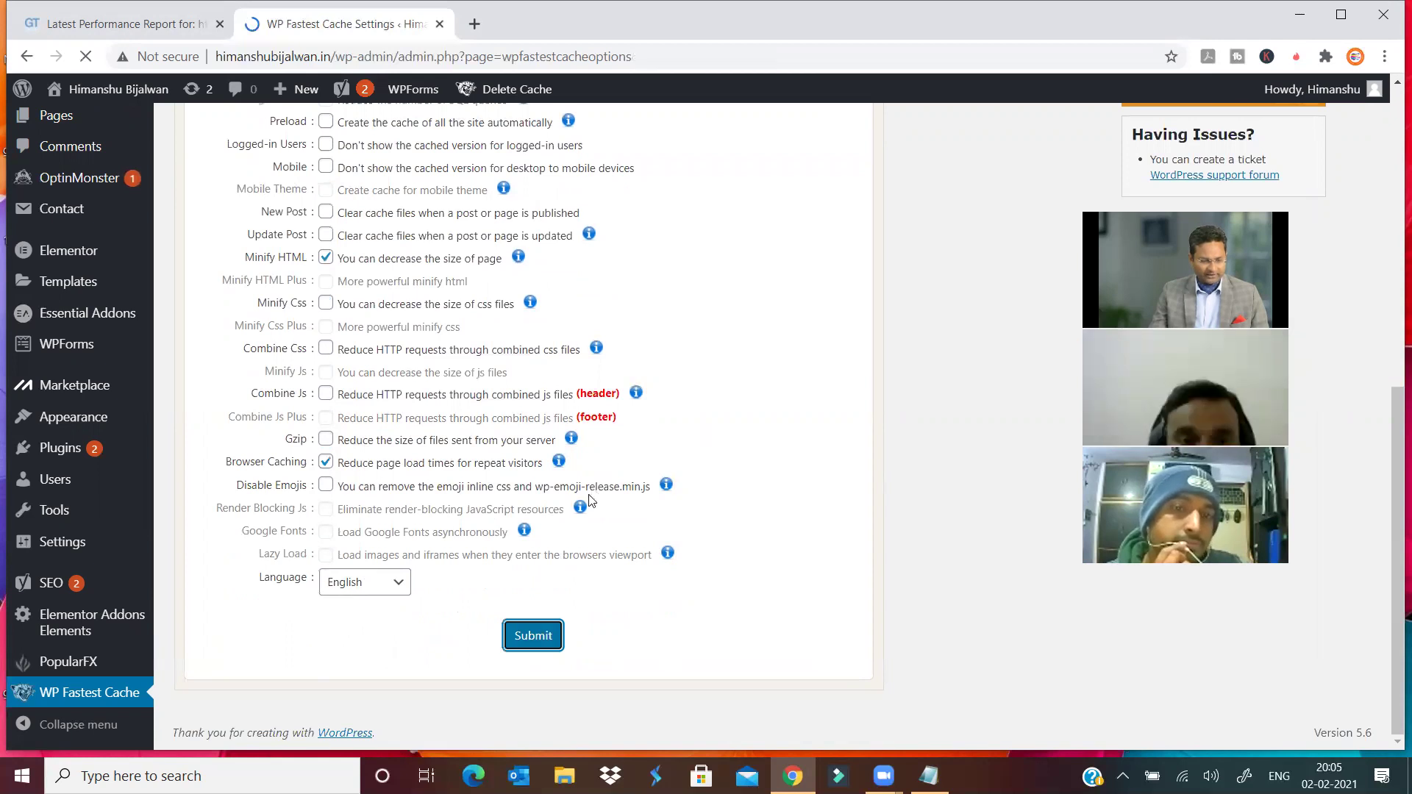
- Look through the plugin's Delete Cache, Image Optimization, Premium, Exclude and CDN sections
{"action": "scroll", "coordinate": [282, 395], "scroll_direction": "down", "scroll_amount": 4}
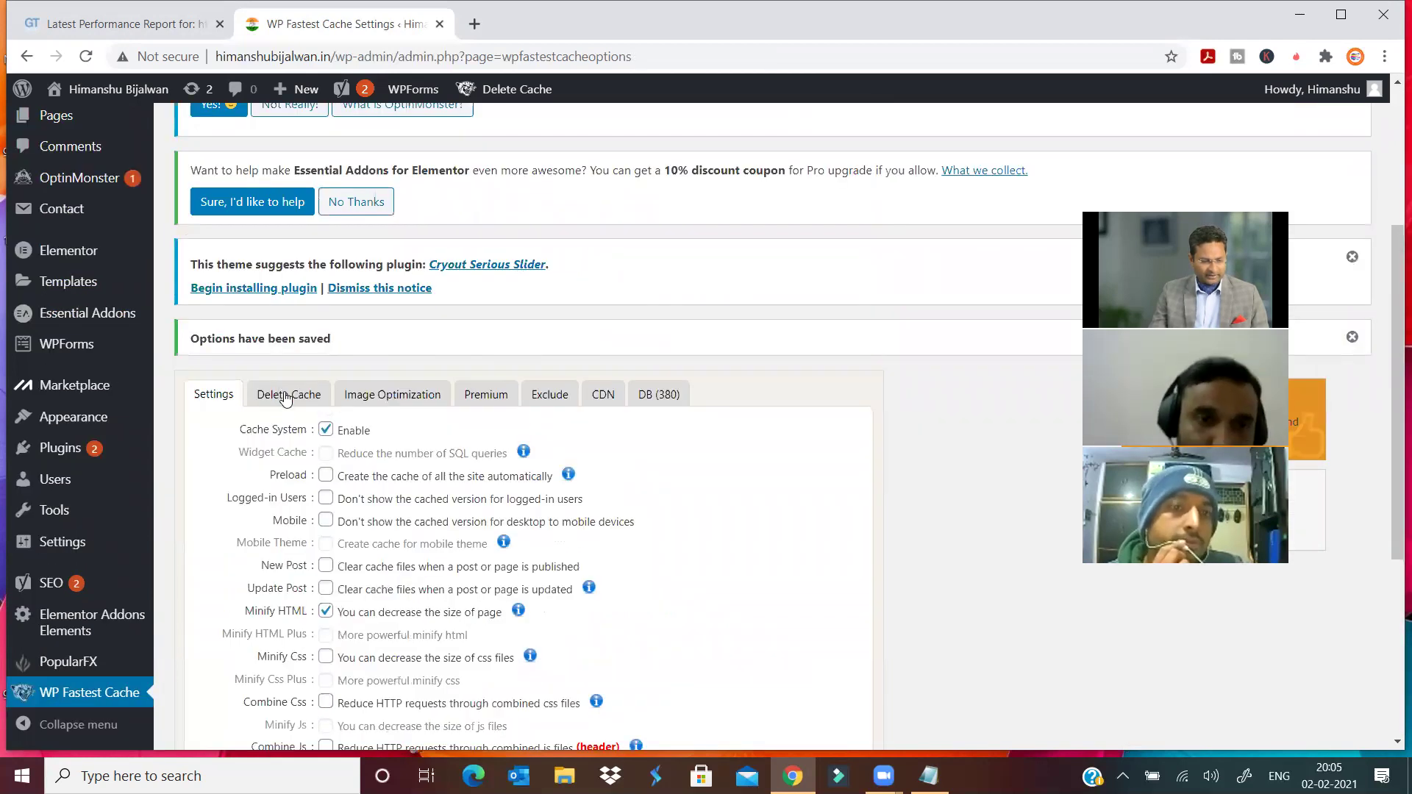
{"action": "left_click", "coordinate": [285, 398]}
{"action": "left_click", "coordinate": [378, 394]}
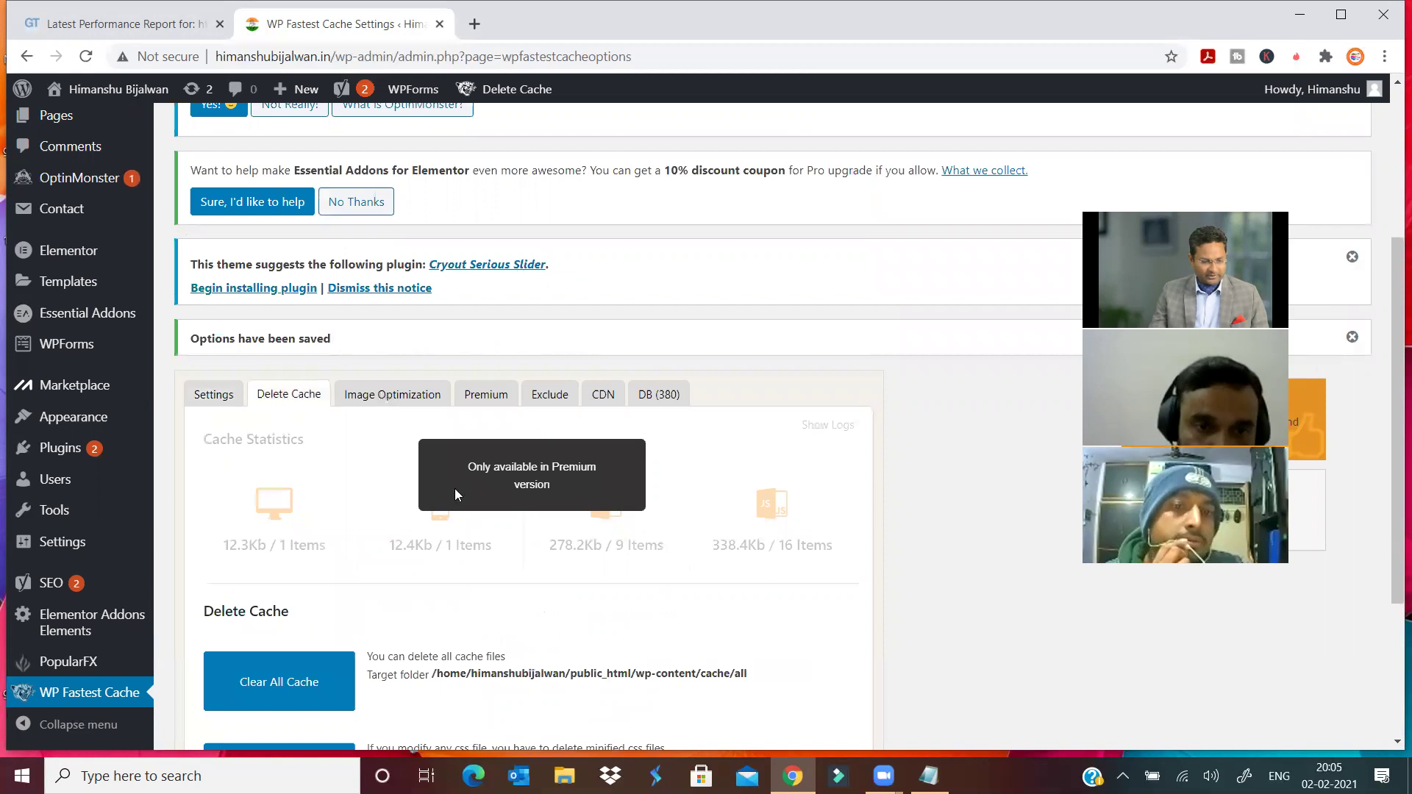
{"action": "left_click", "coordinate": [486, 401]}
{"action": "left_click", "coordinate": [563, 397]}
{"action": "left_click", "coordinate": [603, 397]}
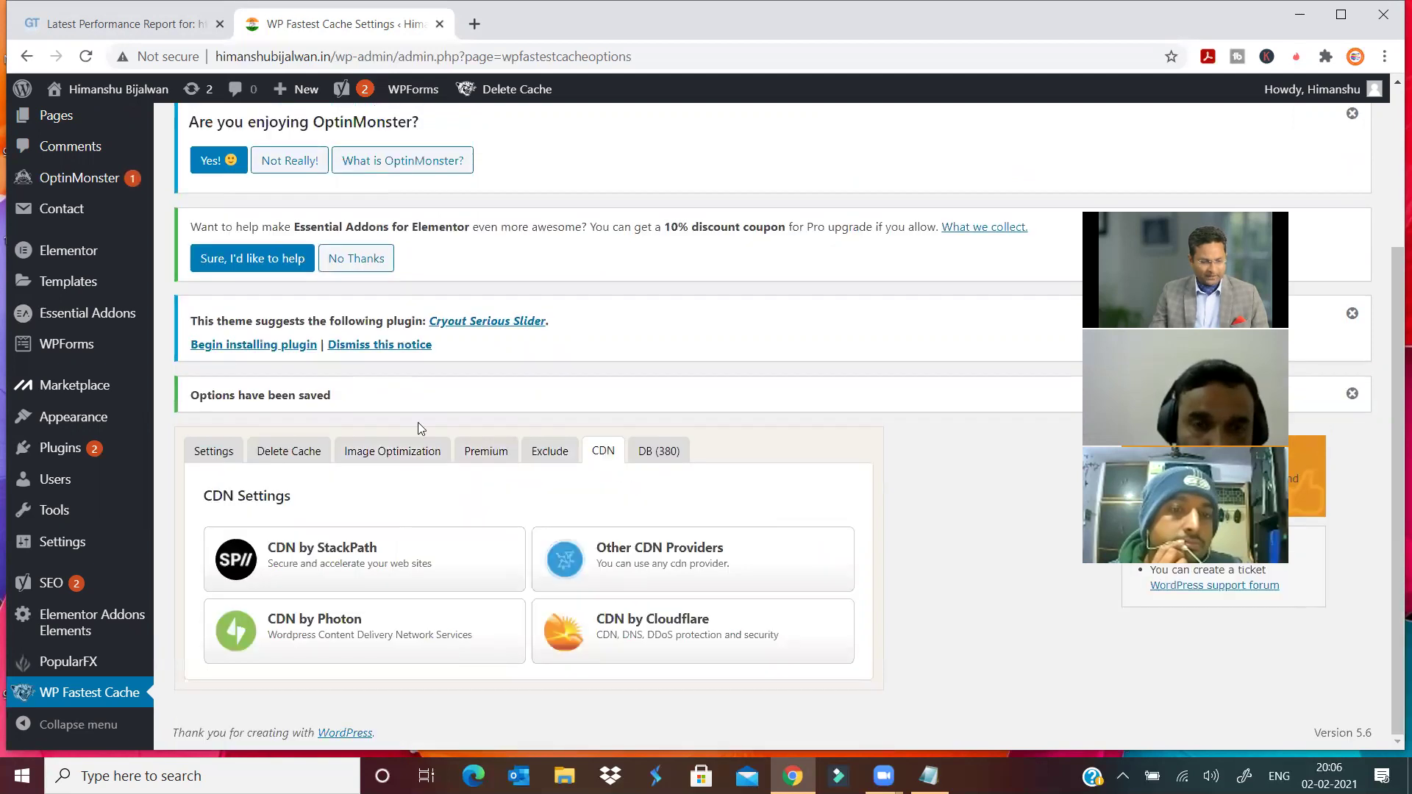
- Enable Minify Css, Combine Css, Combine Js (header) and Gzip in the cache settings, and save the options
{"action": "scroll", "coordinate": [372, 316], "scroll_direction": "down", "scroll_amount": 2}
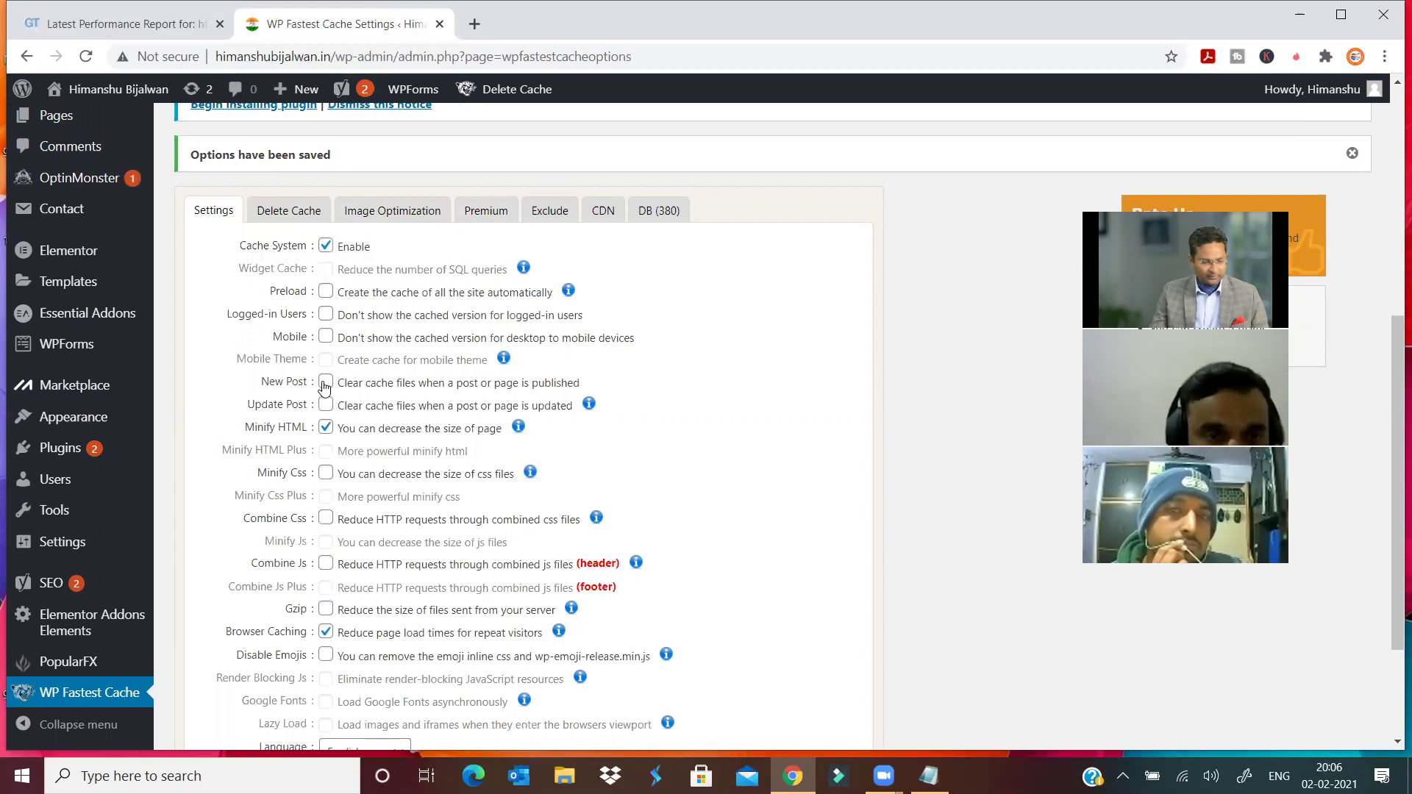
{"action": "left_click", "coordinate": [327, 481]}
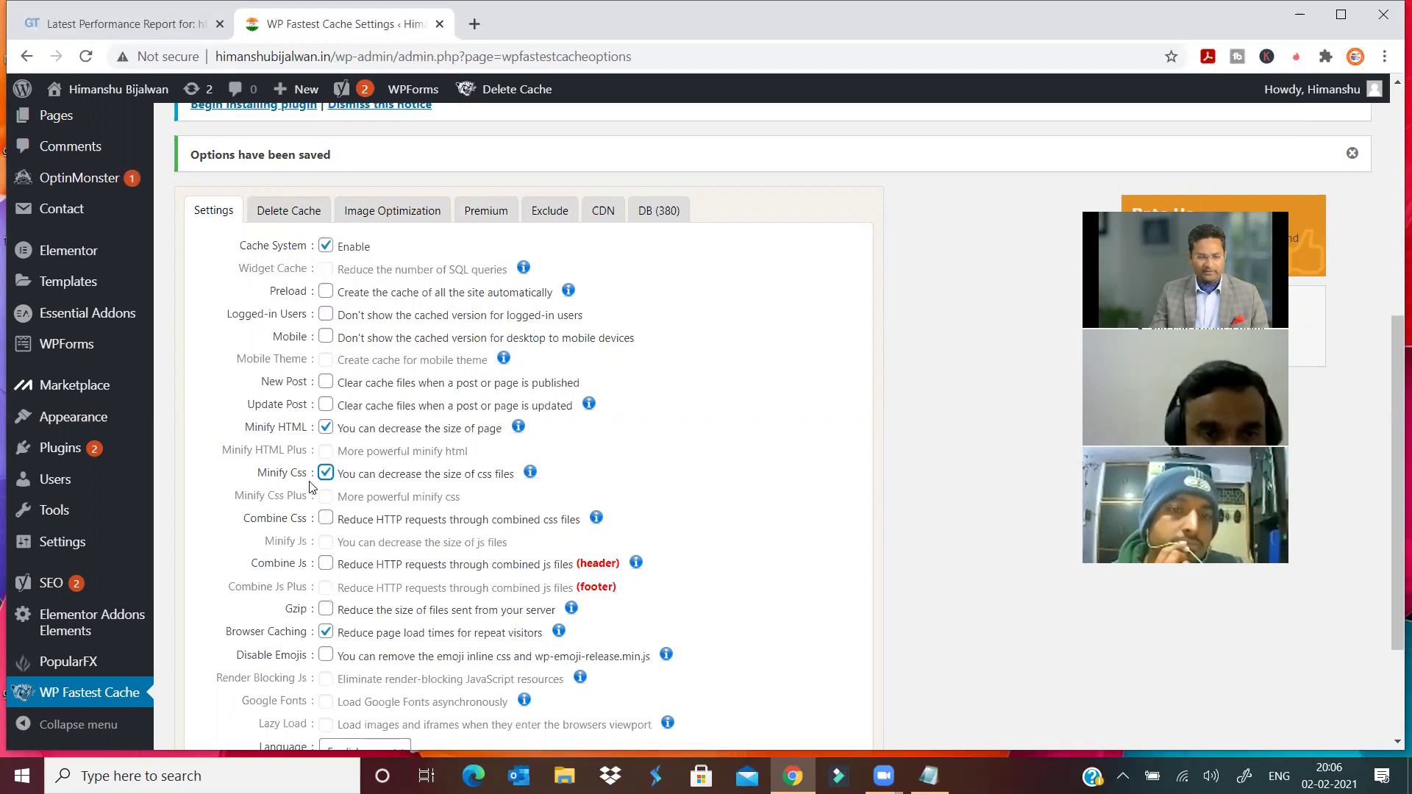
{"action": "left_click", "coordinate": [326, 522]}
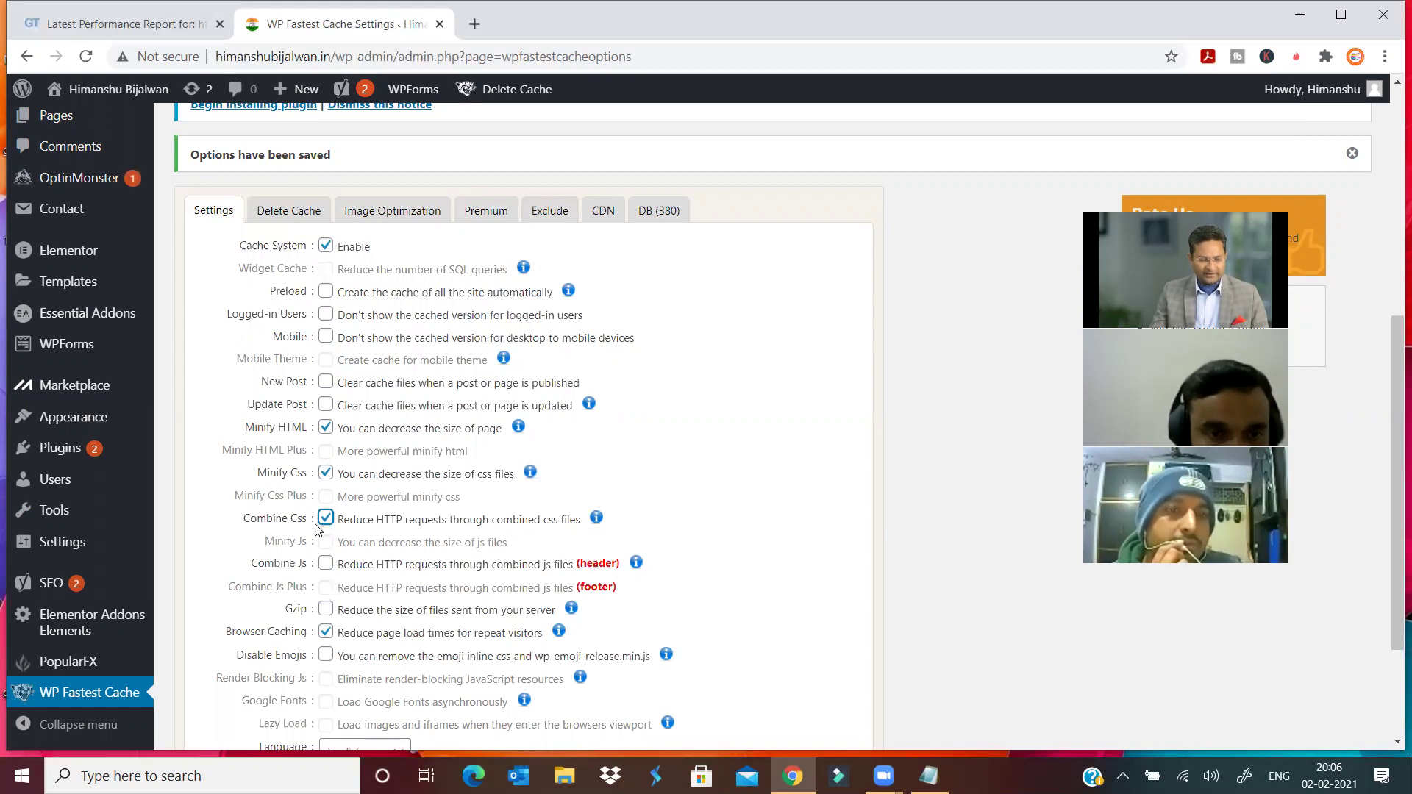
{"action": "left_click", "coordinate": [327, 567]}
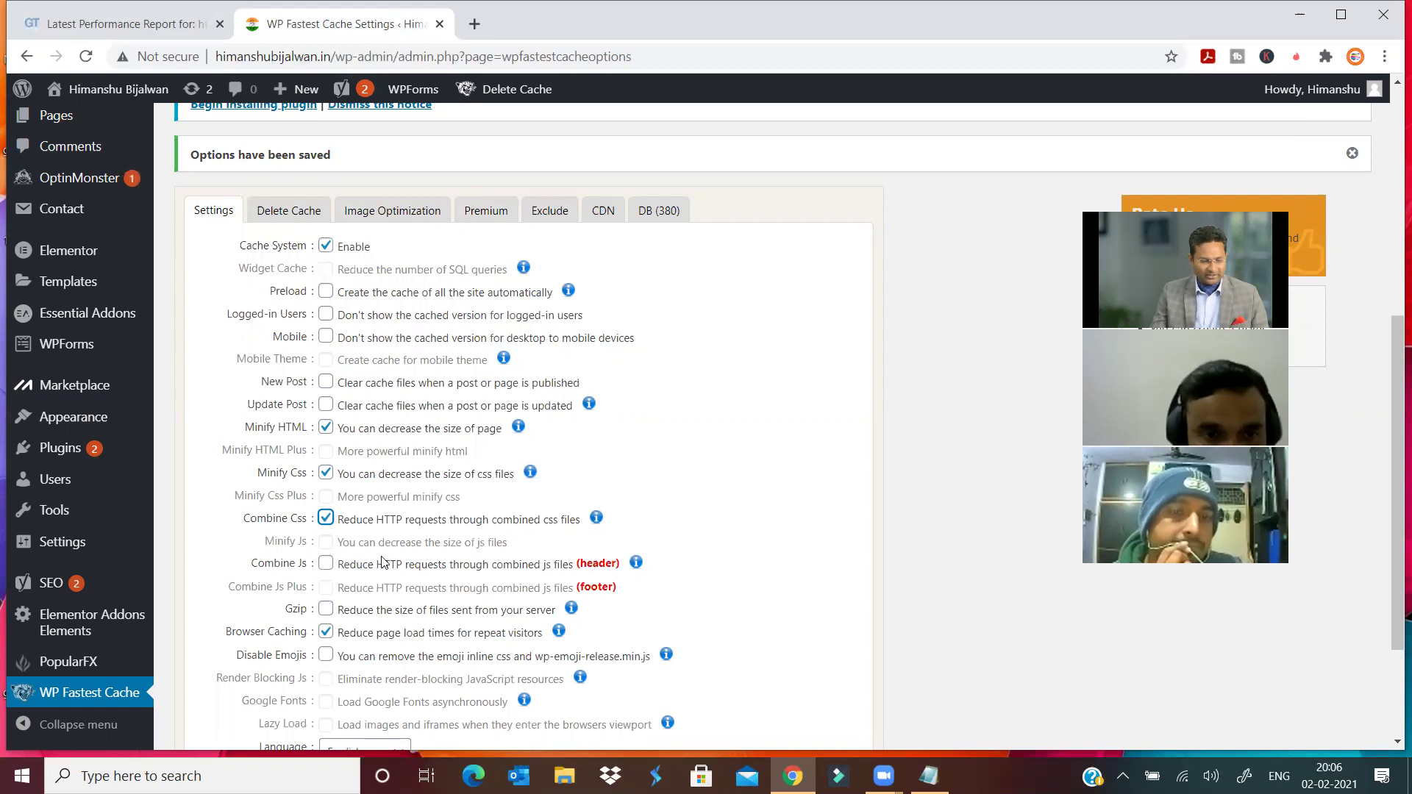
{"action": "left_click", "coordinate": [327, 613]}
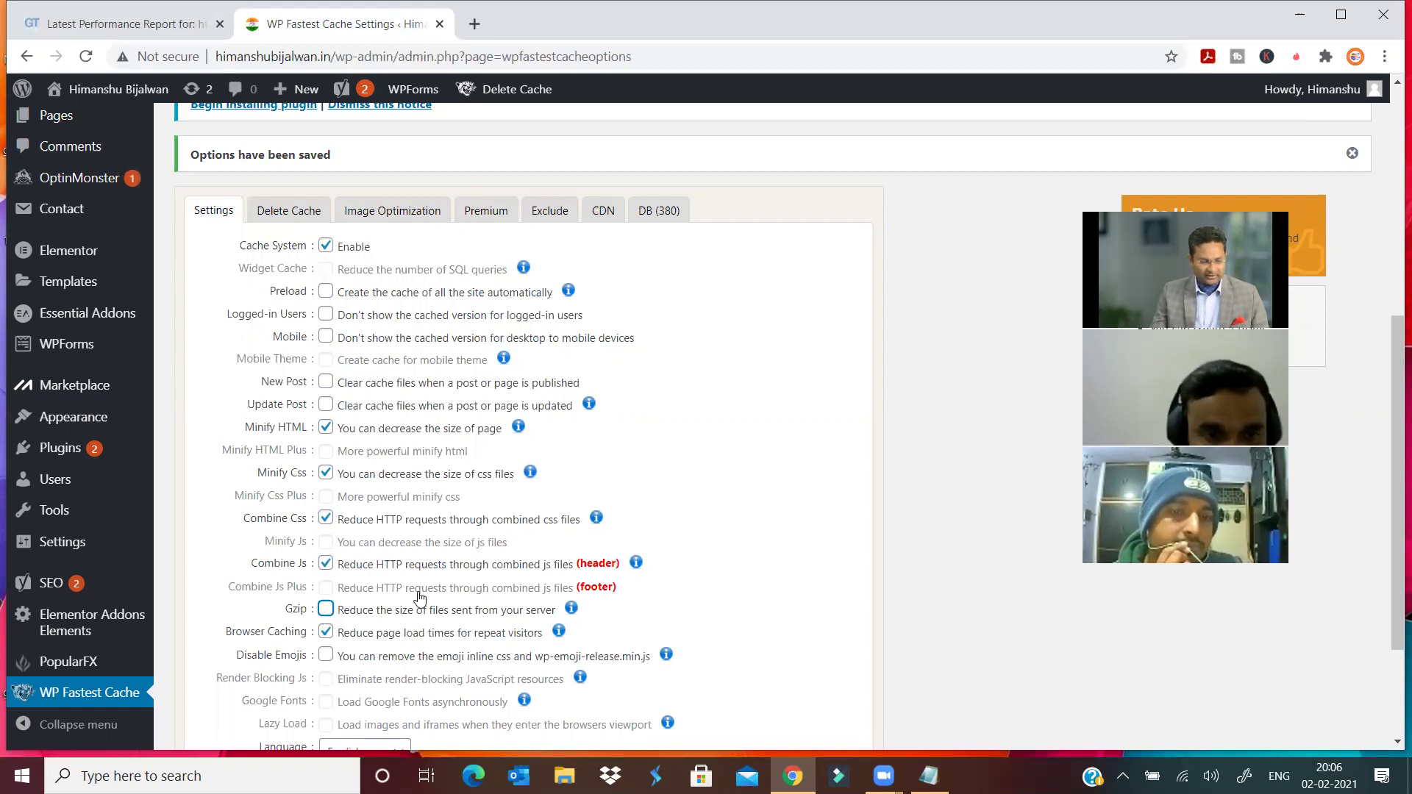
{"action": "scroll", "coordinate": [431, 591], "scroll_direction": "down", "scroll_amount": 1}
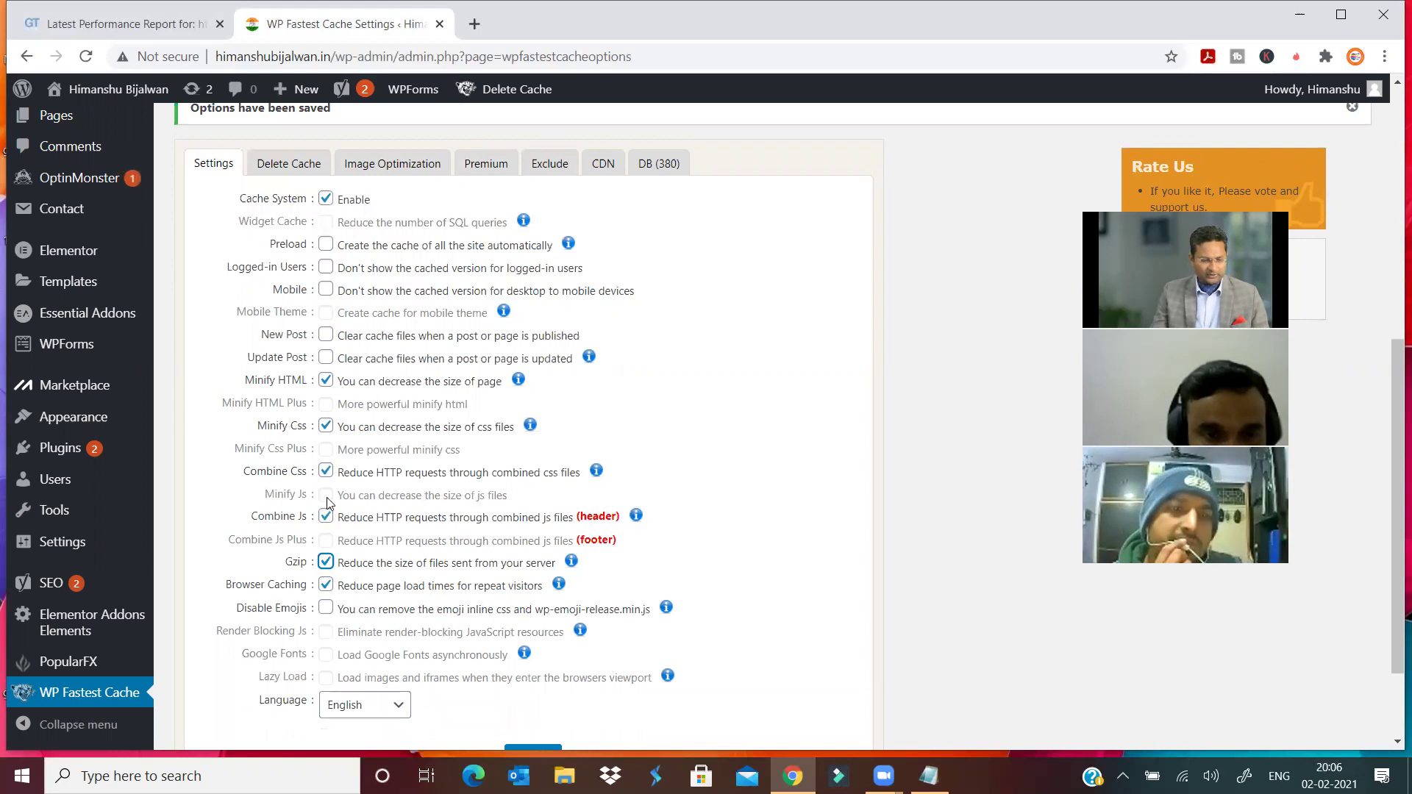
{"action": "scroll", "coordinate": [328, 503], "scroll_direction": "down", "scroll_amount": 2}
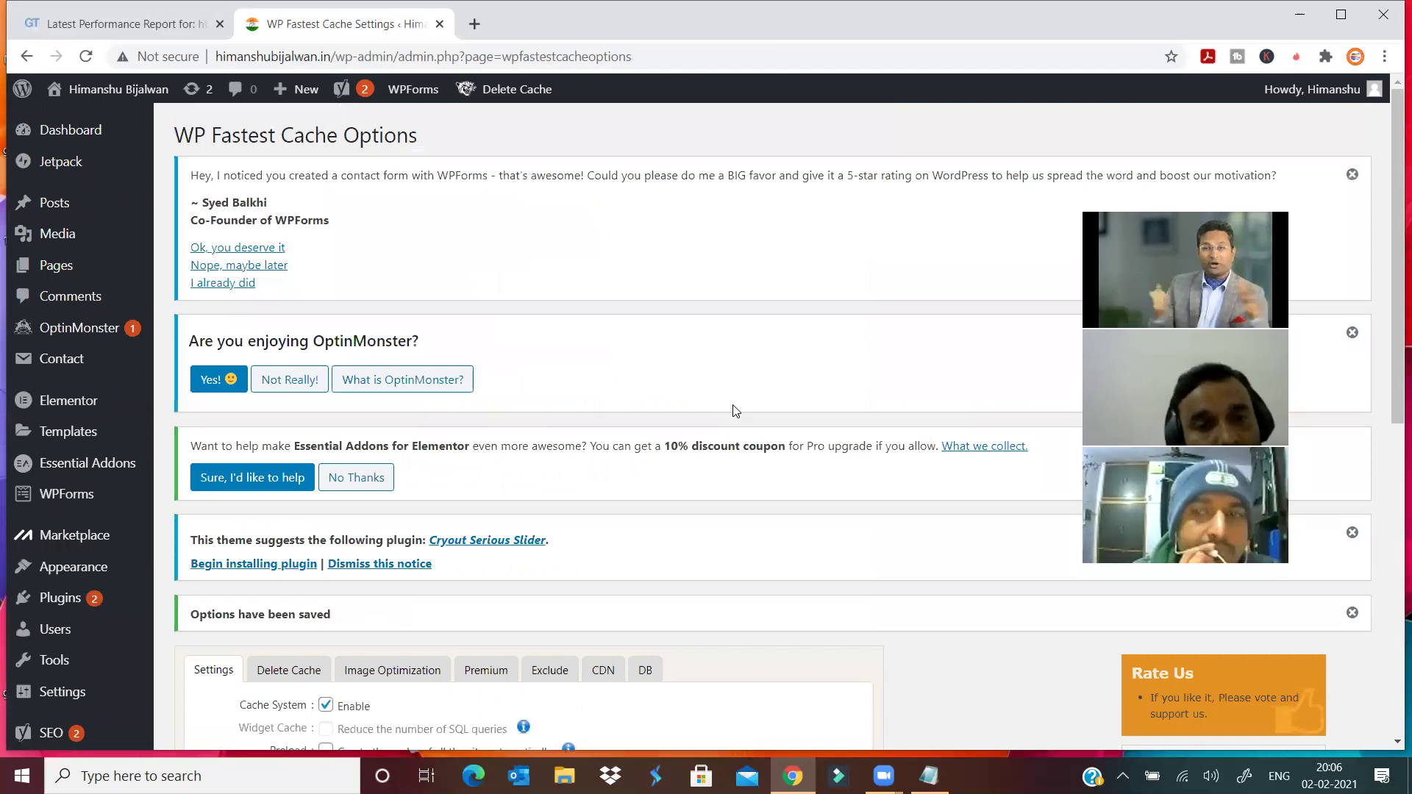
- Re-test the site in GTmetrix and review the new report's grades, speed visualization, top issues and page details
{"action": "left_click", "coordinate": [114, 22]}
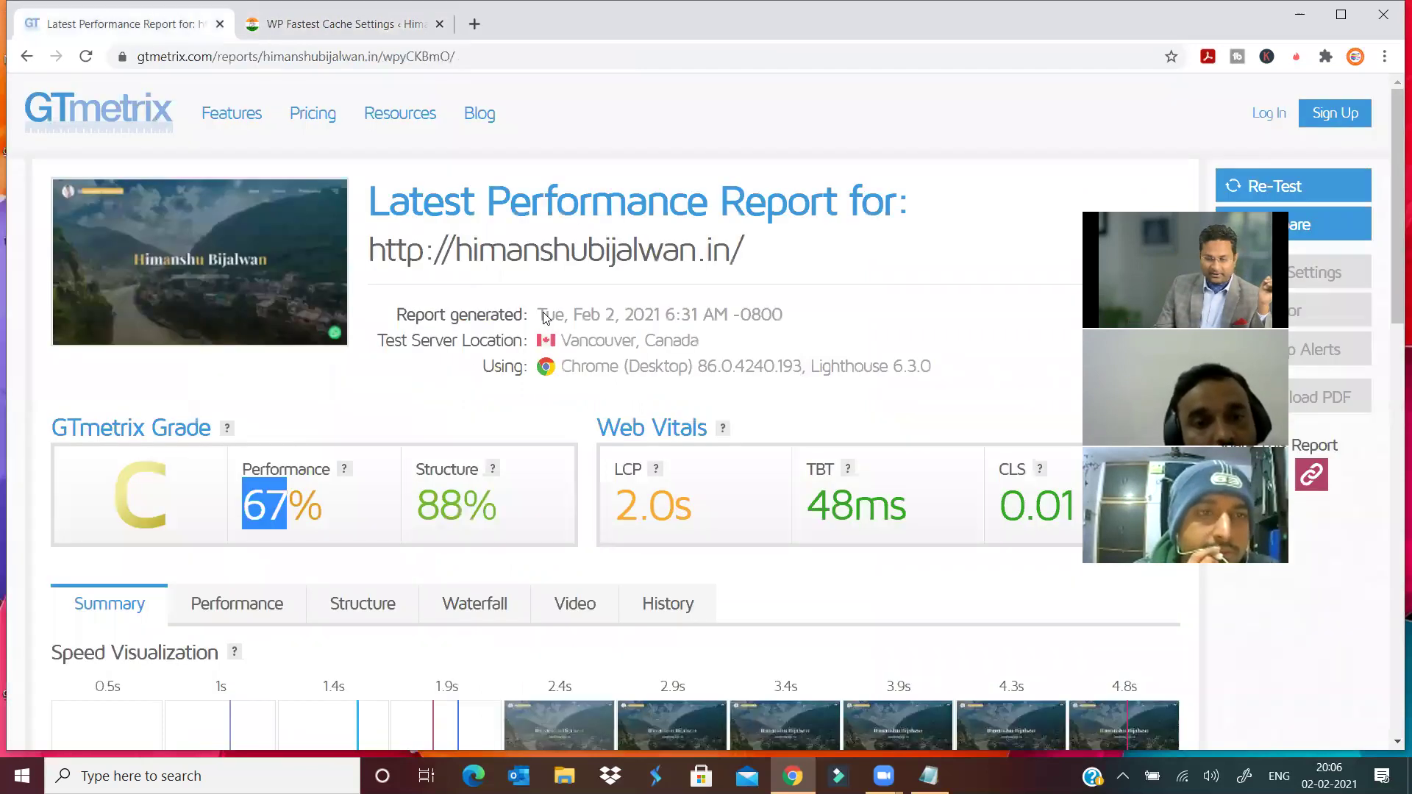
{"action": "key", "text": "F5"}
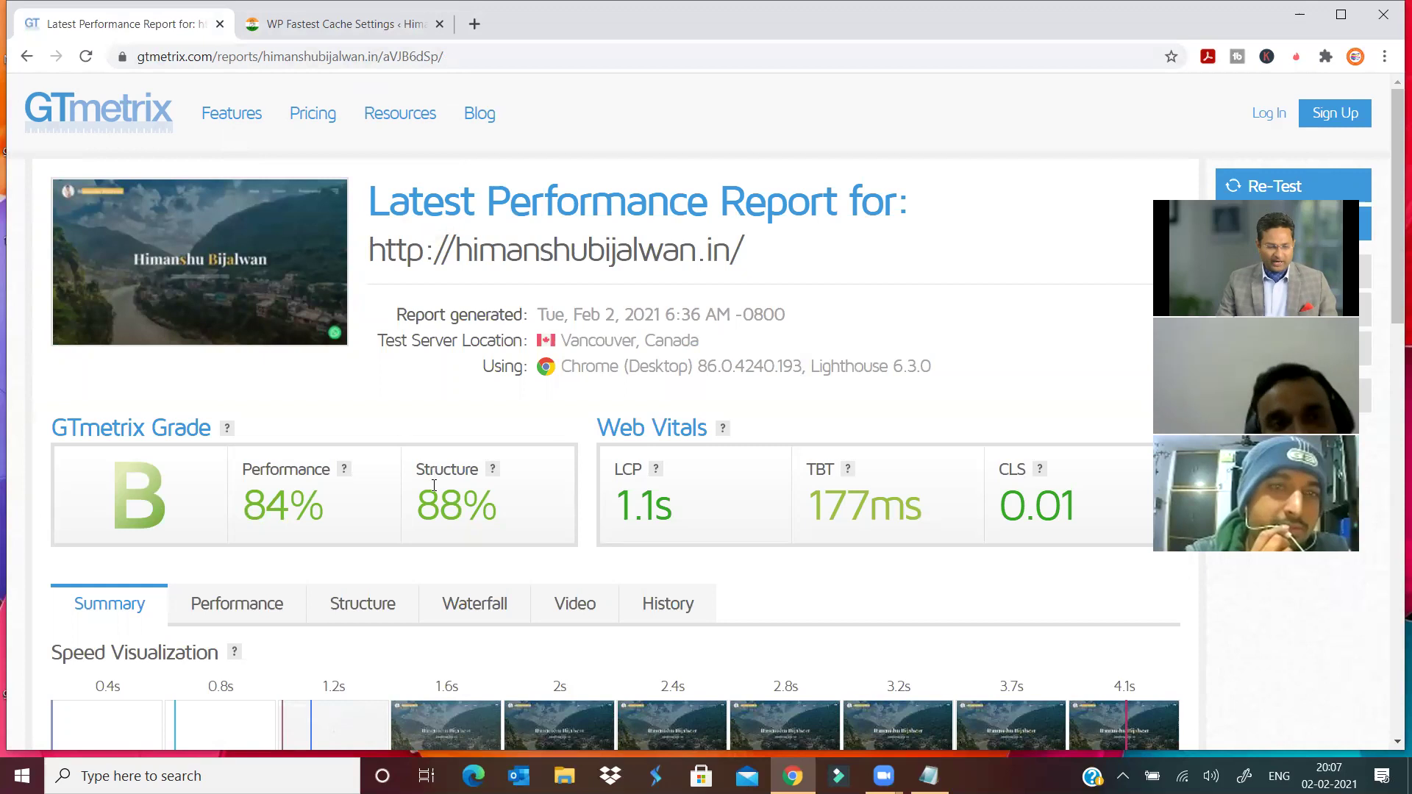
{"action": "scroll", "coordinate": [294, 491], "scroll_direction": "down", "scroll_amount": 6}
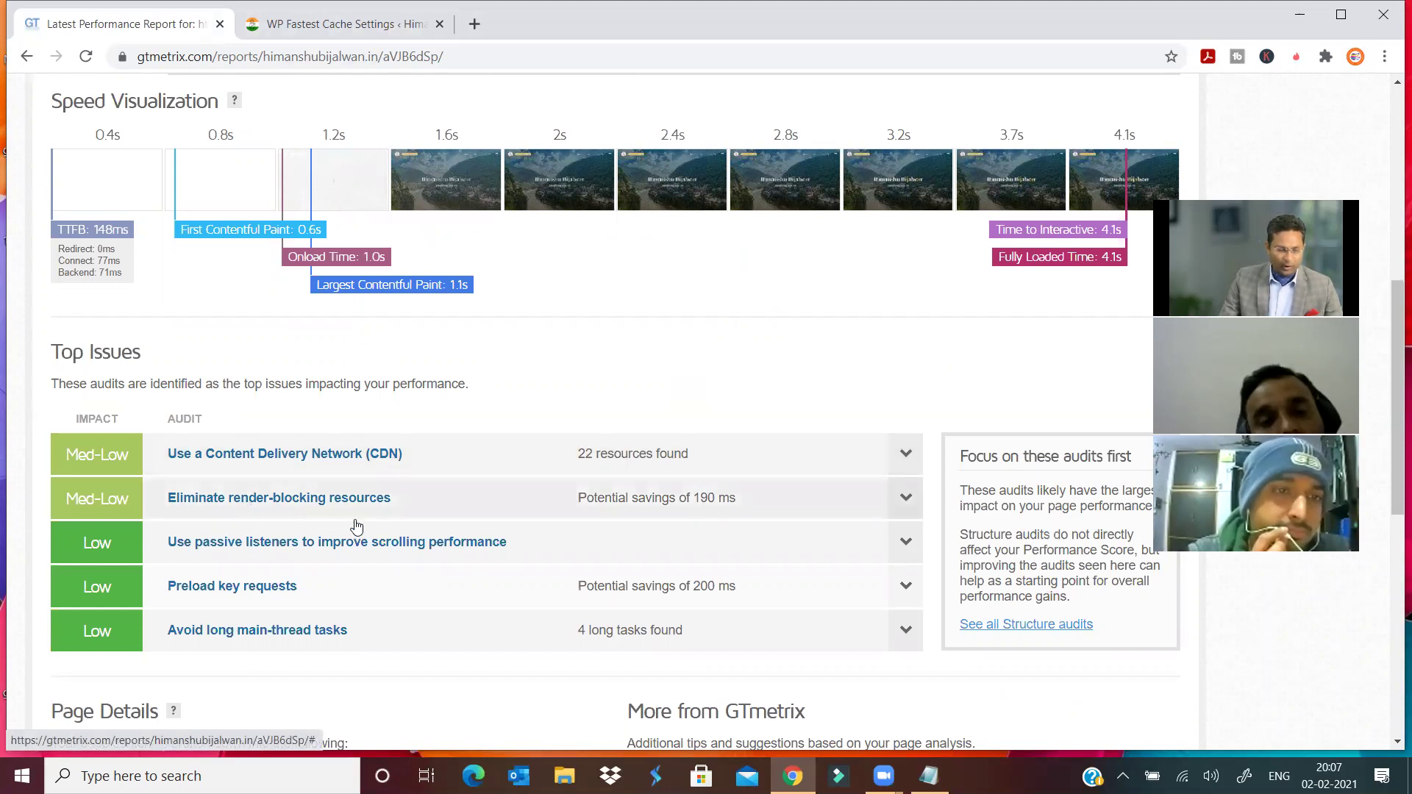
{"action": "scroll", "coordinate": [323, 574], "scroll_direction": "down", "scroll_amount": 6}
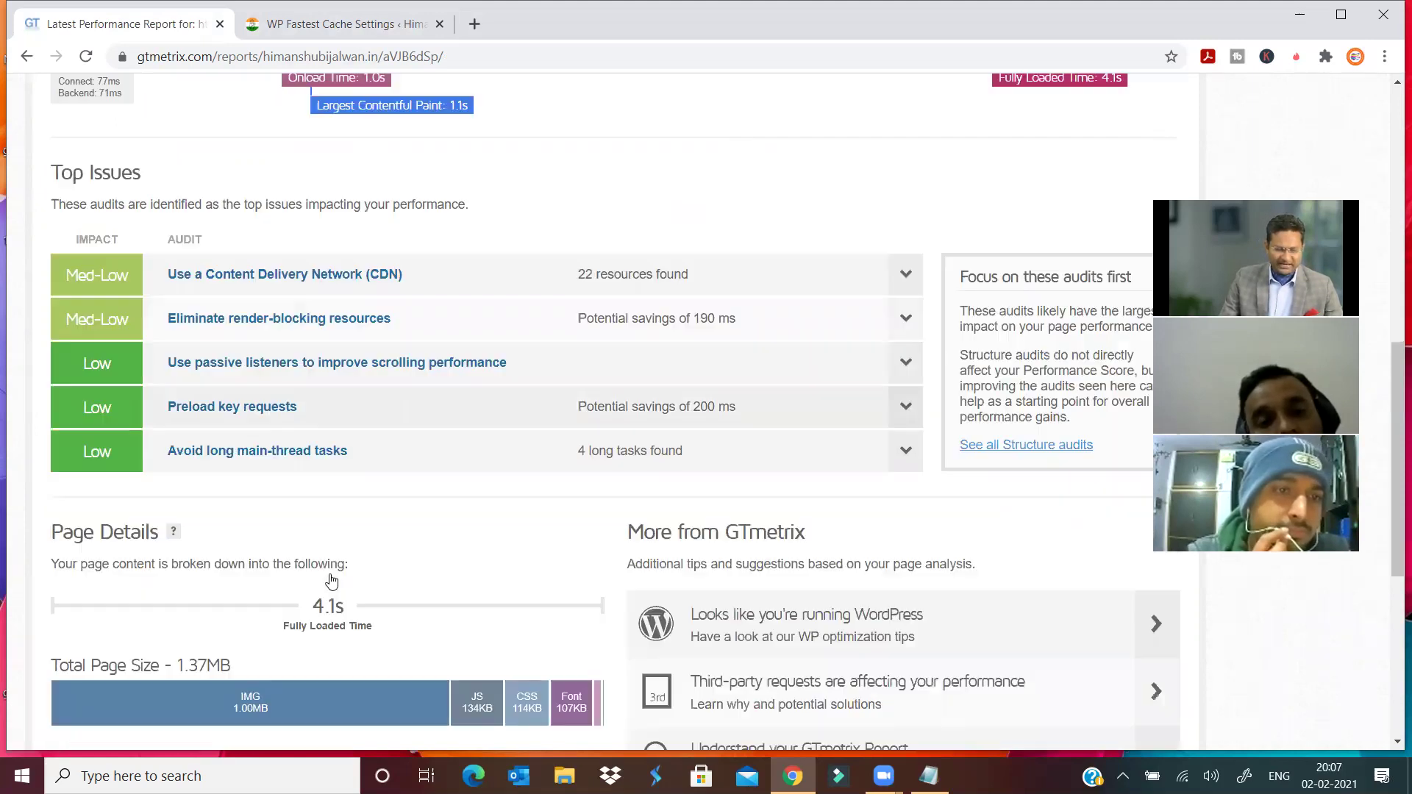
{"action": "scroll", "coordinate": [337, 483], "scroll_direction": "down", "scroll_amount": 3}
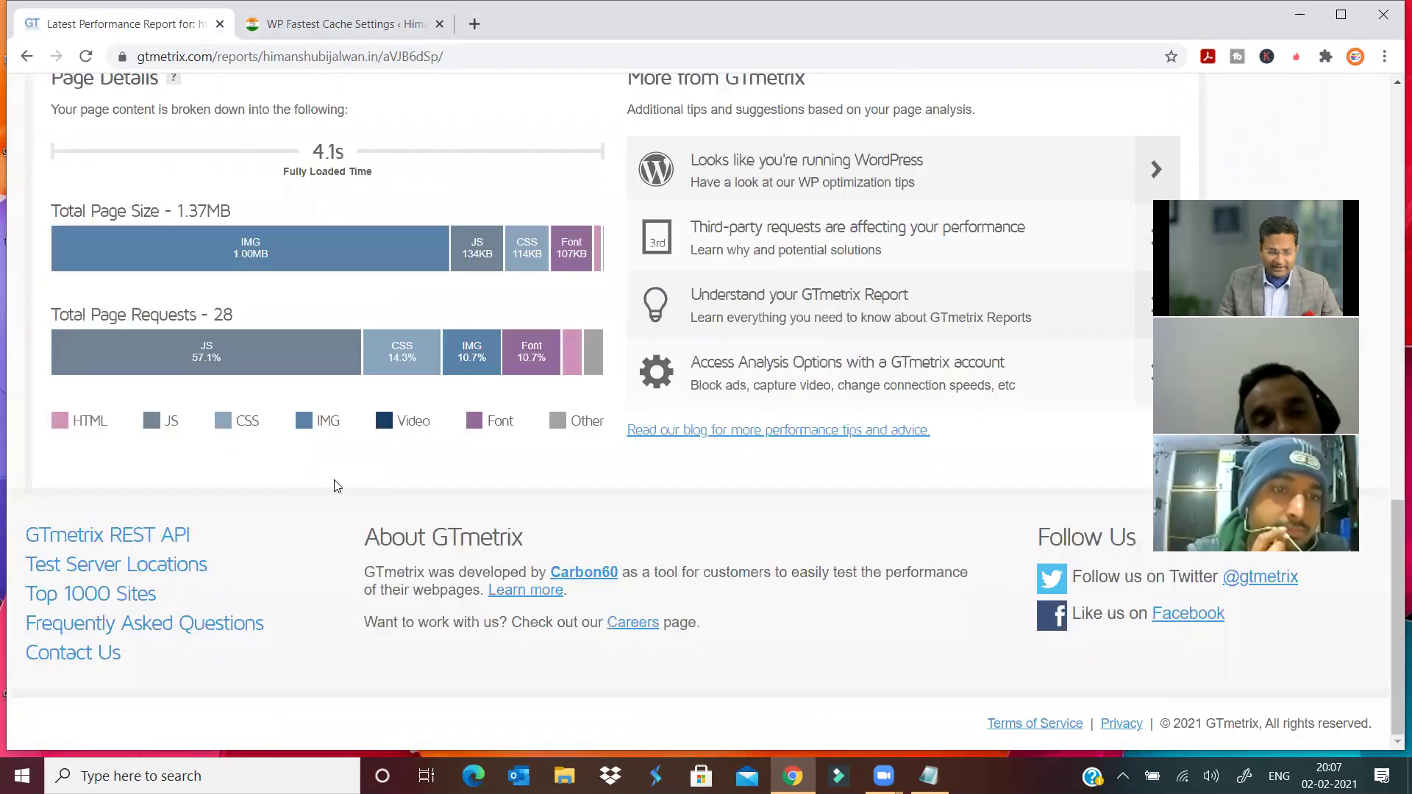
{"action": "scroll", "coordinate": [338, 486], "scroll_direction": "up", "scroll_amount": 9}
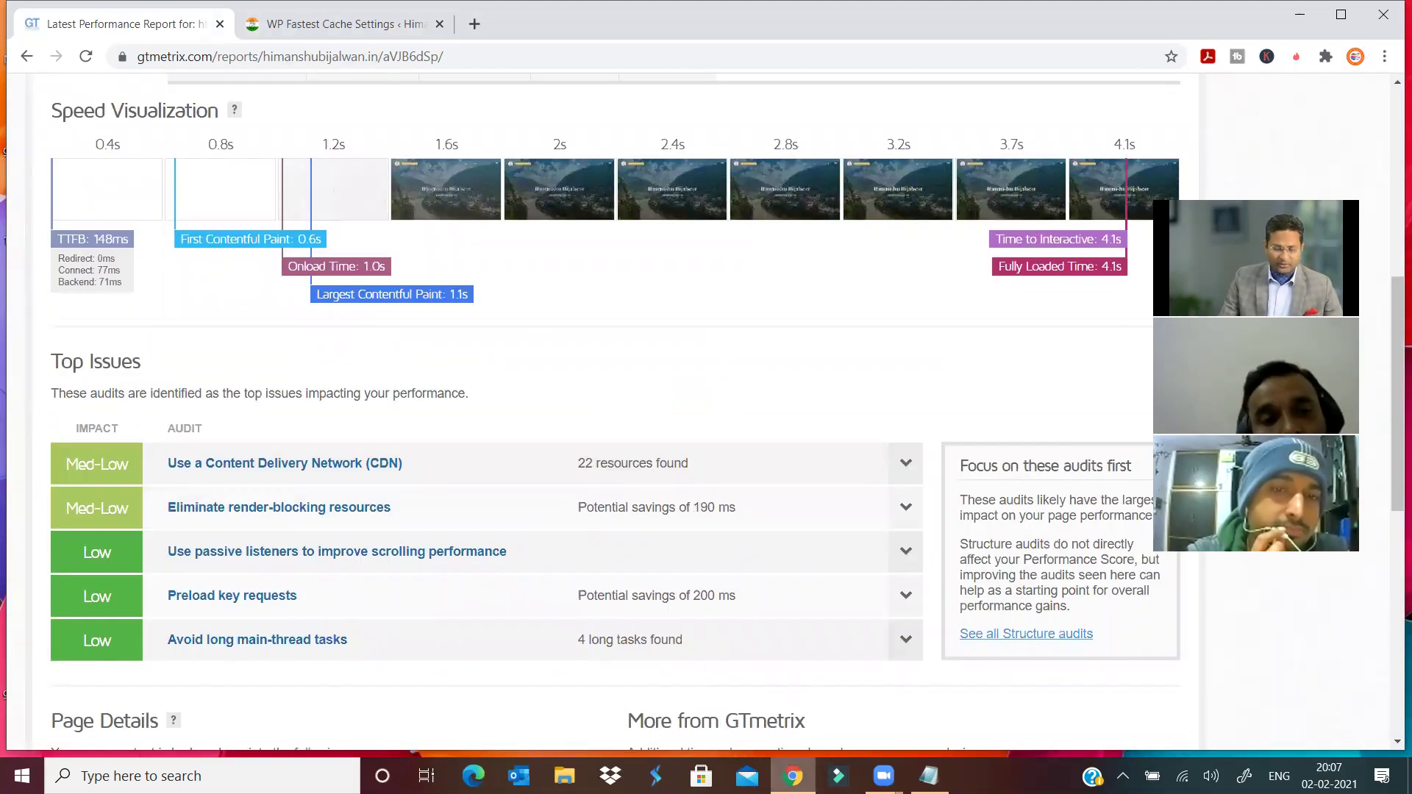
- Enable Preload in WP Fastest Cache for Homepage, Posts, Categories, Attachments, Pages, Custom Post Types and Custom Taxonomies
{"action": "key", "text": "ctrl+Tab"}
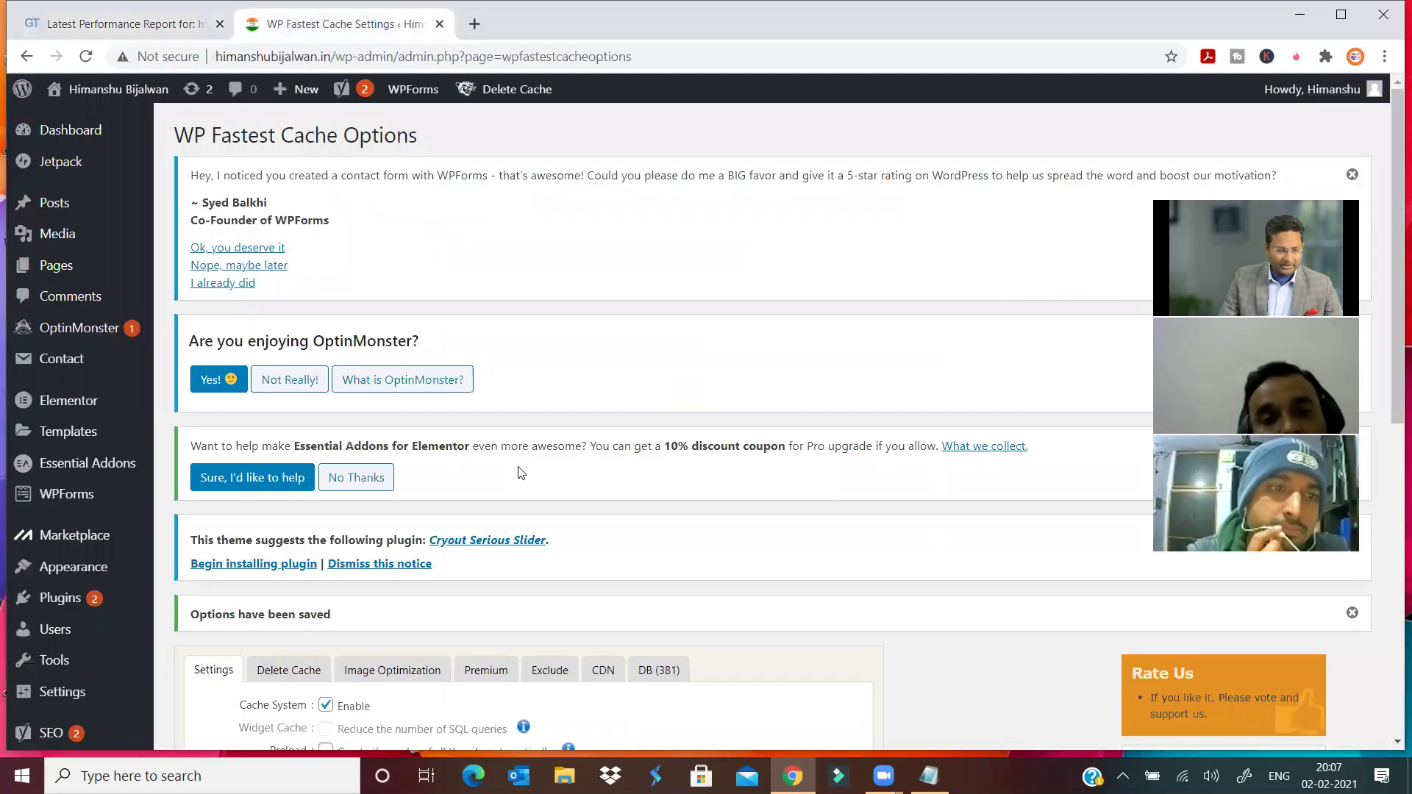
{"action": "scroll", "coordinate": [521, 473], "scroll_direction": "down", "scroll_amount": 4}
{"action": "left_click", "coordinate": [326, 475]}
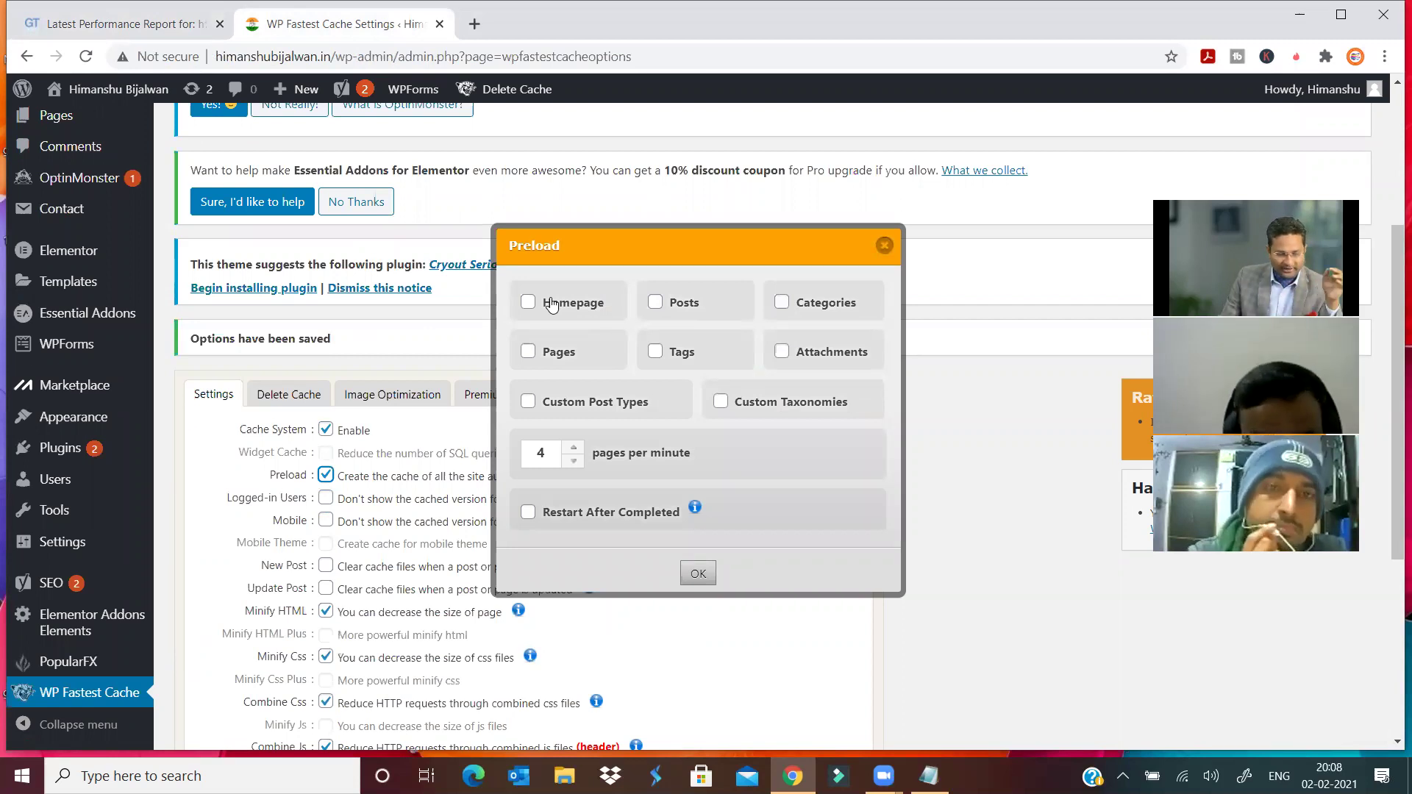
{"action": "left_click", "coordinate": [570, 303]}
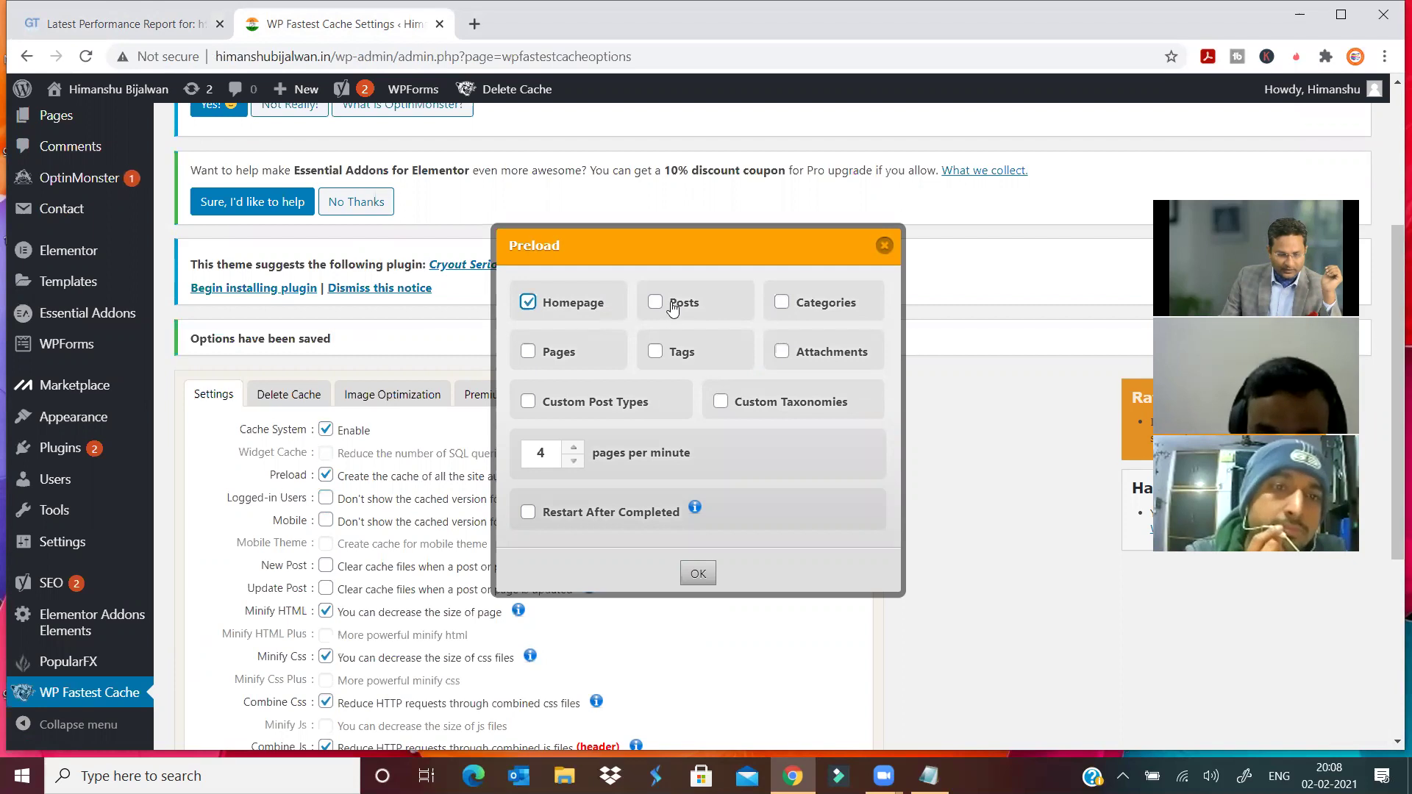
{"action": "left_click", "coordinate": [682, 303]}
{"action": "left_click", "coordinate": [825, 306]}
{"action": "left_click", "coordinate": [824, 355]}
{"action": "left_click", "coordinate": [573, 352]}
{"action": "left_click", "coordinate": [571, 409]}
{"action": "left_click", "coordinate": [812, 407]}
{"action": "left_click", "coordinate": [698, 573]}
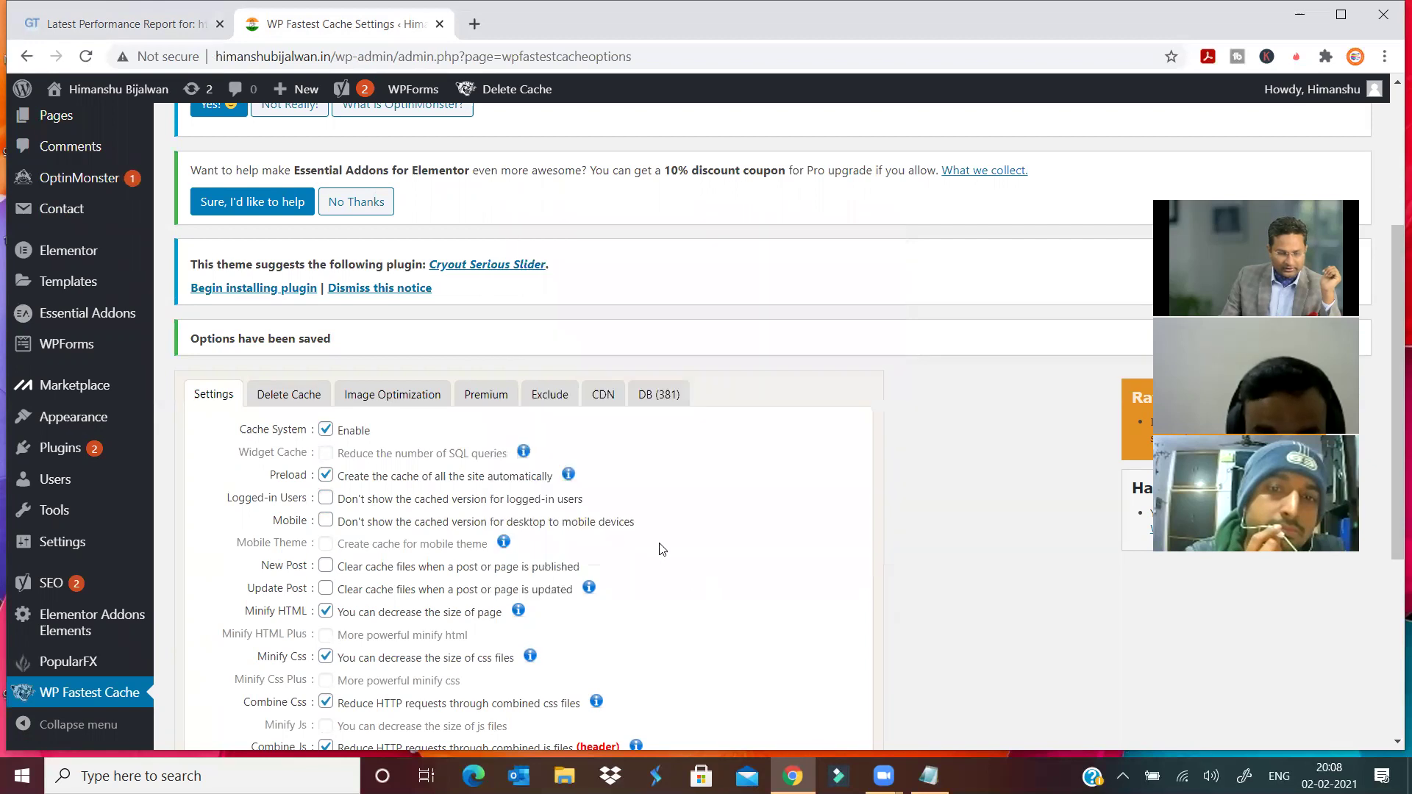
- Enable the Logged-in Users, Mobile, New Post and Update Post options, with New Post set to Clear All Cache
{"action": "left_click", "coordinate": [326, 499]}
{"action": "left_click", "coordinate": [326, 522]}
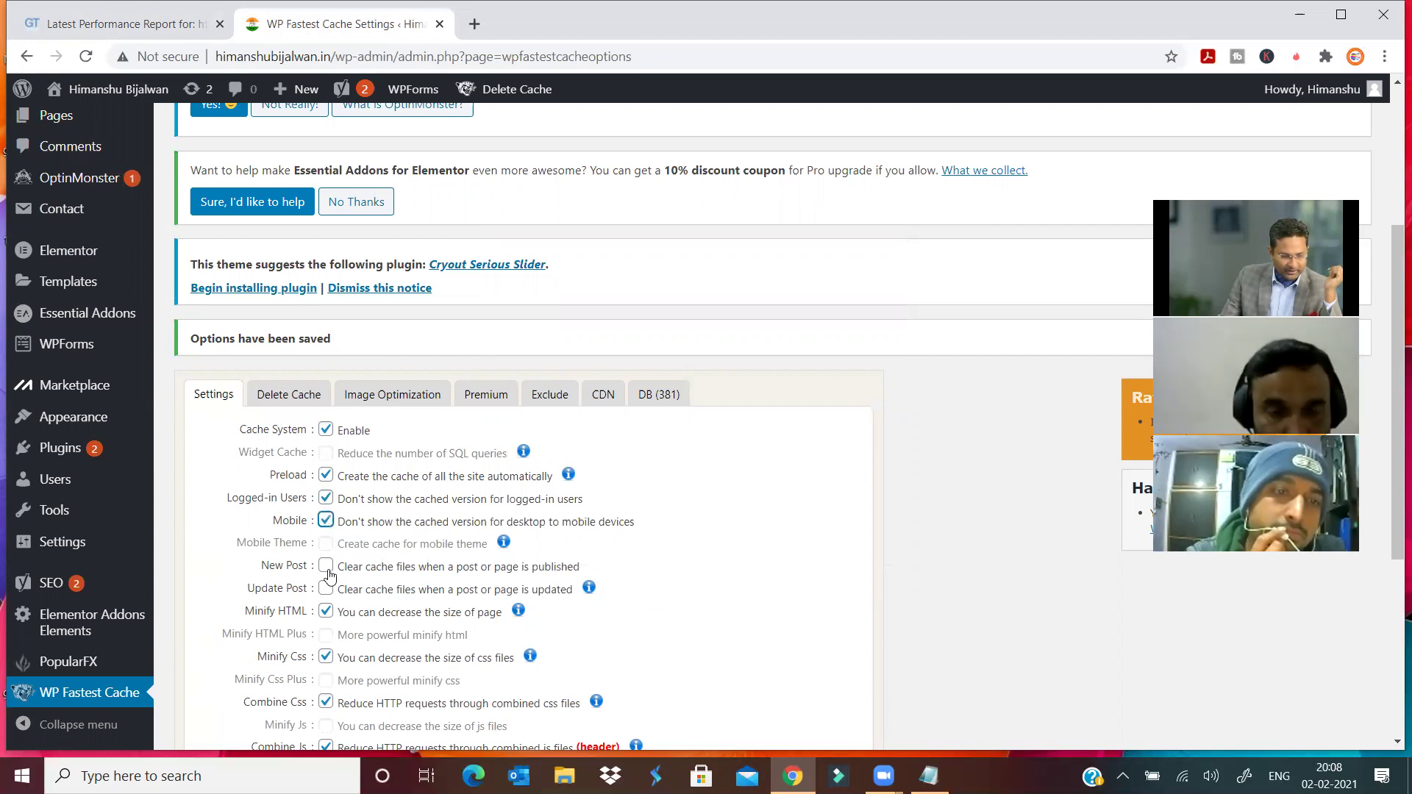
{"action": "left_click", "coordinate": [326, 567]}
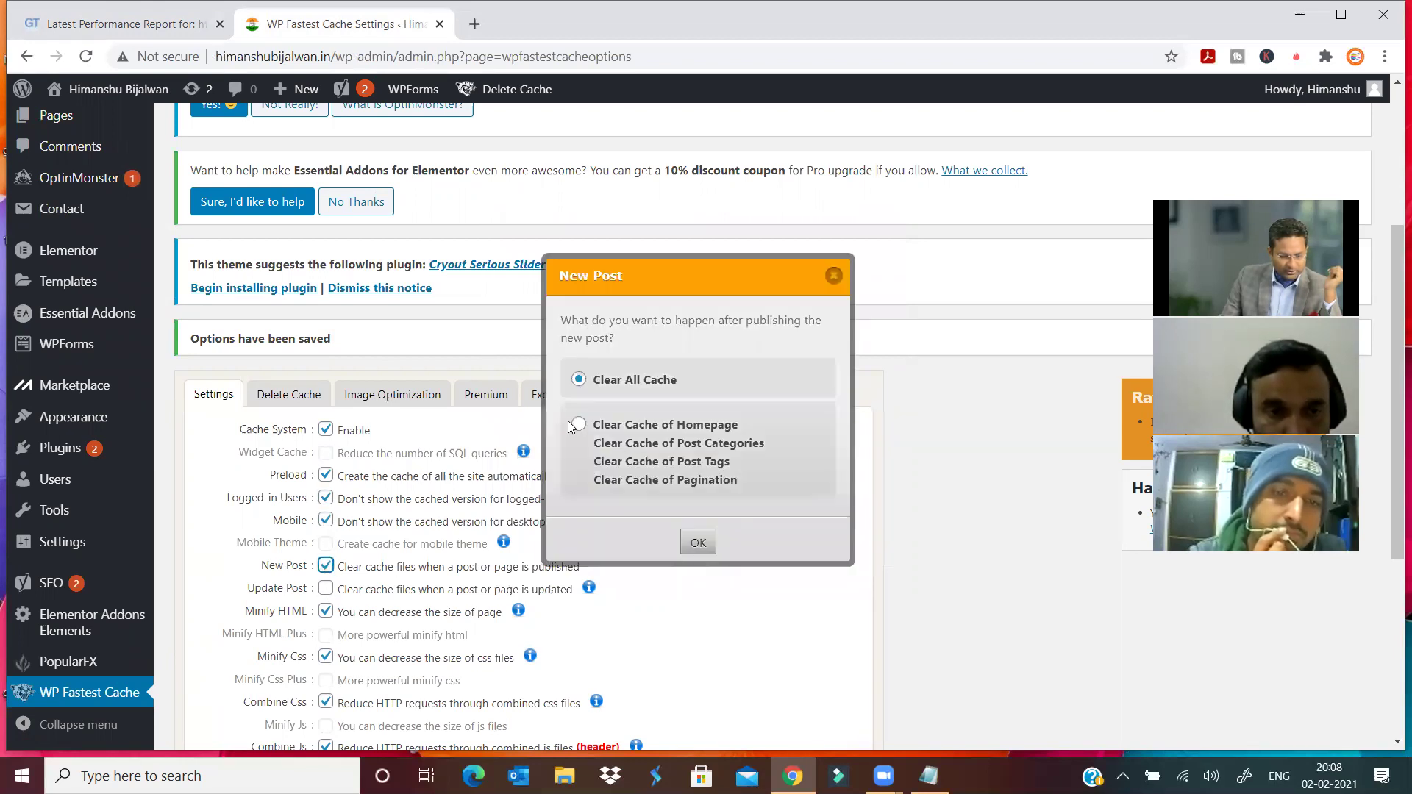
{"action": "left_click", "coordinate": [695, 542]}
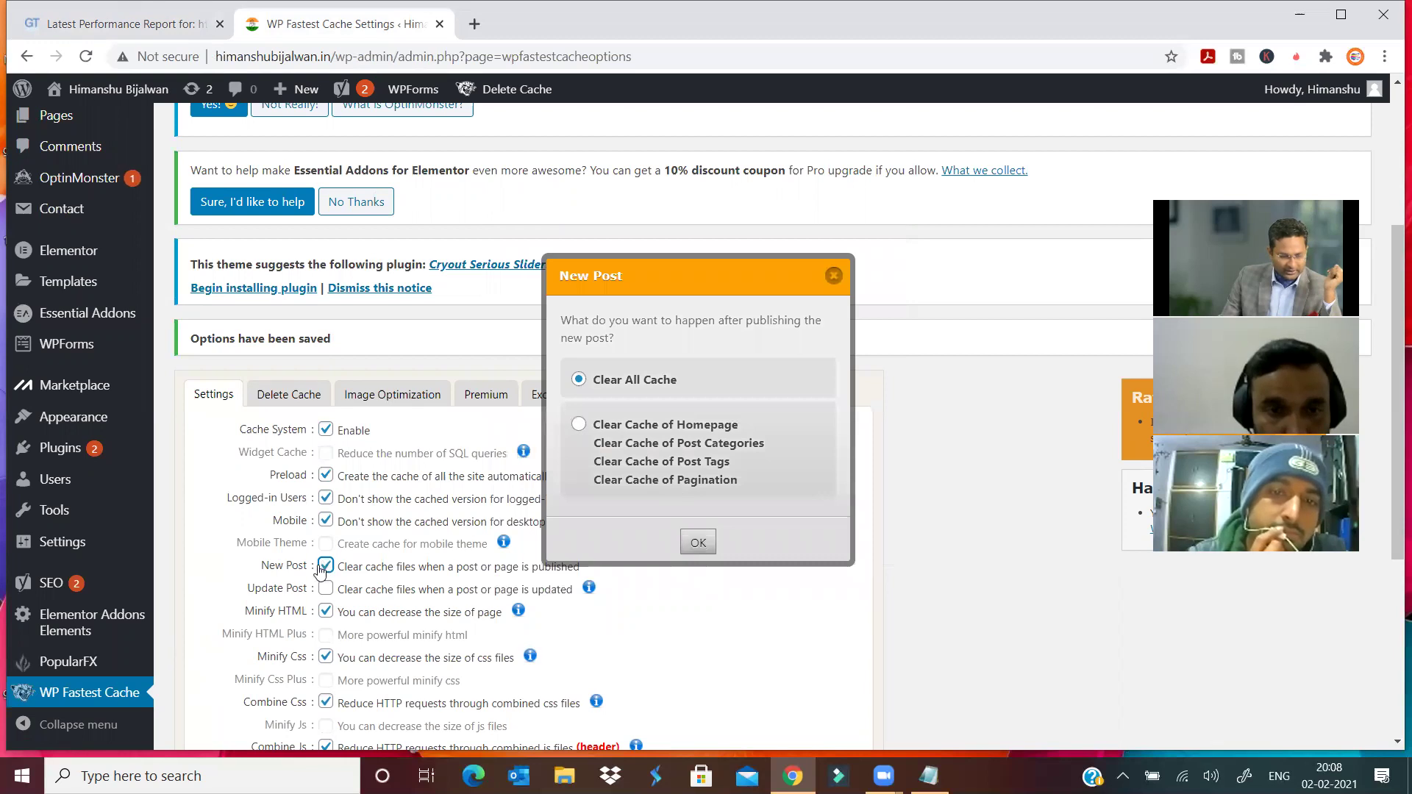
{"action": "left_click", "coordinate": [325, 589]}
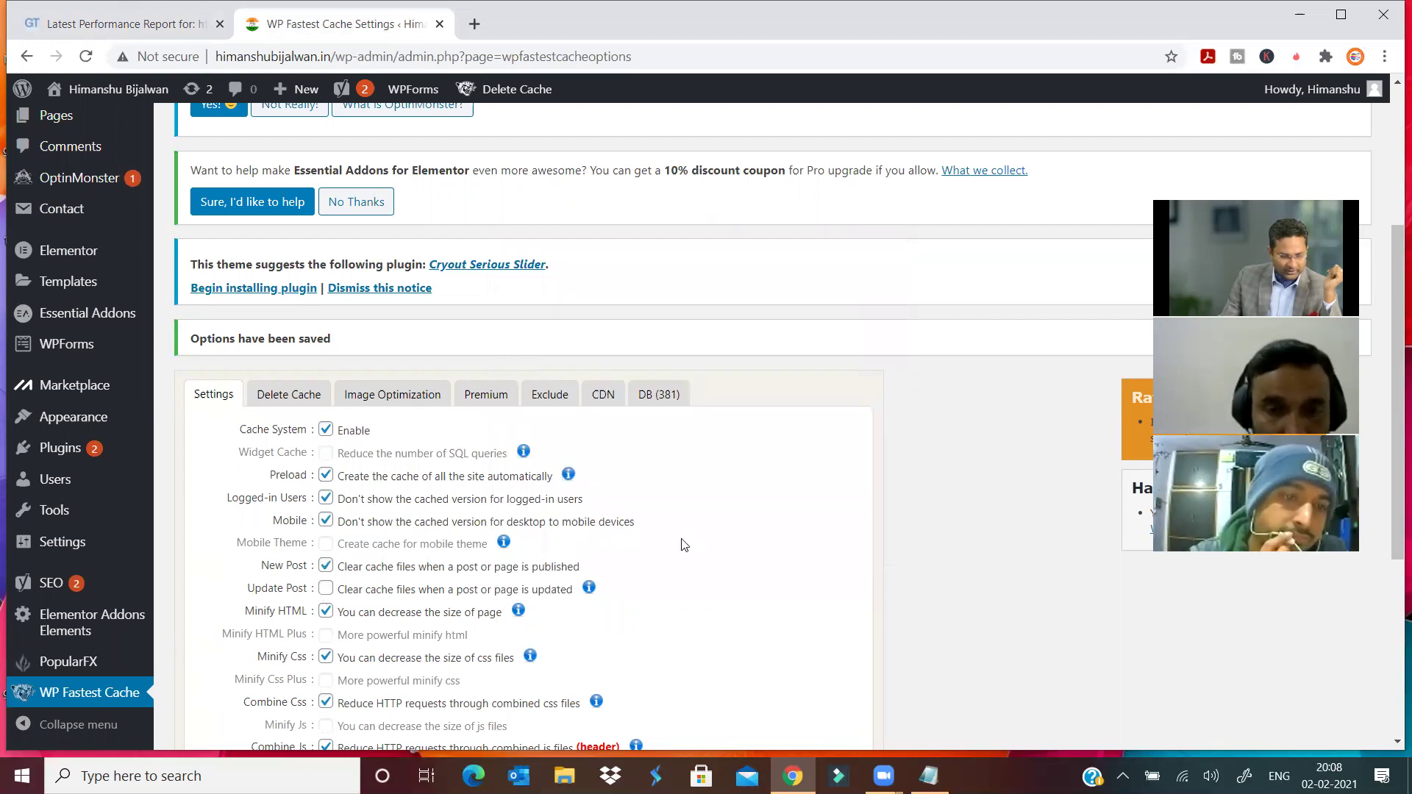
{"action": "left_click", "coordinate": [518, 544]}
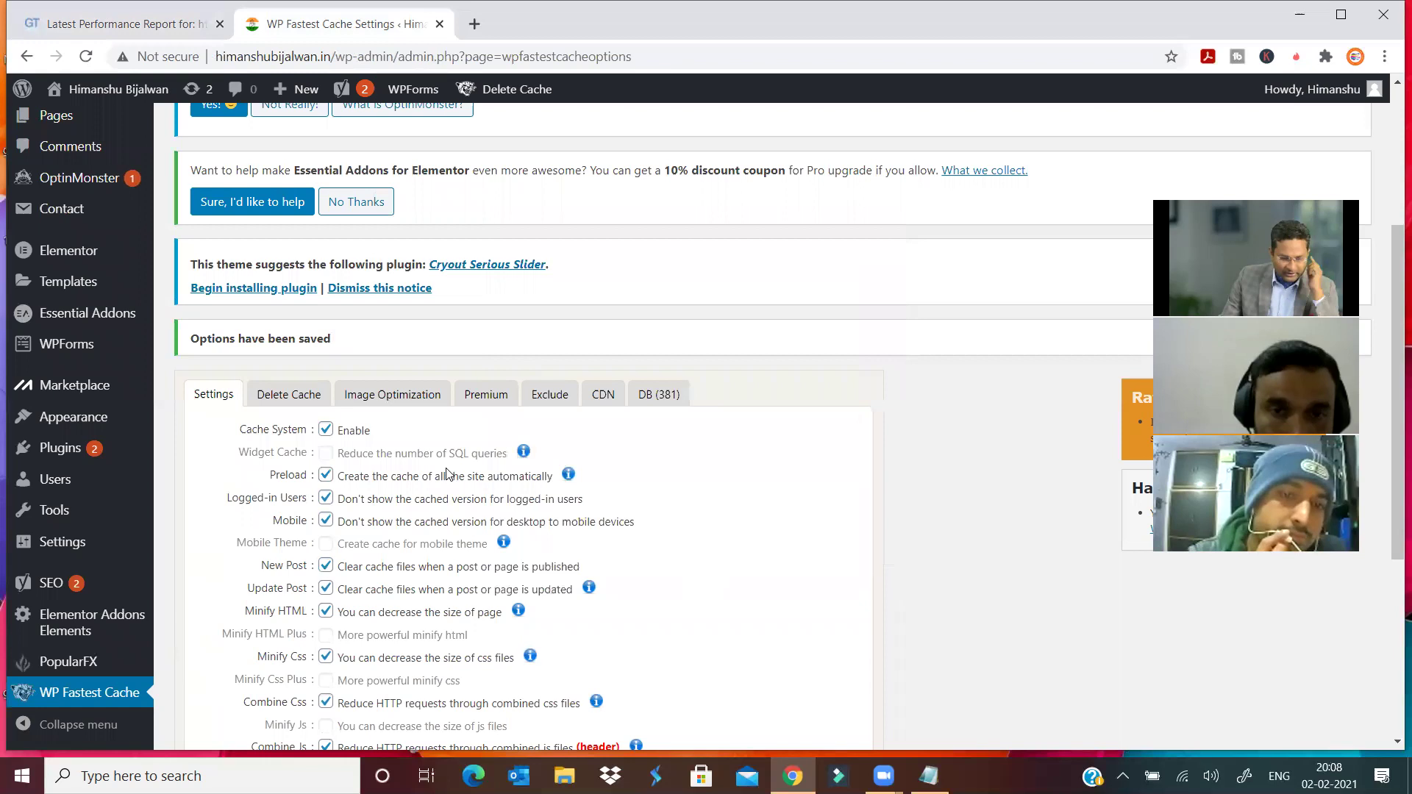
- Enable Disable Emojis in the cache settings and save the options
{"action": "scroll", "coordinate": [371, 371], "scroll_direction": "down", "scroll_amount": 3}
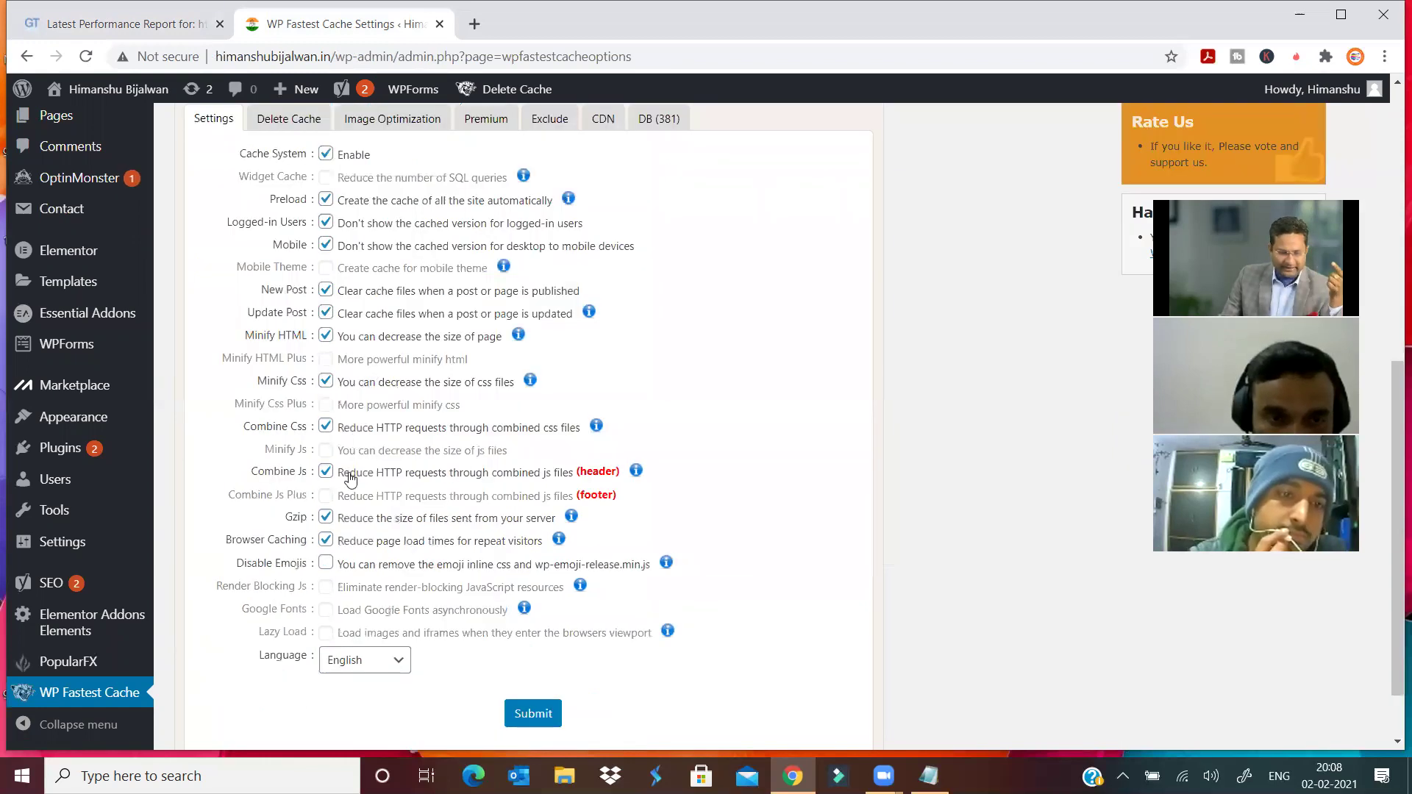
{"action": "left_click", "coordinate": [326, 564]}
{"action": "scroll", "coordinate": [563, 658], "scroll_direction": "down", "scroll_amount": 1}
{"action": "left_click", "coordinate": [554, 636]}
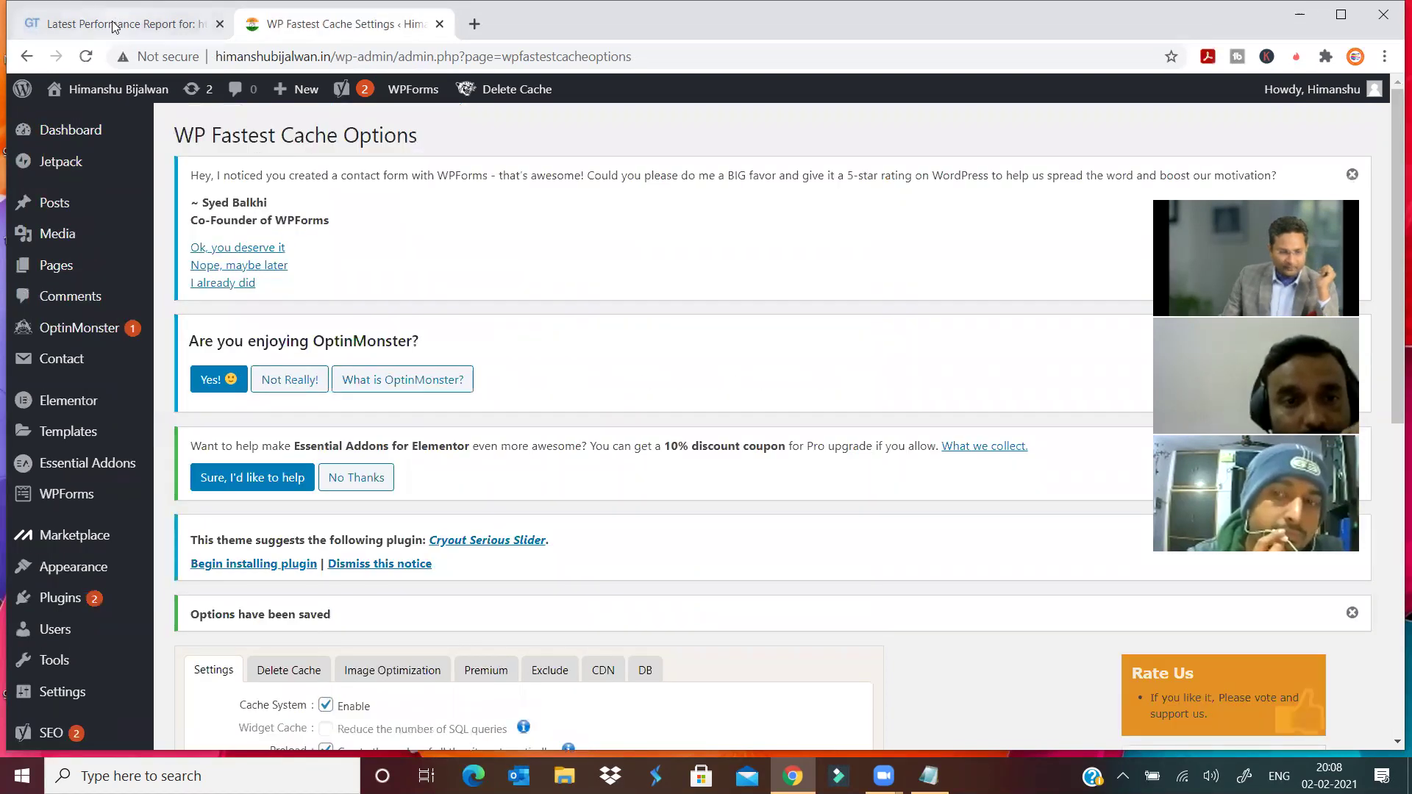
- Re-test the site in GTmetrix and check the performance score in the new report
{"action": "left_click", "coordinate": [114, 27]}
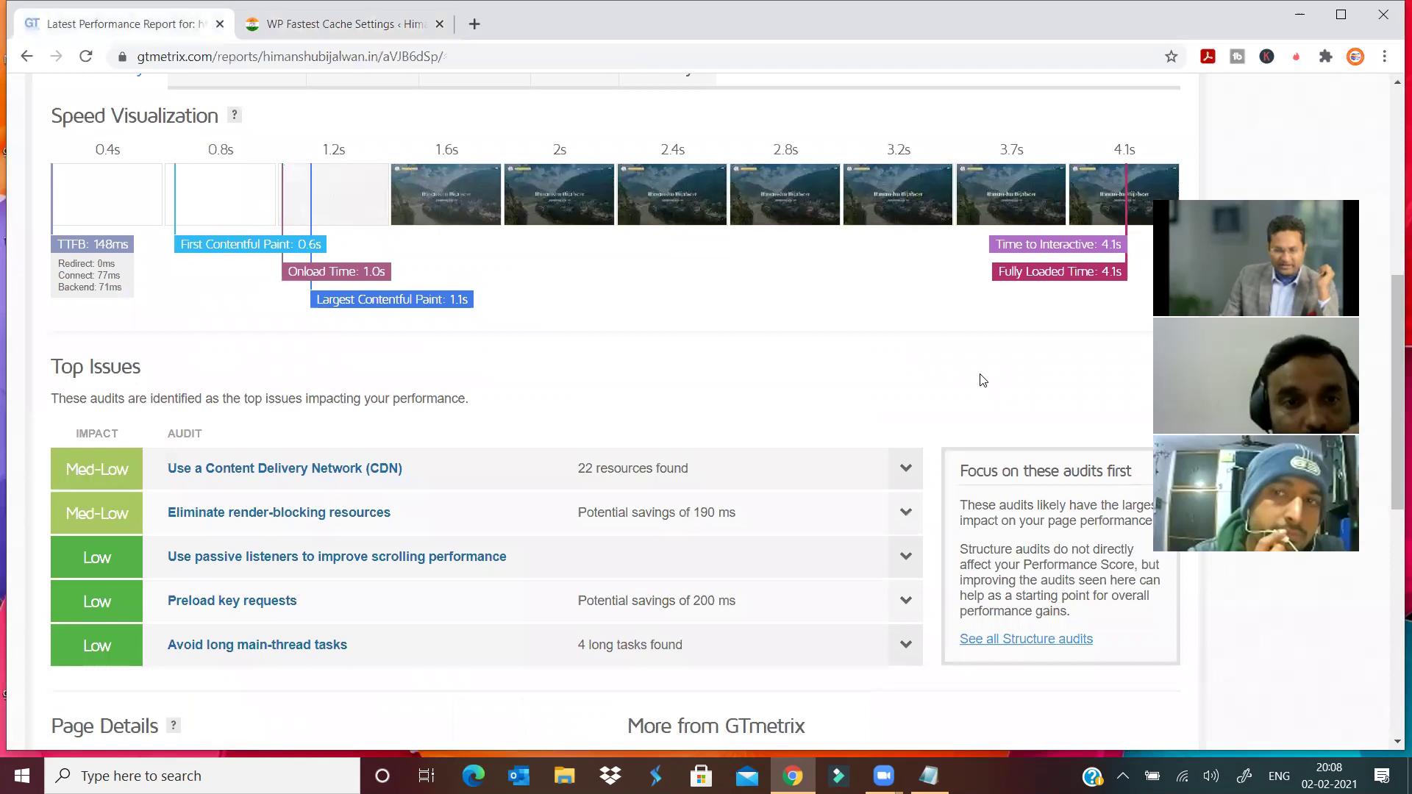
{"action": "scroll", "coordinate": [984, 380], "scroll_direction": "up", "scroll_amount": 7}
{"action": "left_click", "coordinate": [1284, 188]}
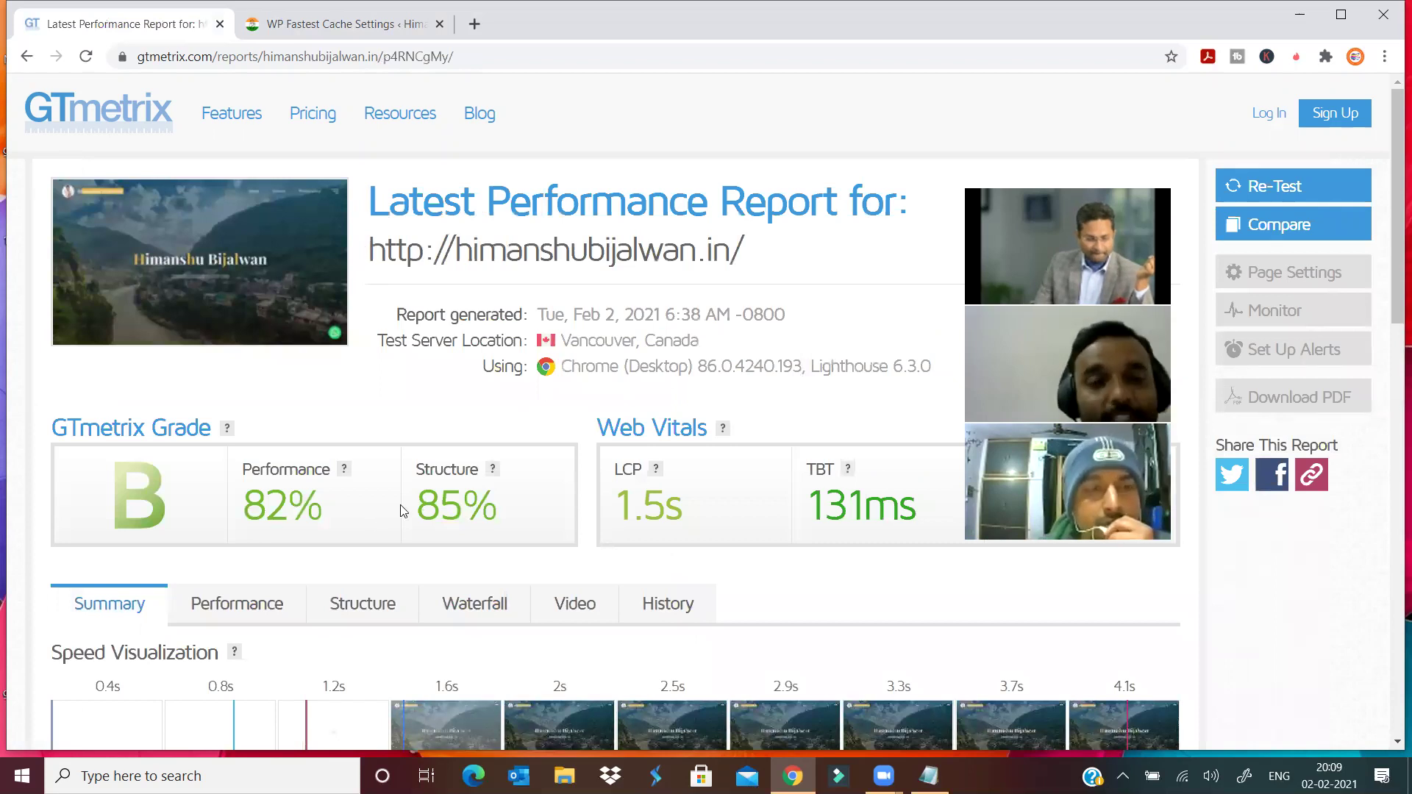
{"action": "scroll", "coordinate": [287, 424], "scroll_direction": "down", "scroll_amount": 1}
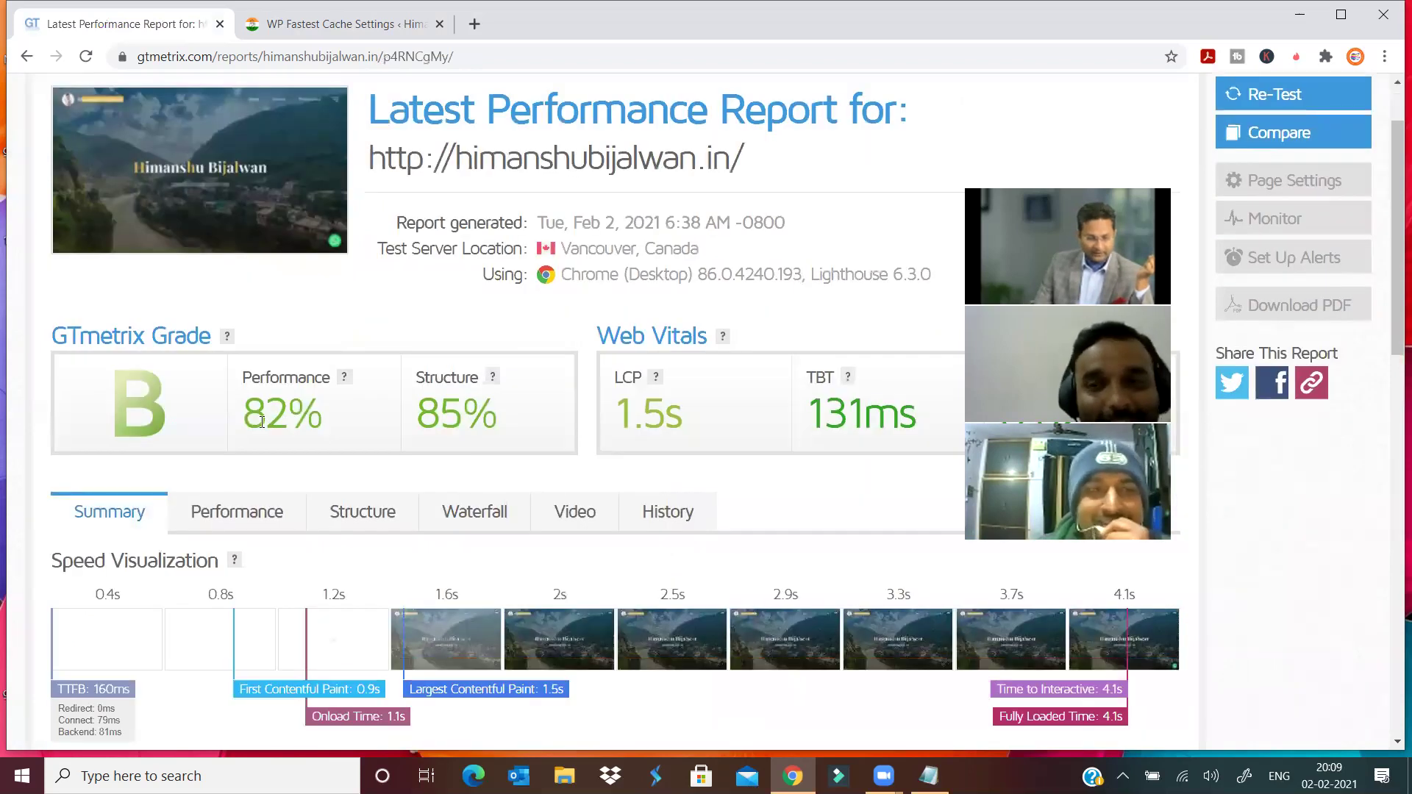
{"action": "left_click_drag", "start_coordinate": [262, 422], "coordinate": [283, 422]}
{"action": "double_click", "coordinate": [265, 422]}
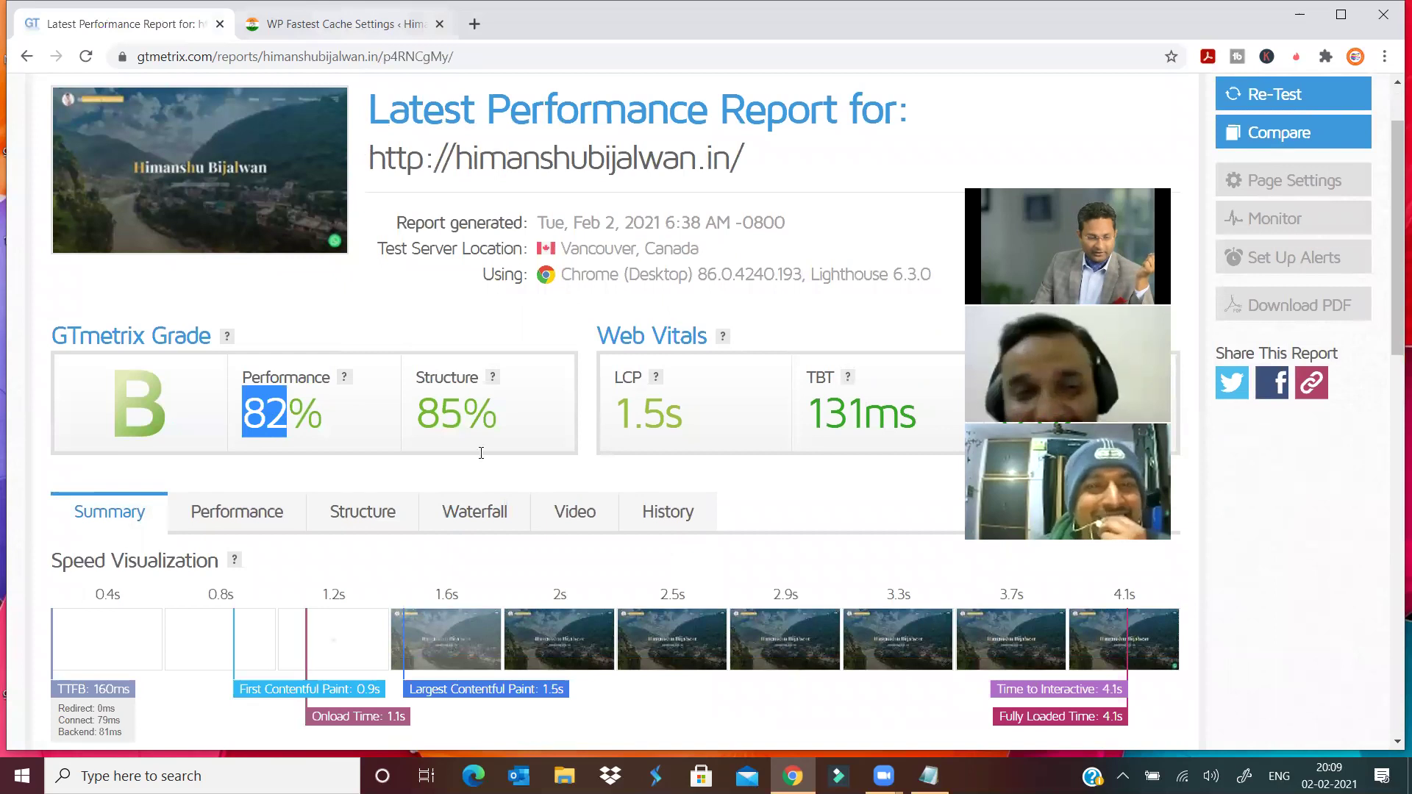
- Turn off Preload in the WP Fastest Cache settings
{"action": "key", "text": "ctrl+Tab"}
{"action": "scroll", "coordinate": [353, 441], "scroll_direction": "down", "scroll_amount": 5}
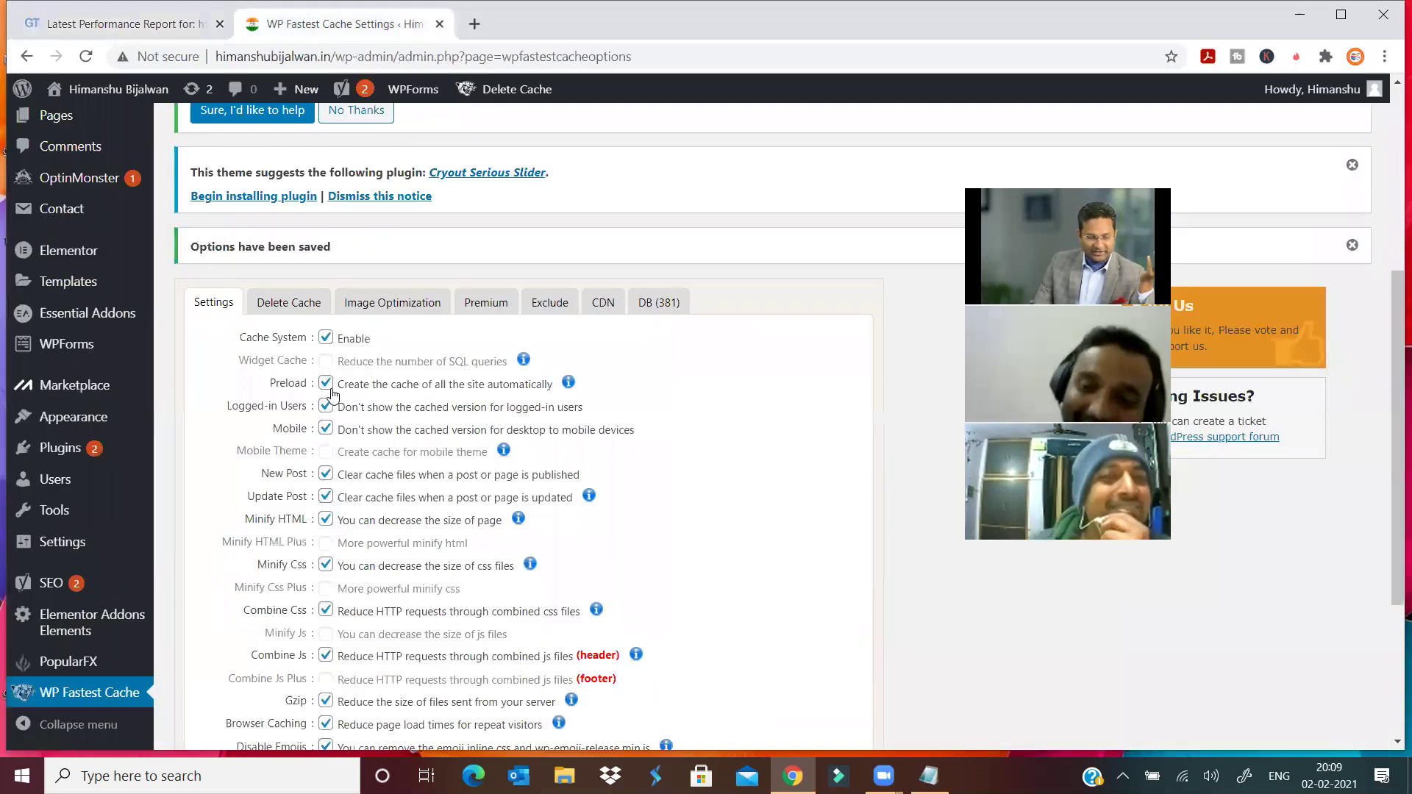
{"action": "left_click", "coordinate": [325, 384]}
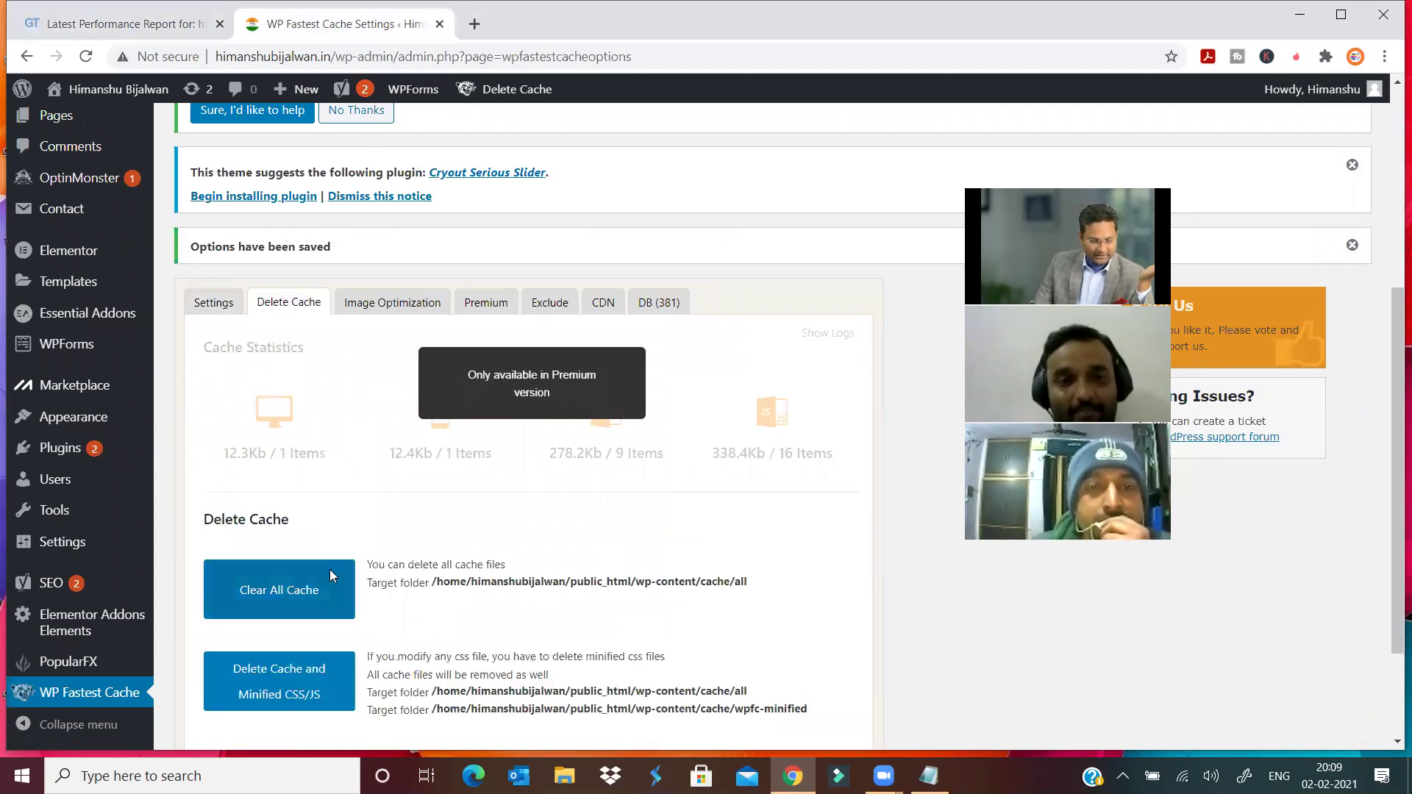
- Look through the plugin's Delete Cache, Image Optimization, Premium, Exclude, CDN and DB sections
{"action": "scroll", "coordinate": [329, 570], "scroll_direction": "down", "scroll_amount": 3}
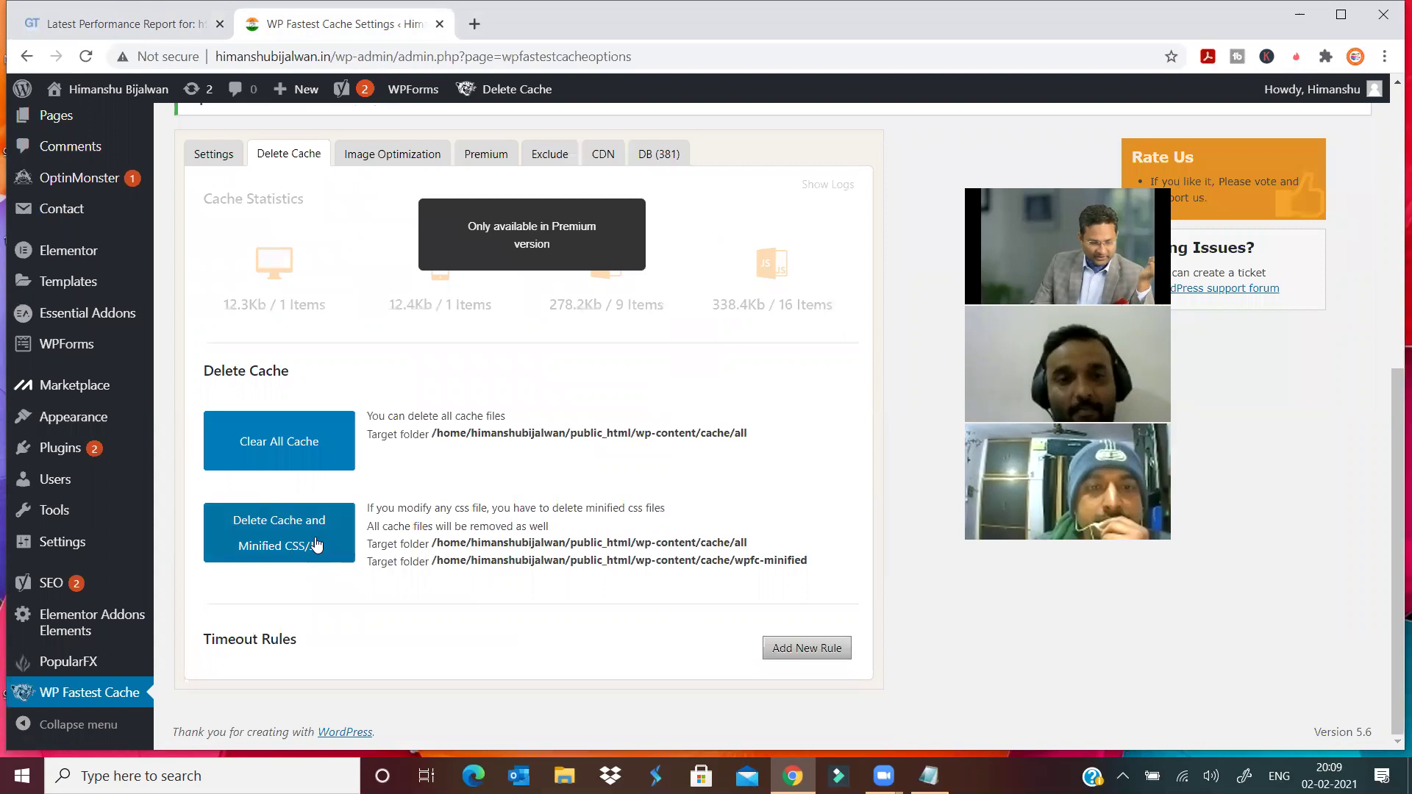
{"action": "scroll", "coordinate": [403, 438], "scroll_direction": "up", "scroll_amount": 4}
{"action": "left_click", "coordinate": [403, 434]}
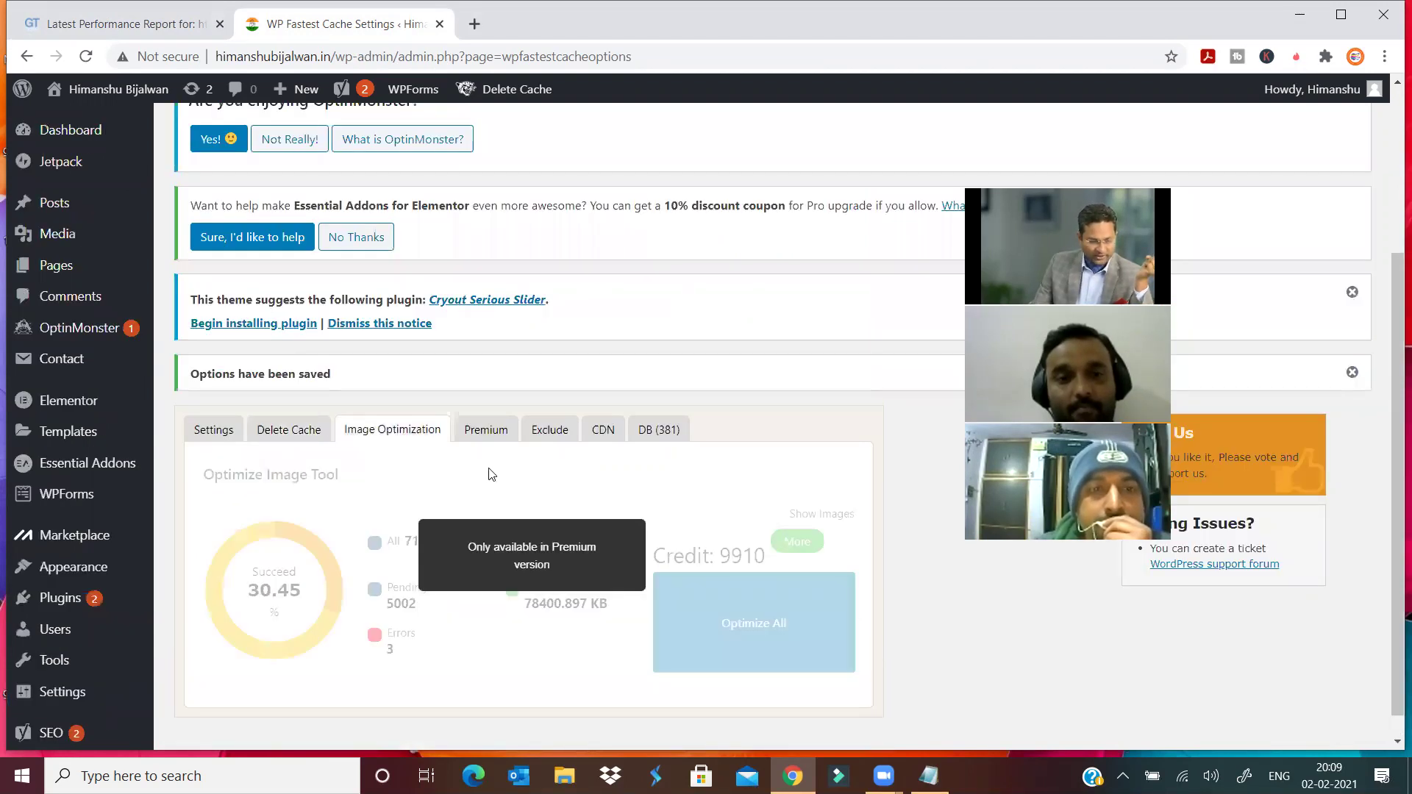
{"action": "scroll", "coordinate": [515, 463], "scroll_direction": "down", "scroll_amount": 2}
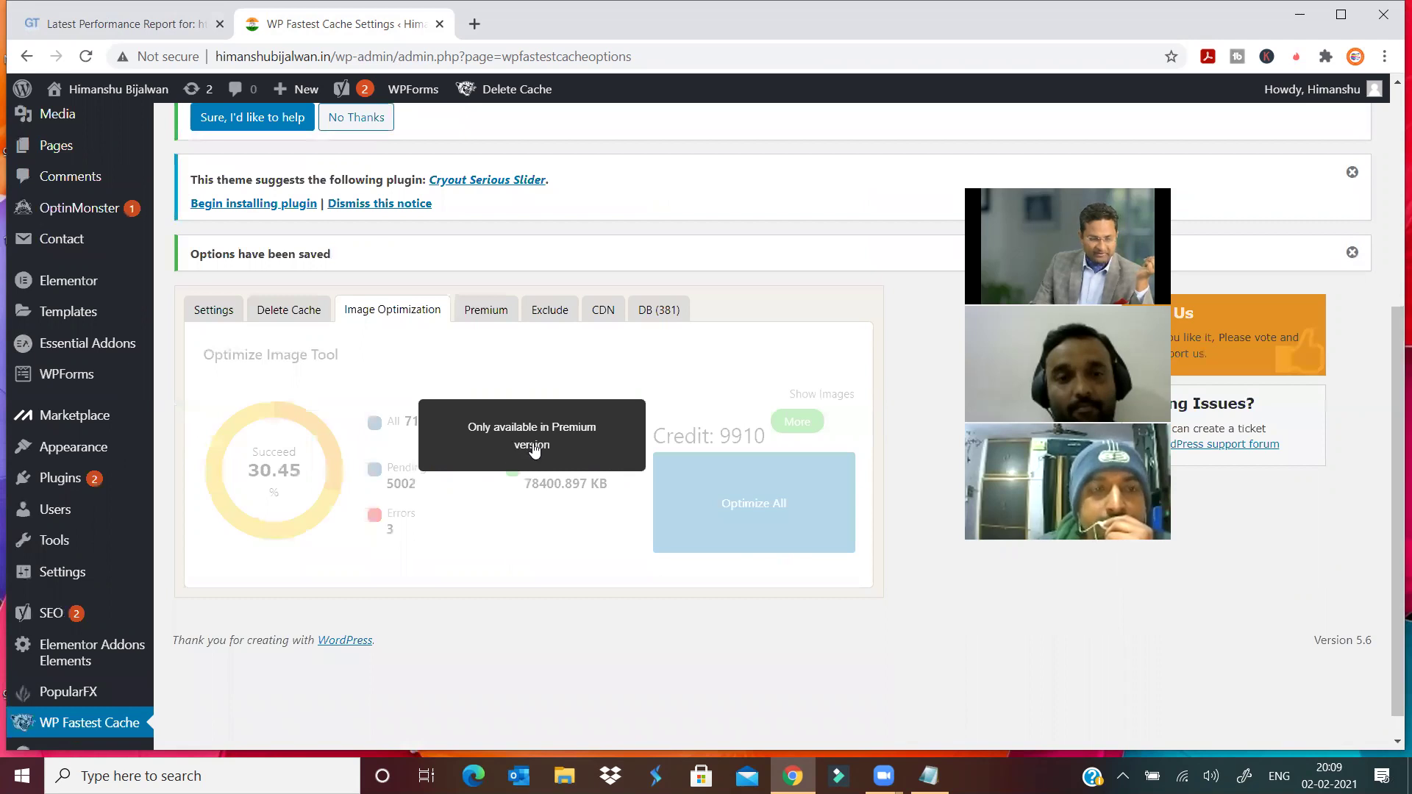
{"action": "left_click", "coordinate": [491, 313]}
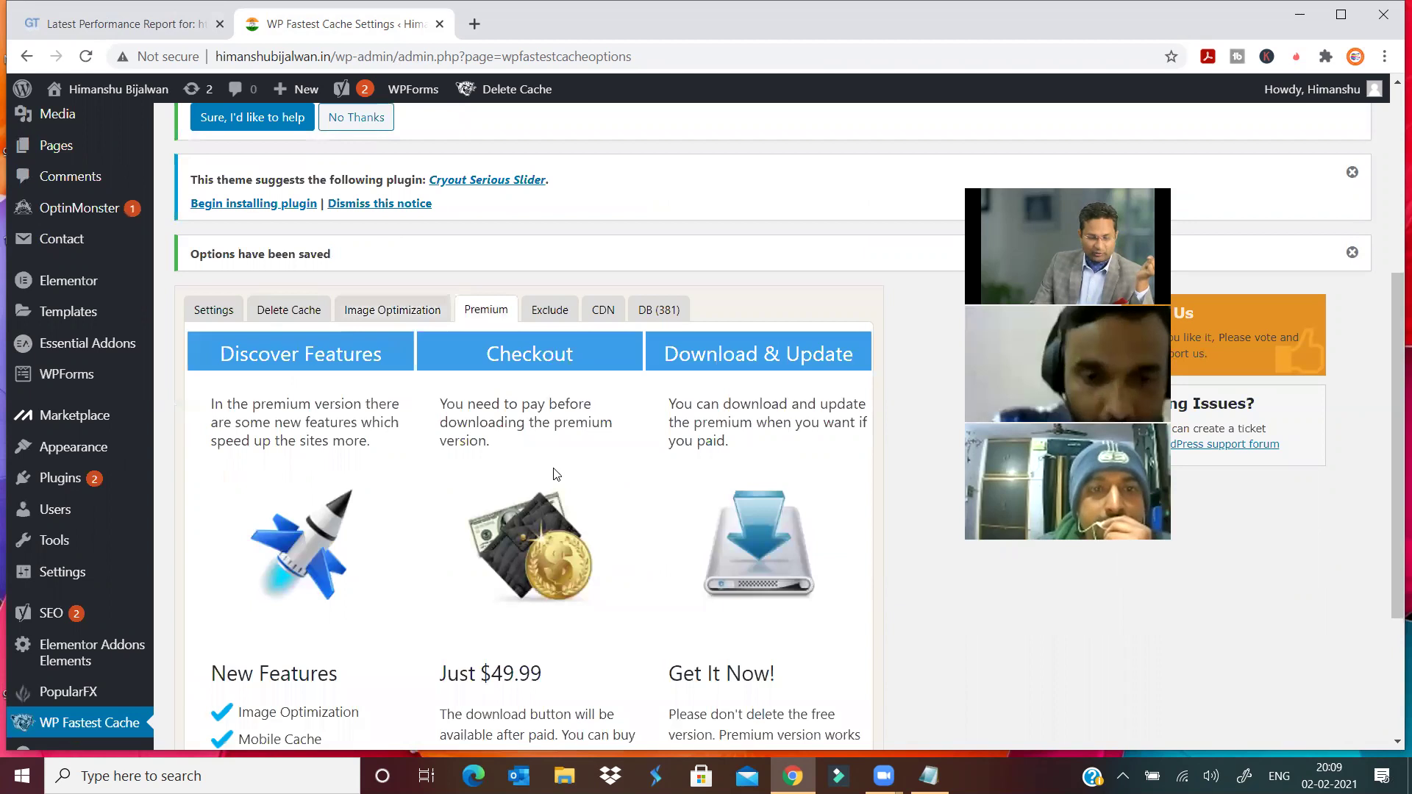
{"action": "scroll", "coordinate": [554, 475], "scroll_direction": "down", "scroll_amount": 3}
{"action": "scroll", "coordinate": [556, 441], "scroll_direction": "up", "scroll_amount": 4}
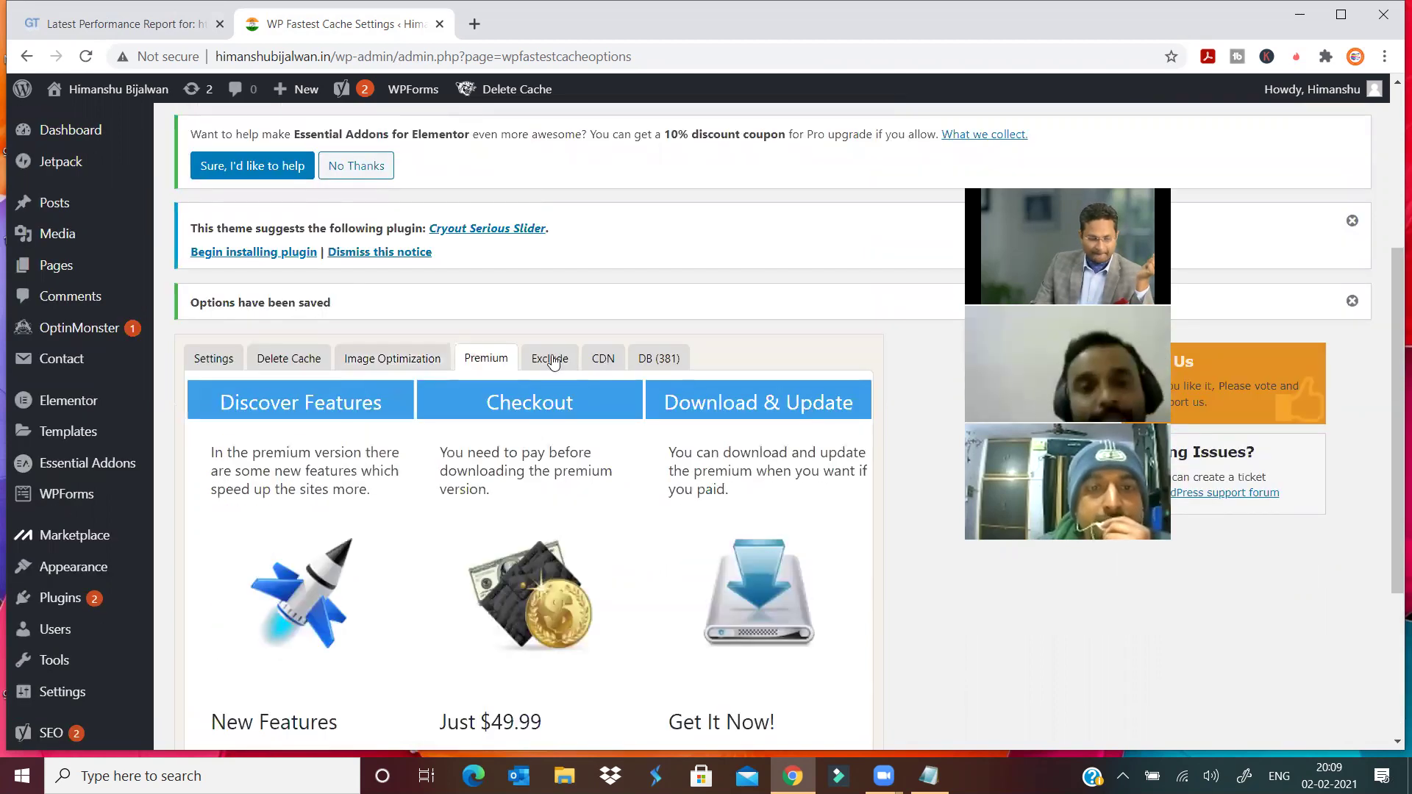
{"action": "left_click", "coordinate": [553, 361]}
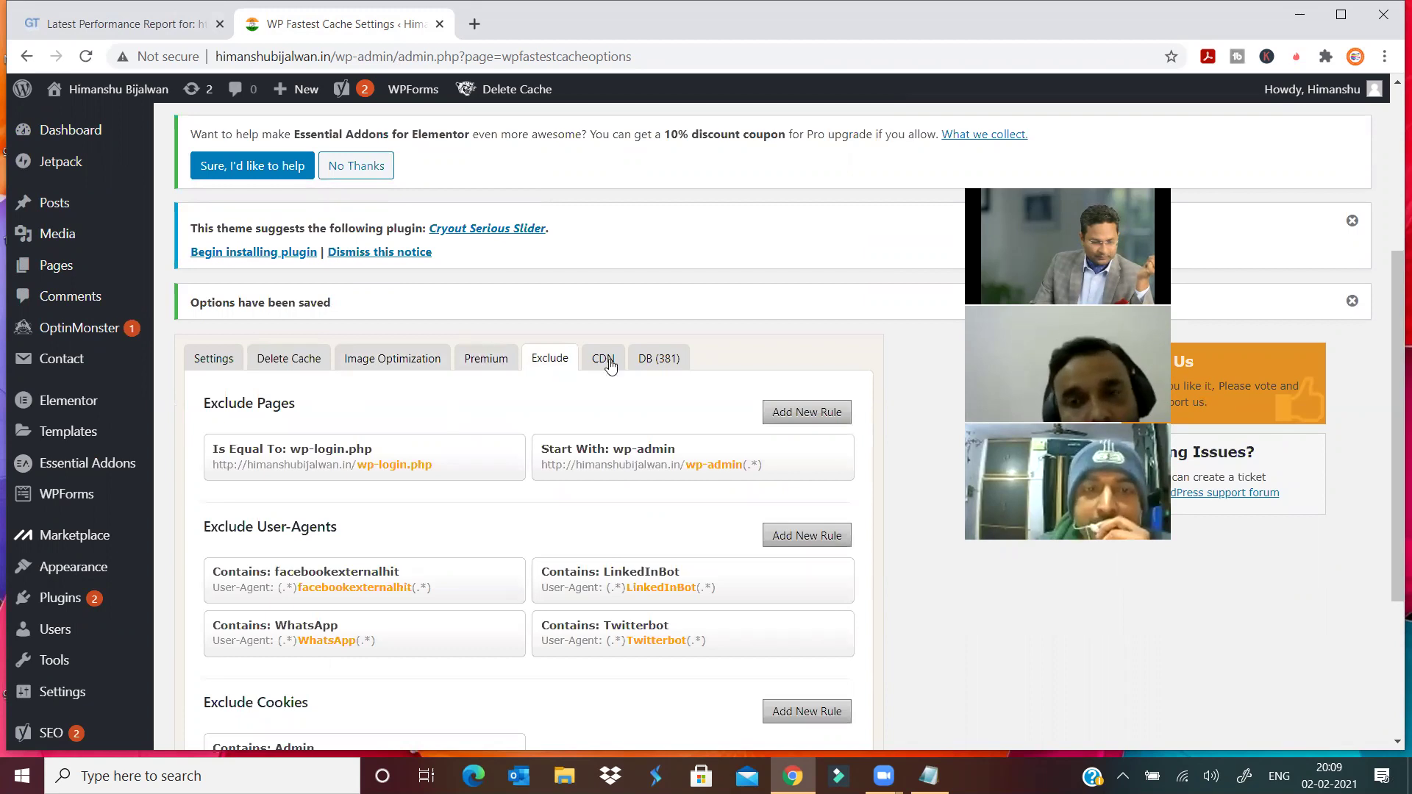
{"action": "key", "text": "Right"}
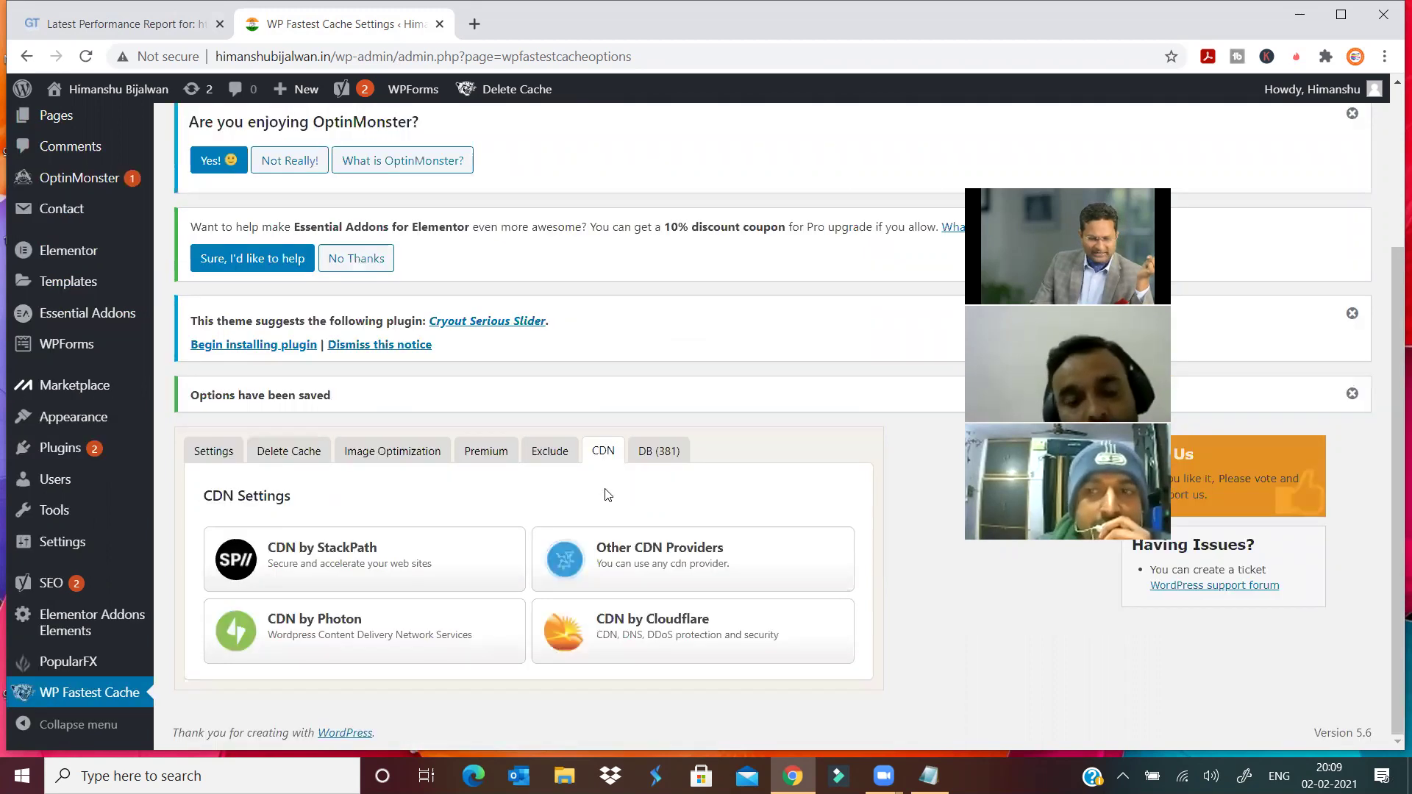
{"action": "left_click", "coordinate": [662, 450]}
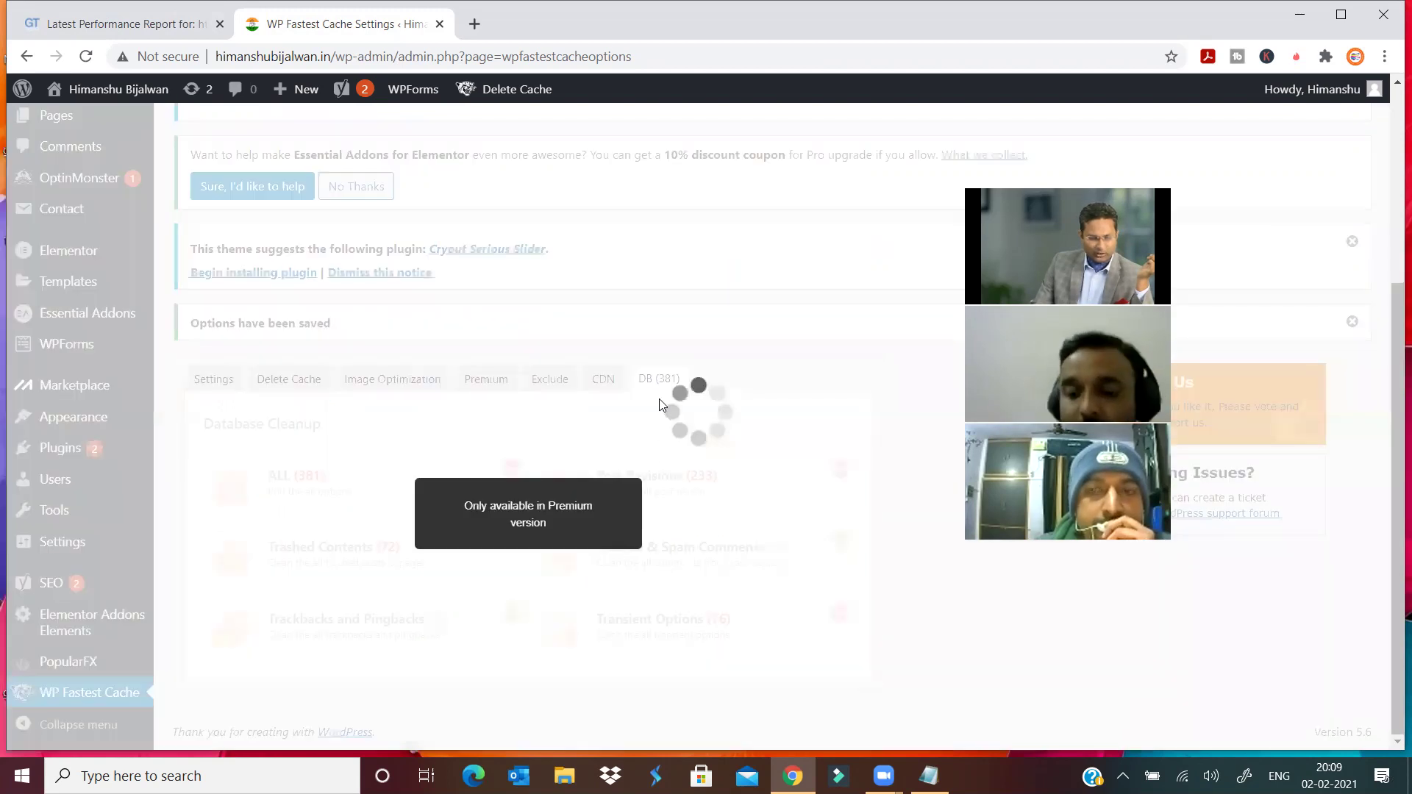
- Return to the main cache settings, check the enabled options and save them
{"action": "left_click", "coordinate": [213, 382]}
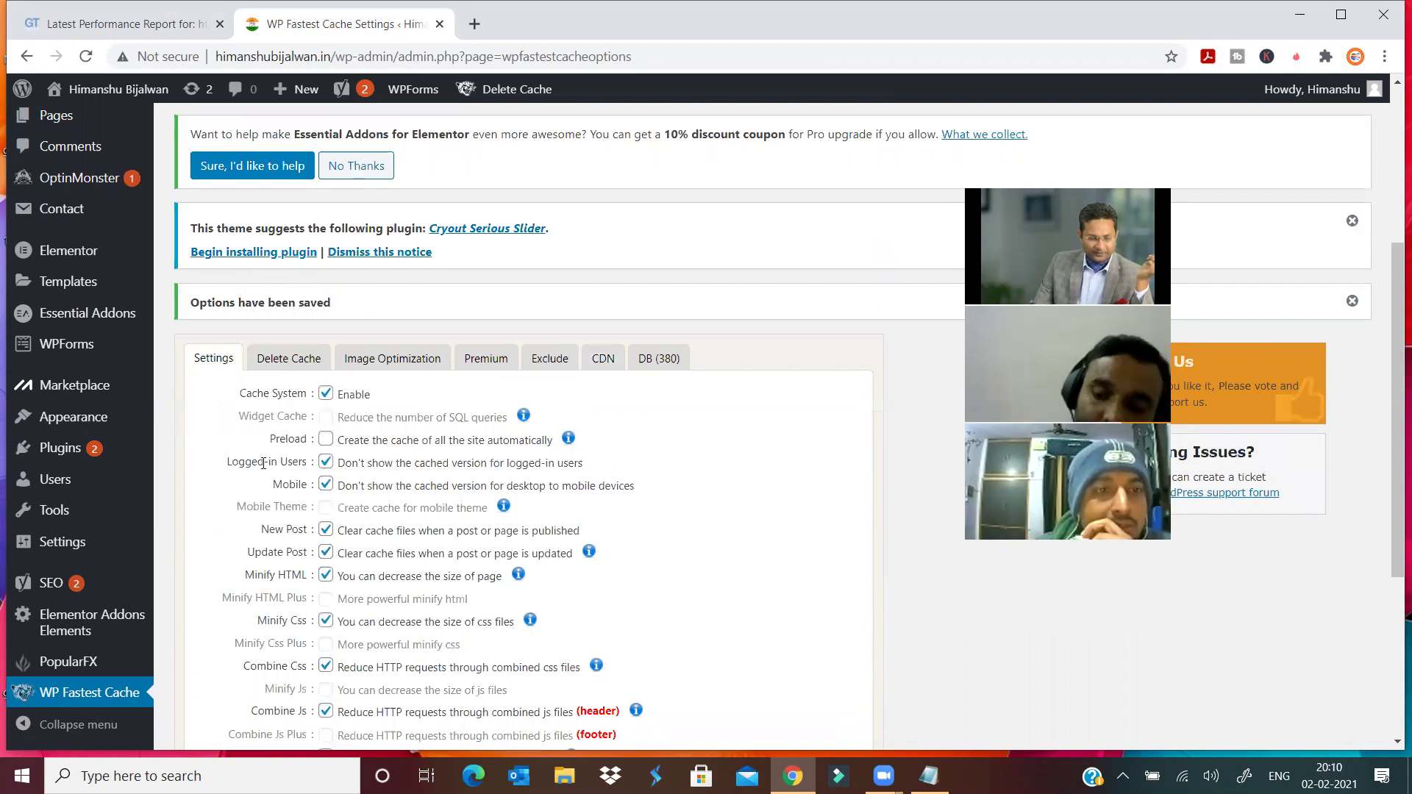
{"action": "scroll", "coordinate": [291, 513], "scroll_direction": "down", "scroll_amount": 5}
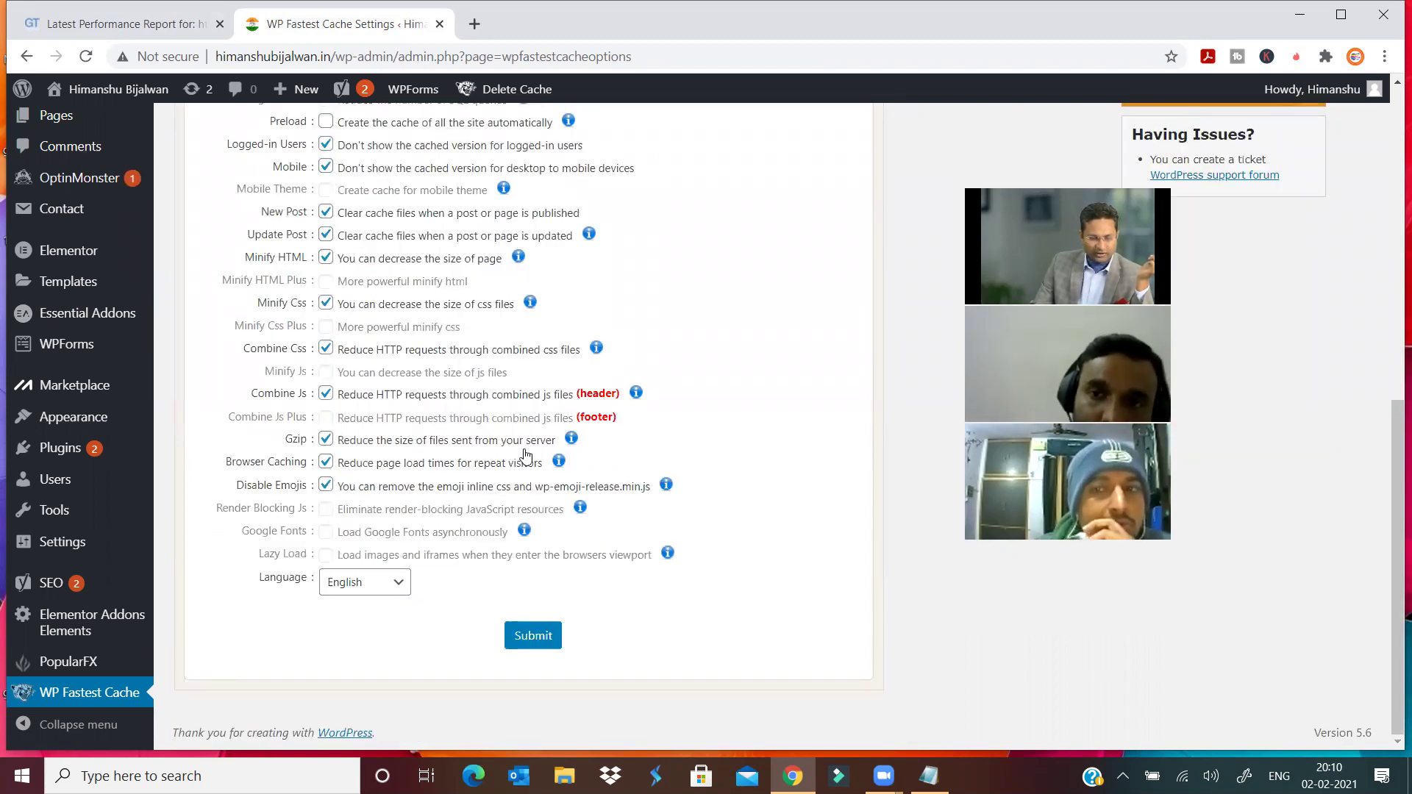
{"action": "left_click", "coordinate": [532, 635]}
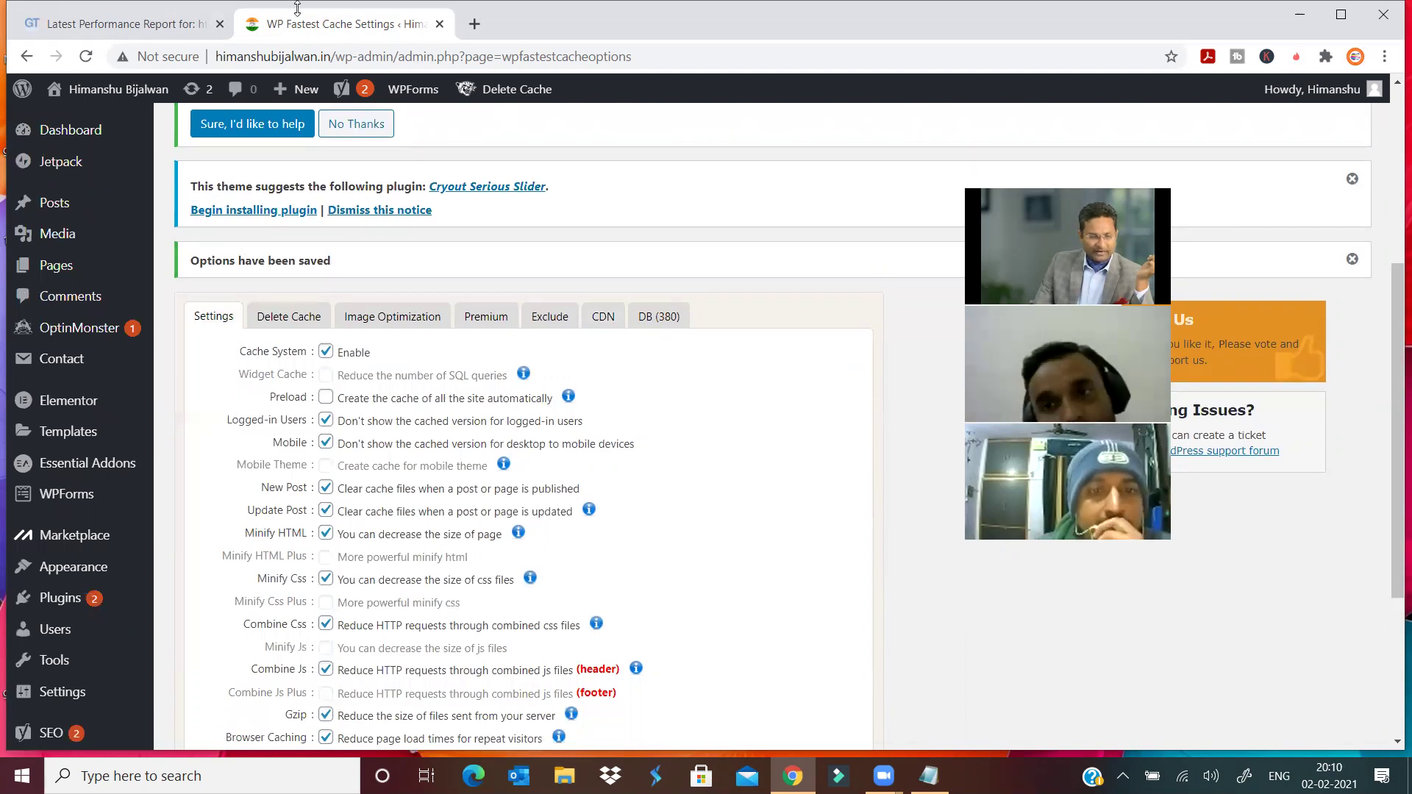
- Review the GTmetrix report's grade and web vitals, highlighting the Total Blocking Time value
{"action": "key", "text": "ctrl+shift+Tab"}
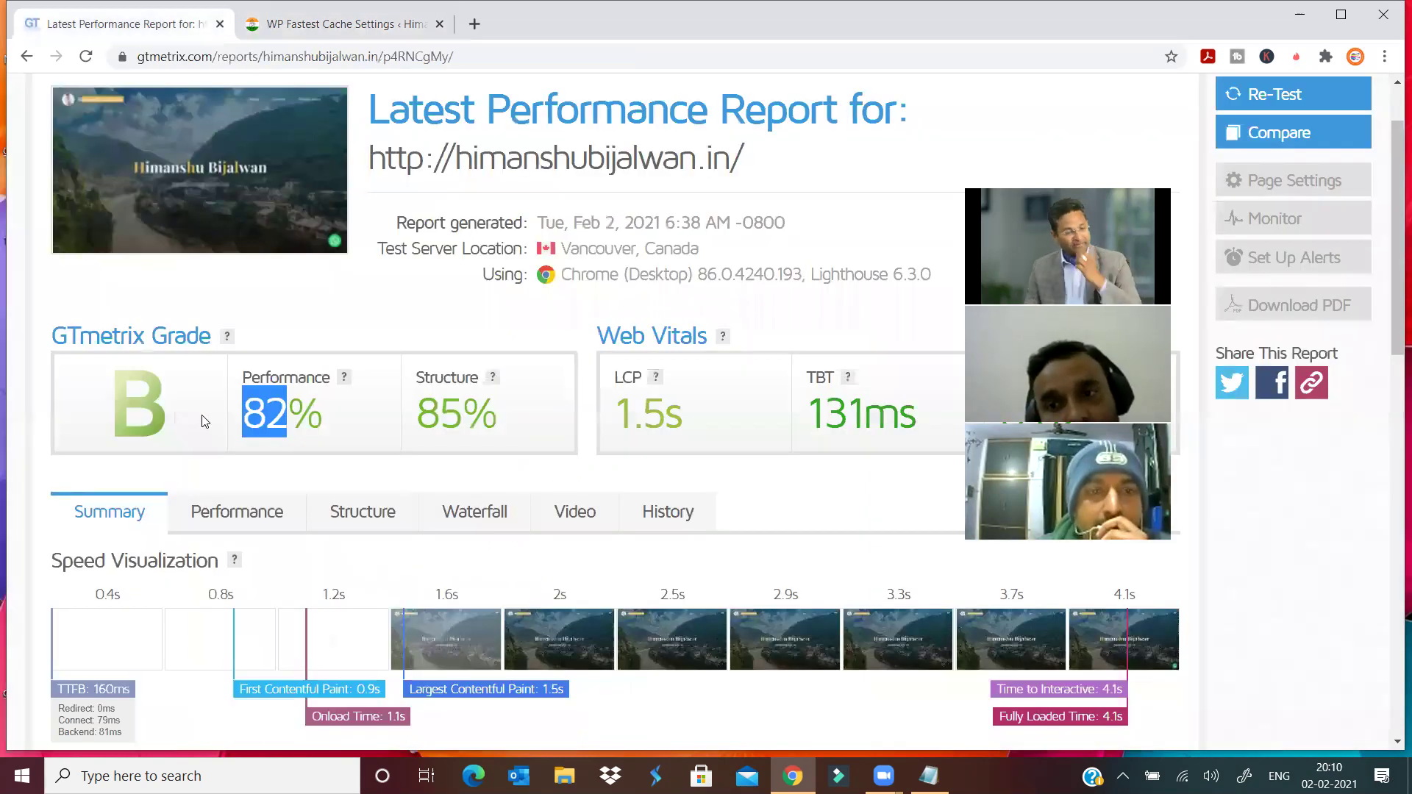
{"action": "left_click", "coordinate": [205, 422]}
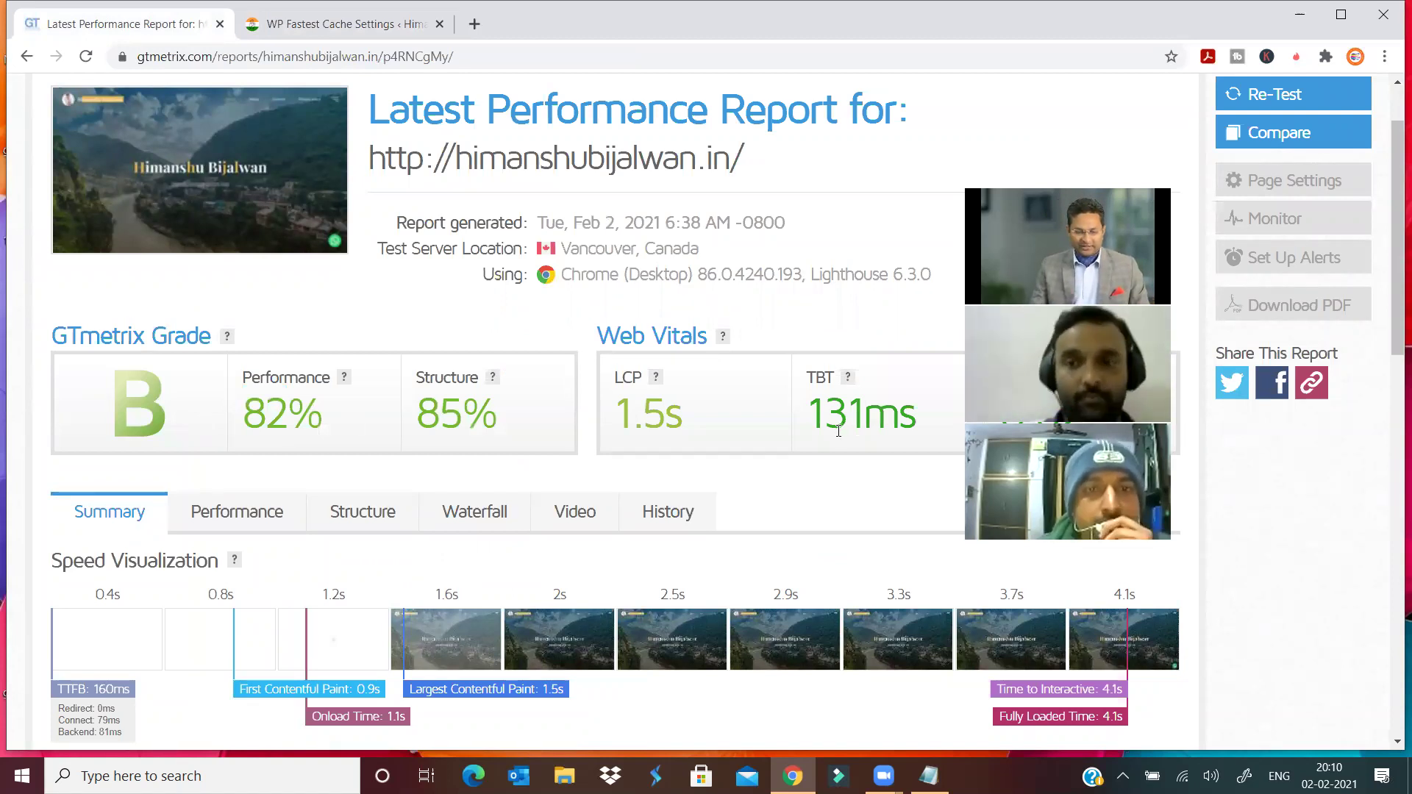
{"action": "double_click", "coordinate": [923, 435]}
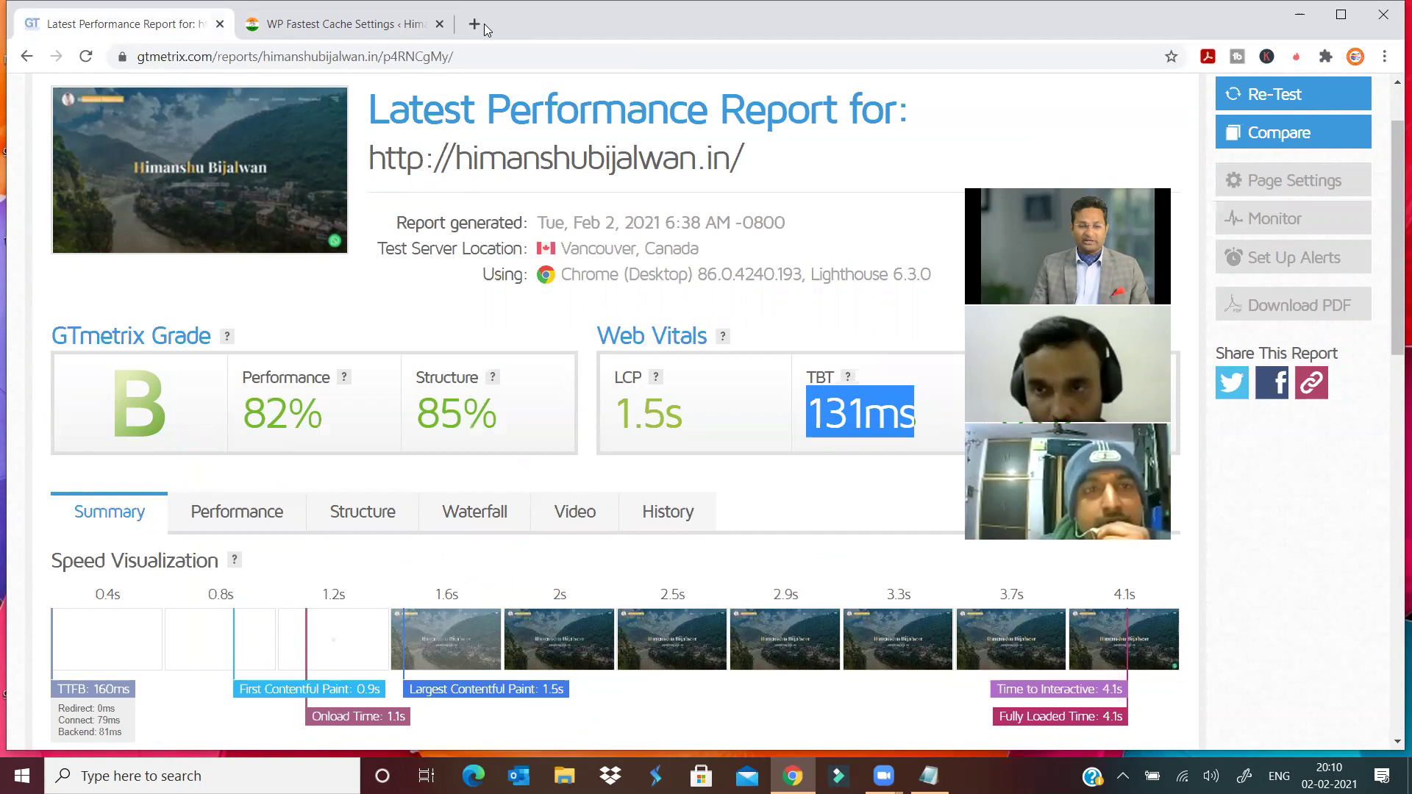
- Load amazon.in in a new browser tab and go back to the GTmetrix report
{"action": "key", "text": "ctrl+t"}
{"action": "type", "text": "a"}
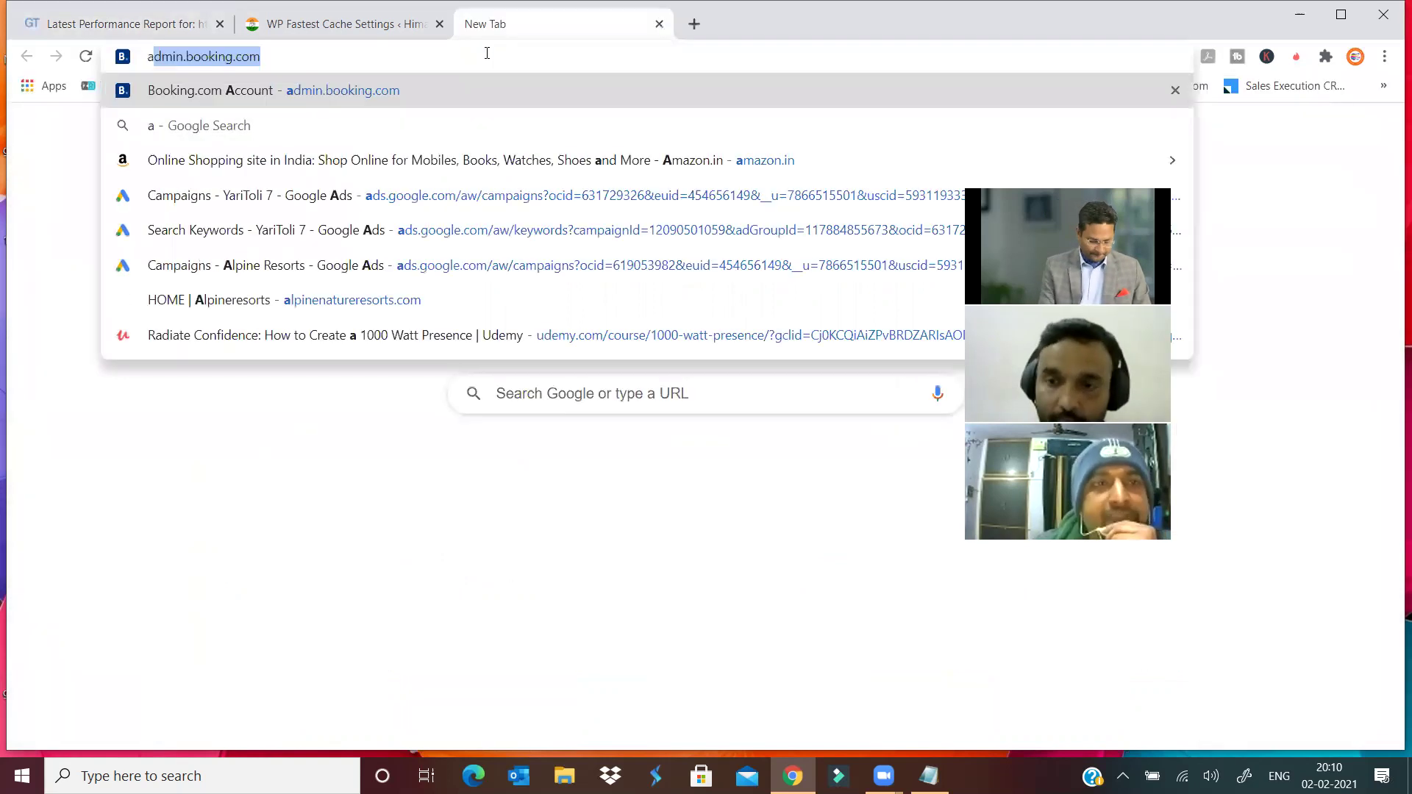
{"action": "type", "text": "mazon."}
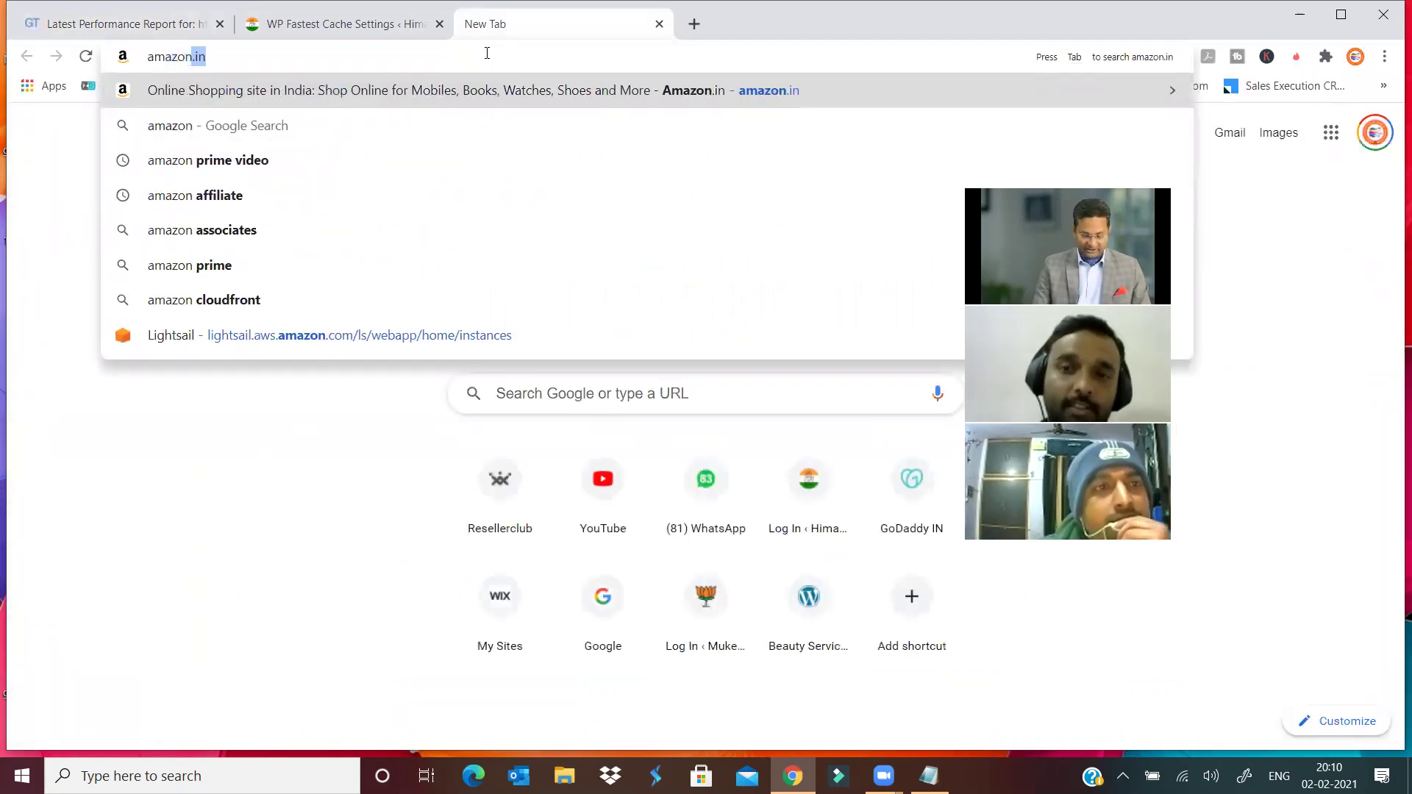
{"action": "type", "text": "in"}
{"action": "key", "text": "Return"}
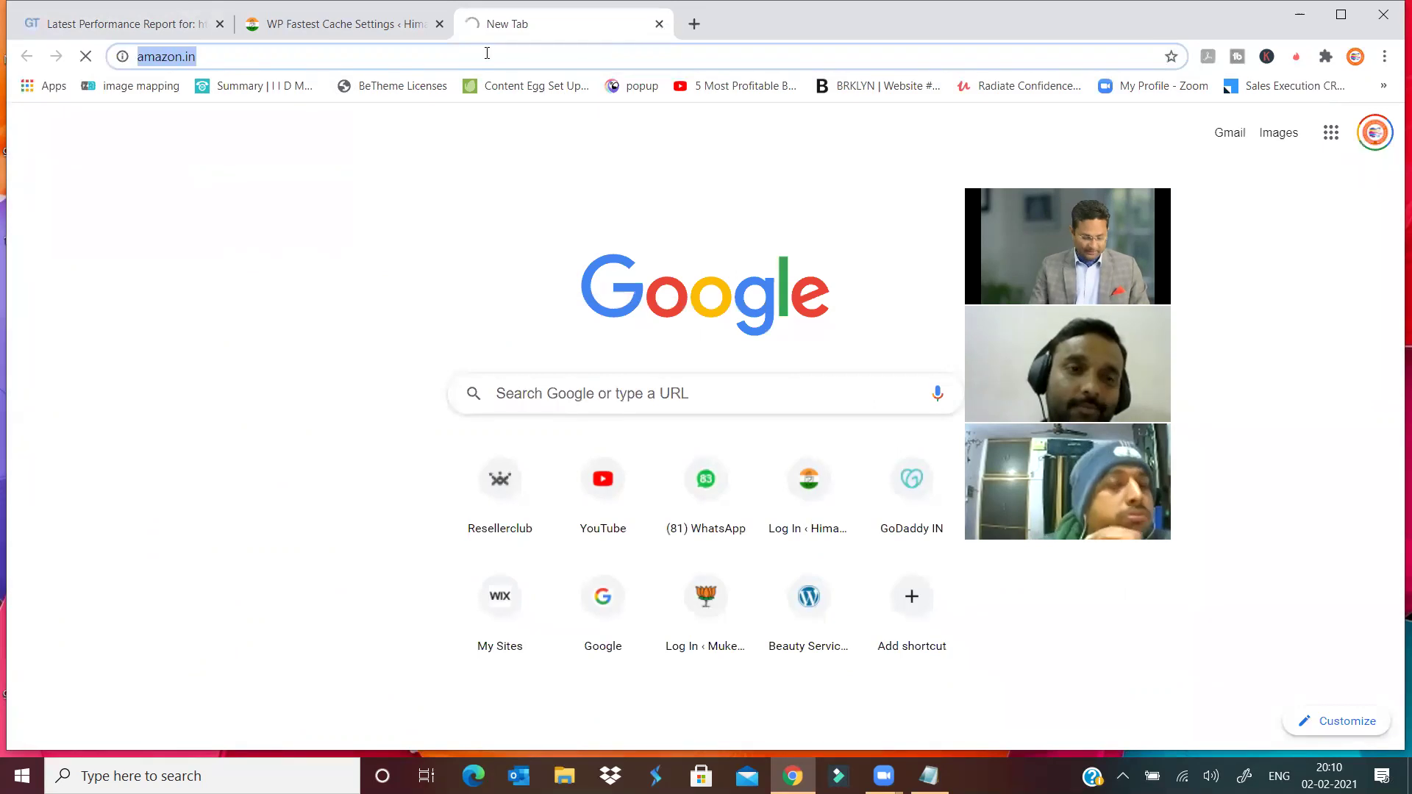
{"action": "left_click", "coordinate": [165, 24]}
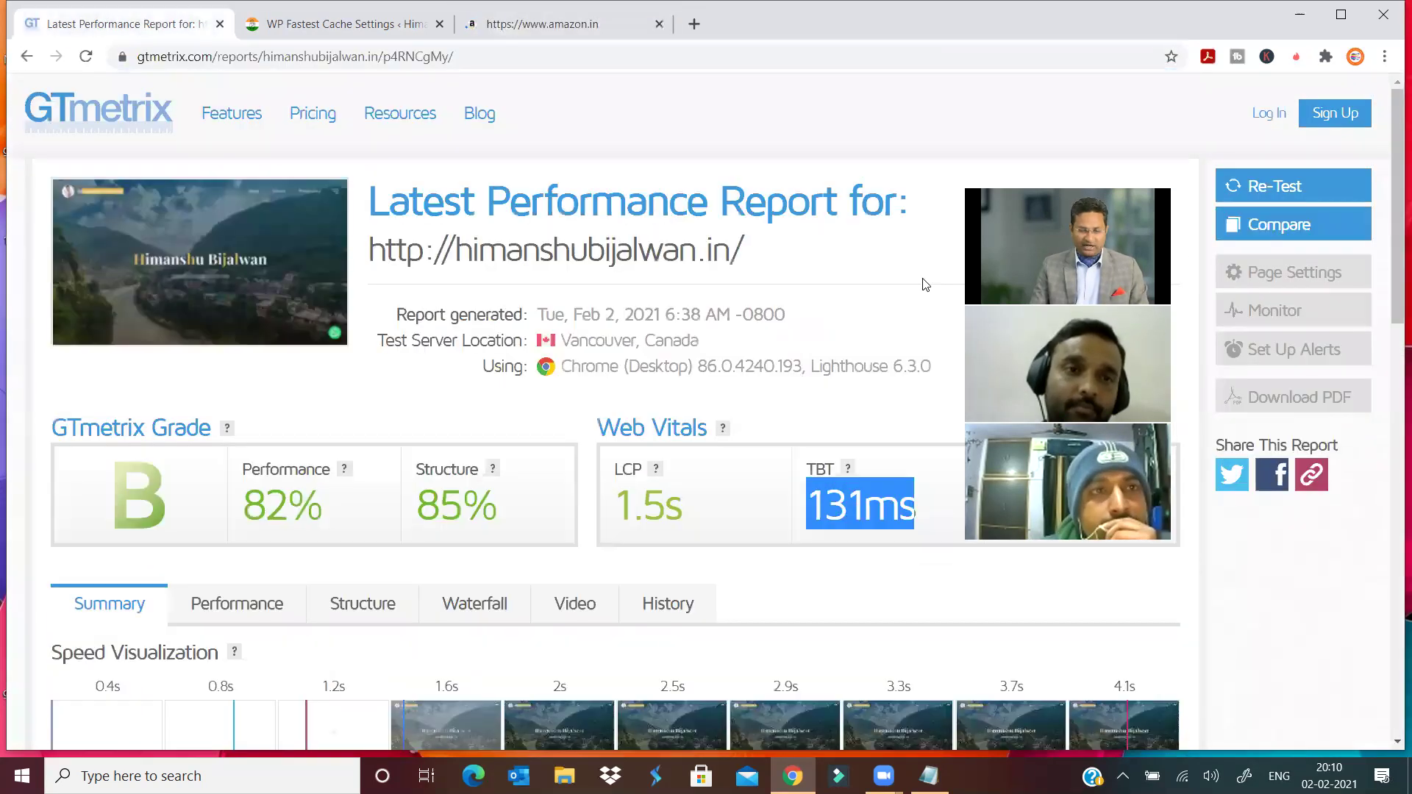
{"action": "left_click", "coordinate": [110, 116]}
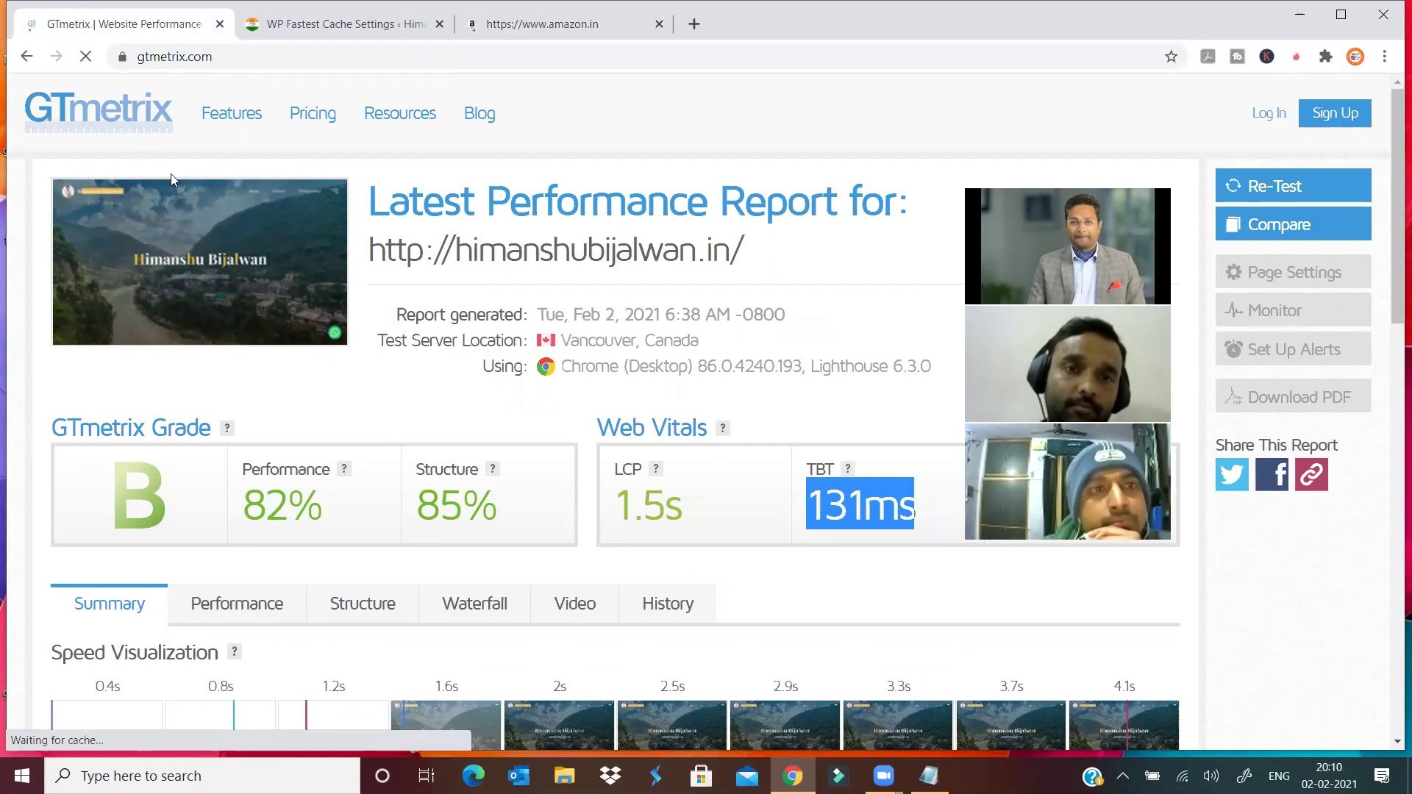
{"action": "left_click", "coordinate": [295, 559]}
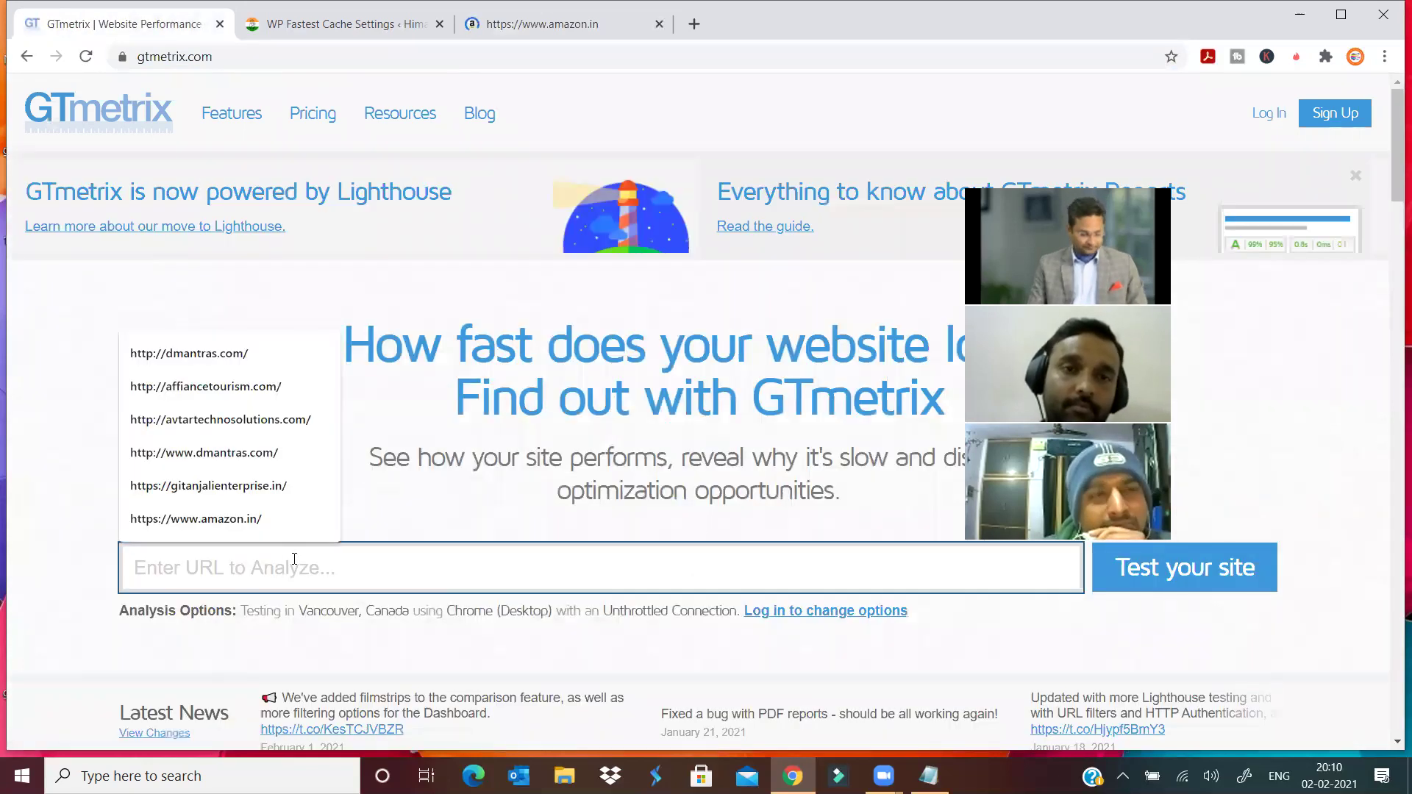
{"action": "type", "text": "http://amazon.in/"}
{"action": "left_click", "coordinate": [1193, 575]}
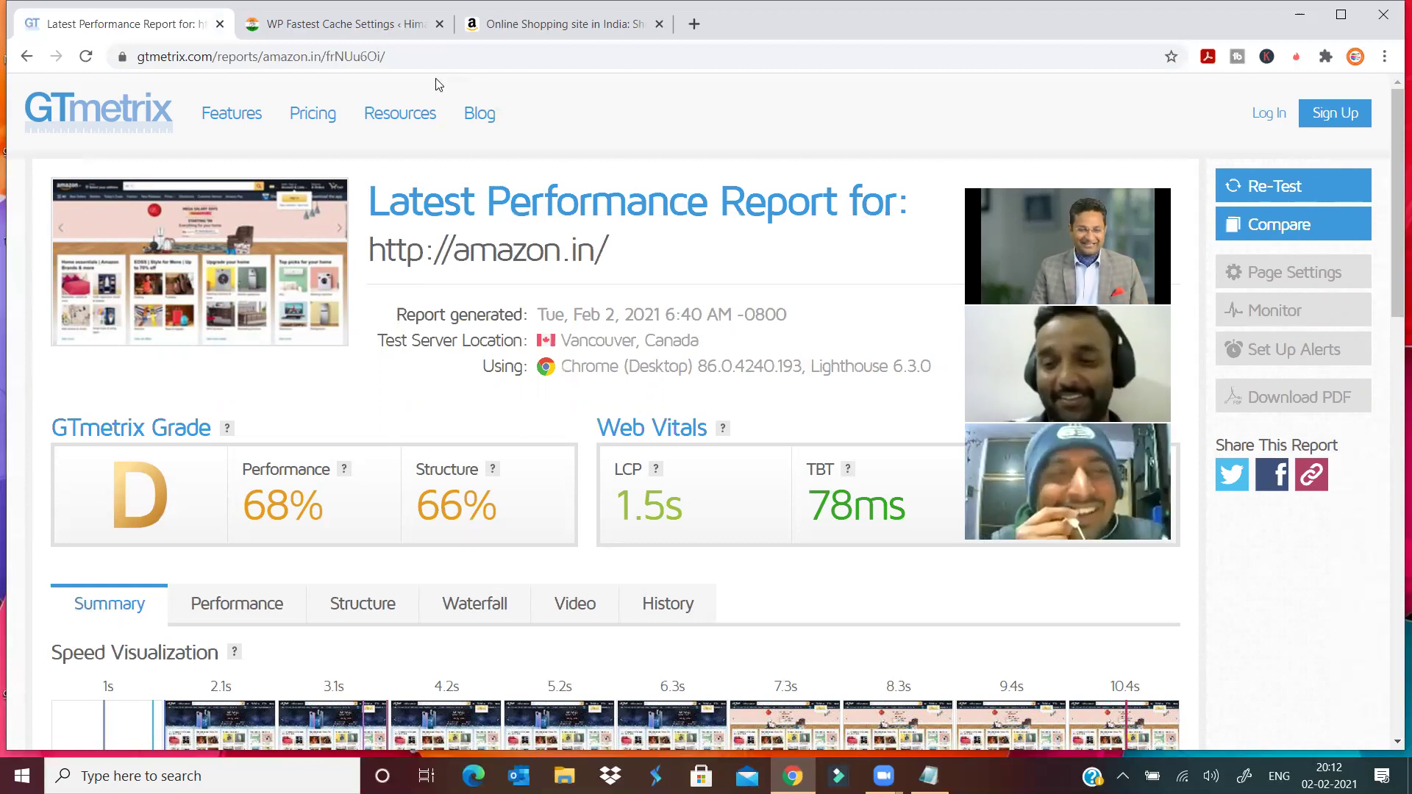
- Search Google for "seo optimizer" in a new browser tab and open the SEOptimer website
{"action": "left_click", "coordinate": [694, 24]}
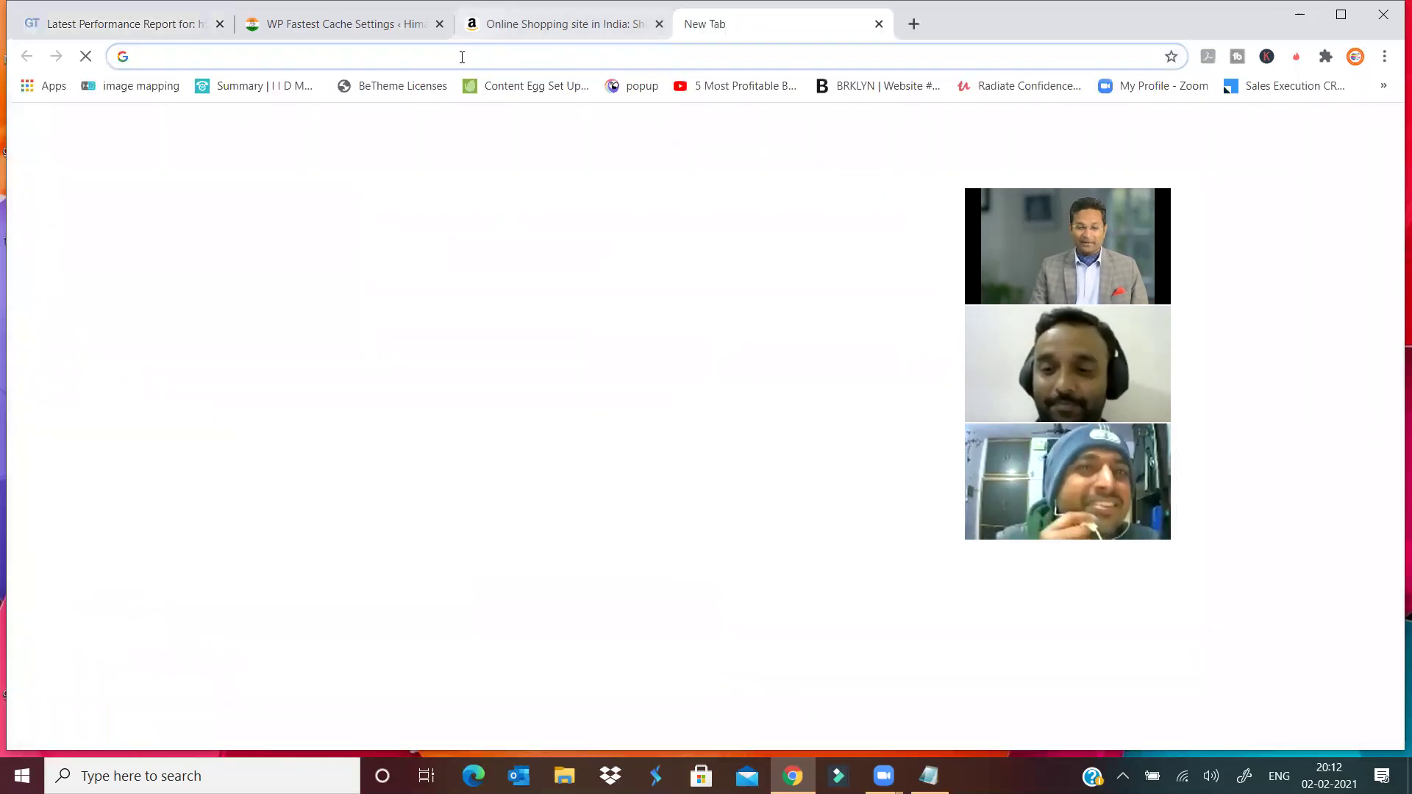
{"action": "left_click", "coordinate": [461, 56]}
{"action": "type", "text": "seo"}
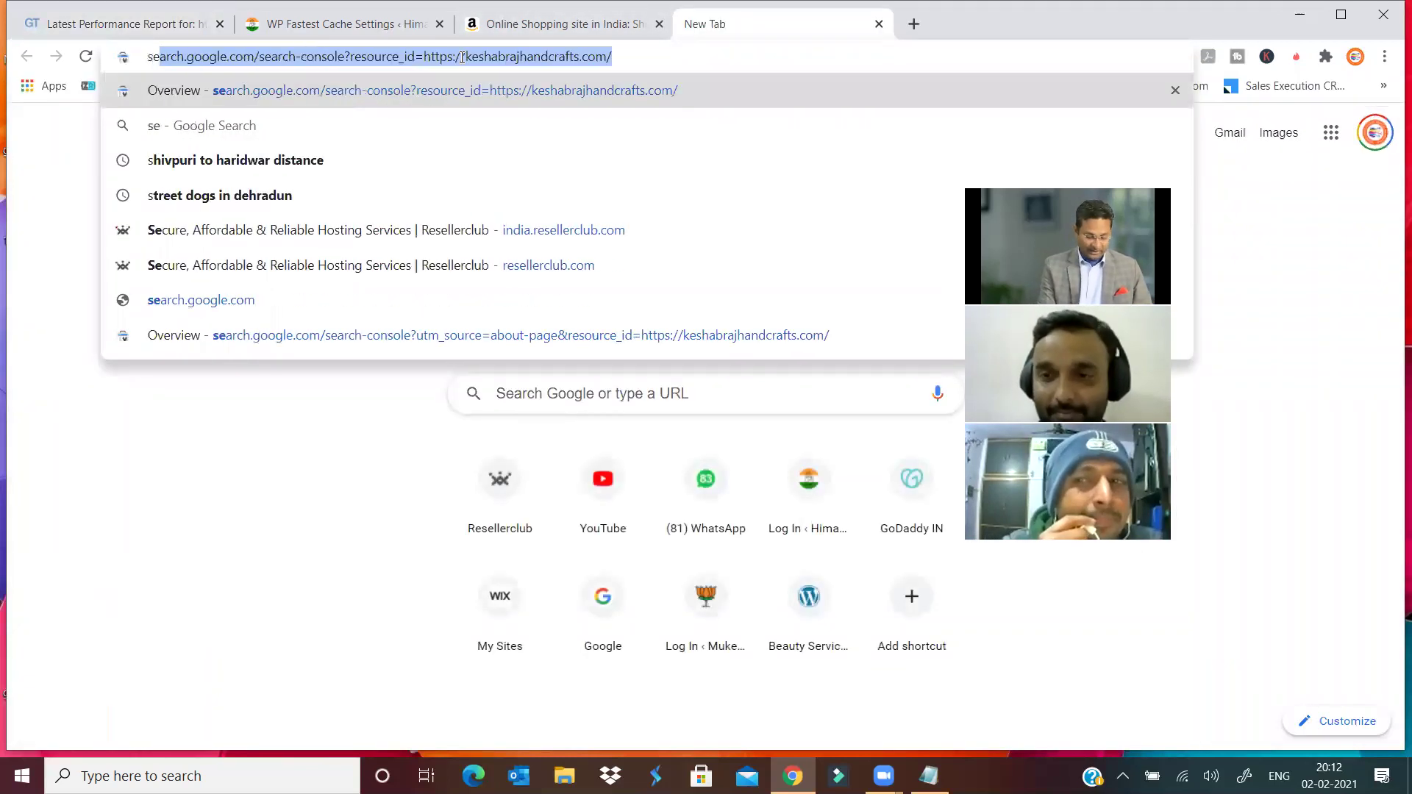
{"action": "key", "text": "Down"}
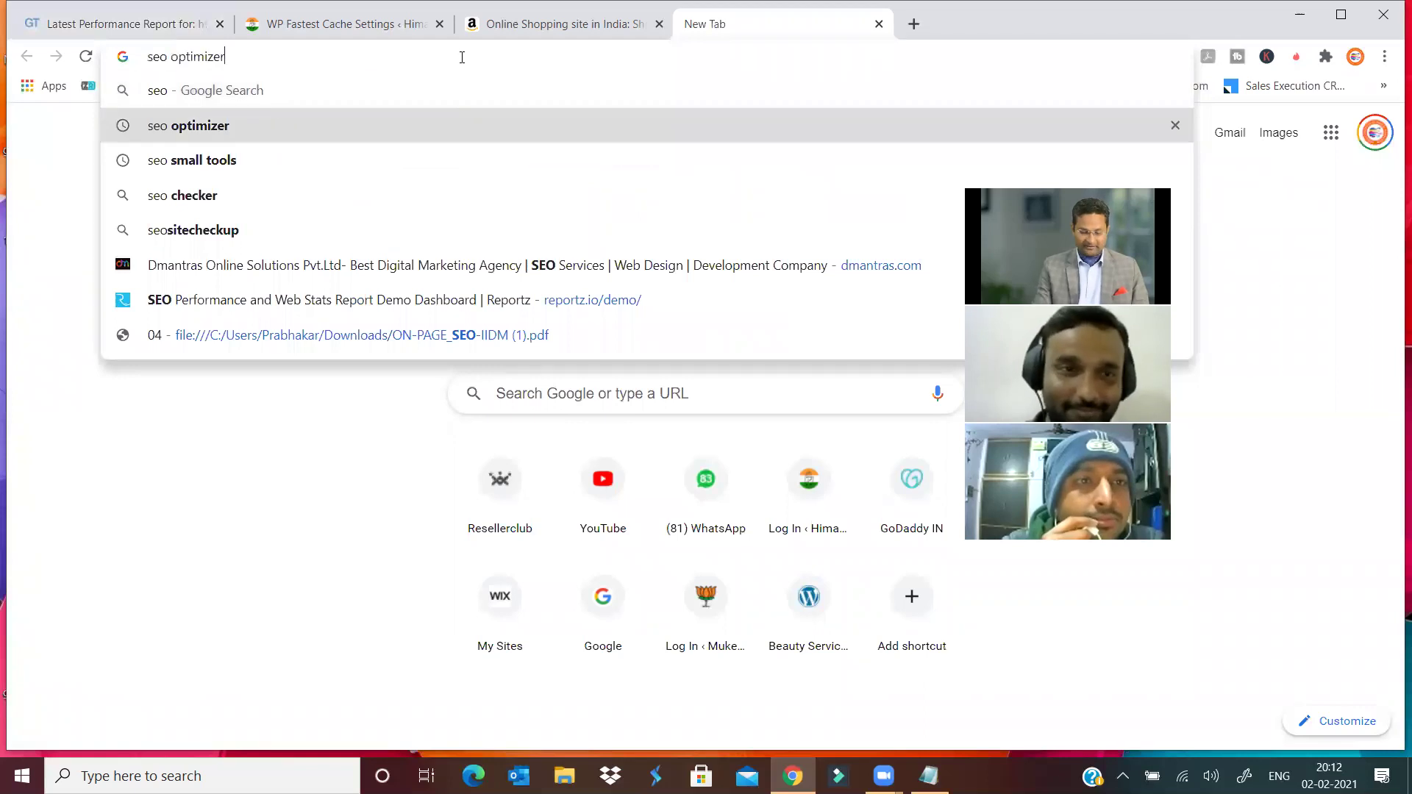
{"action": "key", "text": "Return"}
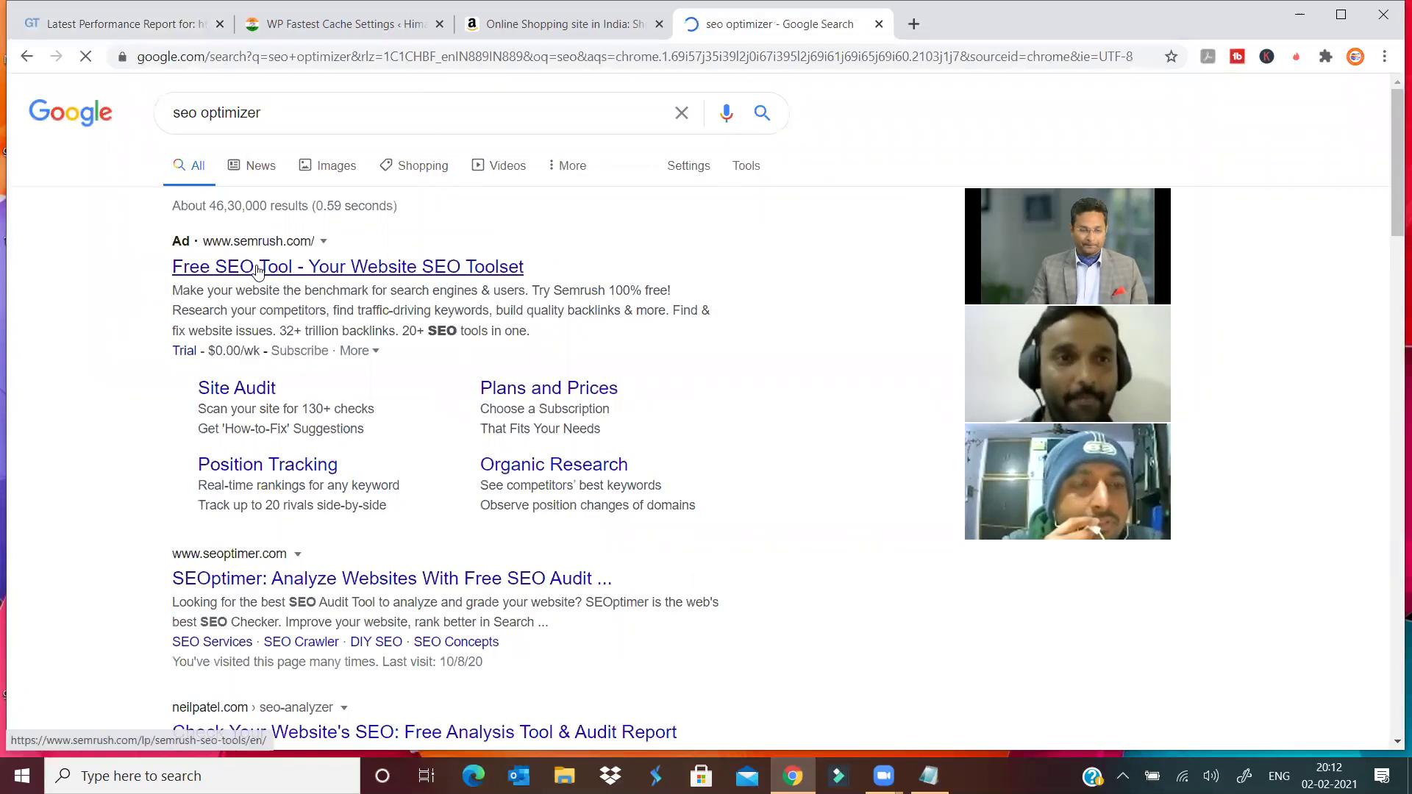
{"action": "left_click", "coordinate": [286, 586]}
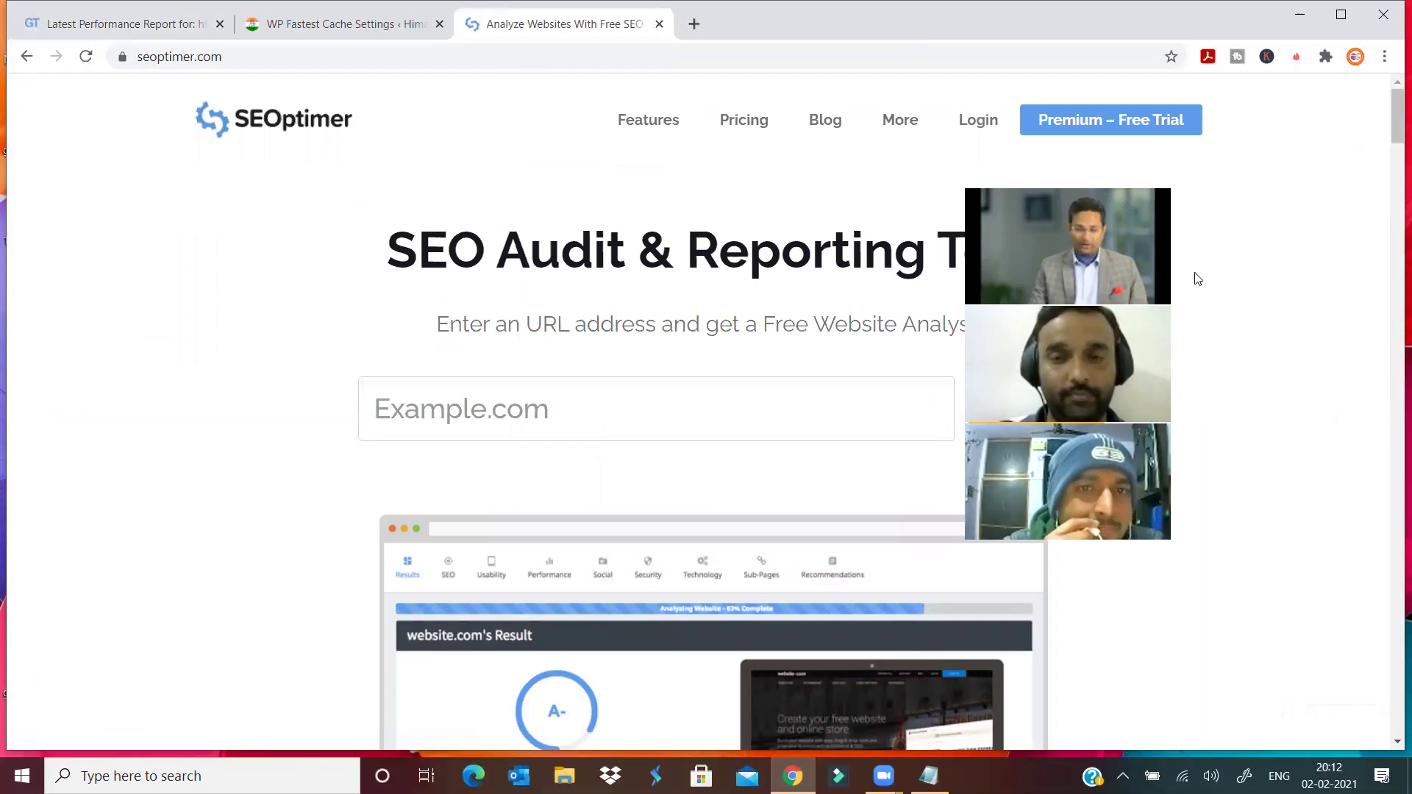
- Copy the WordPress site's domain from its admin page address and run a SEOptimer audit on it
{"action": "left_click", "coordinate": [125, 25]}
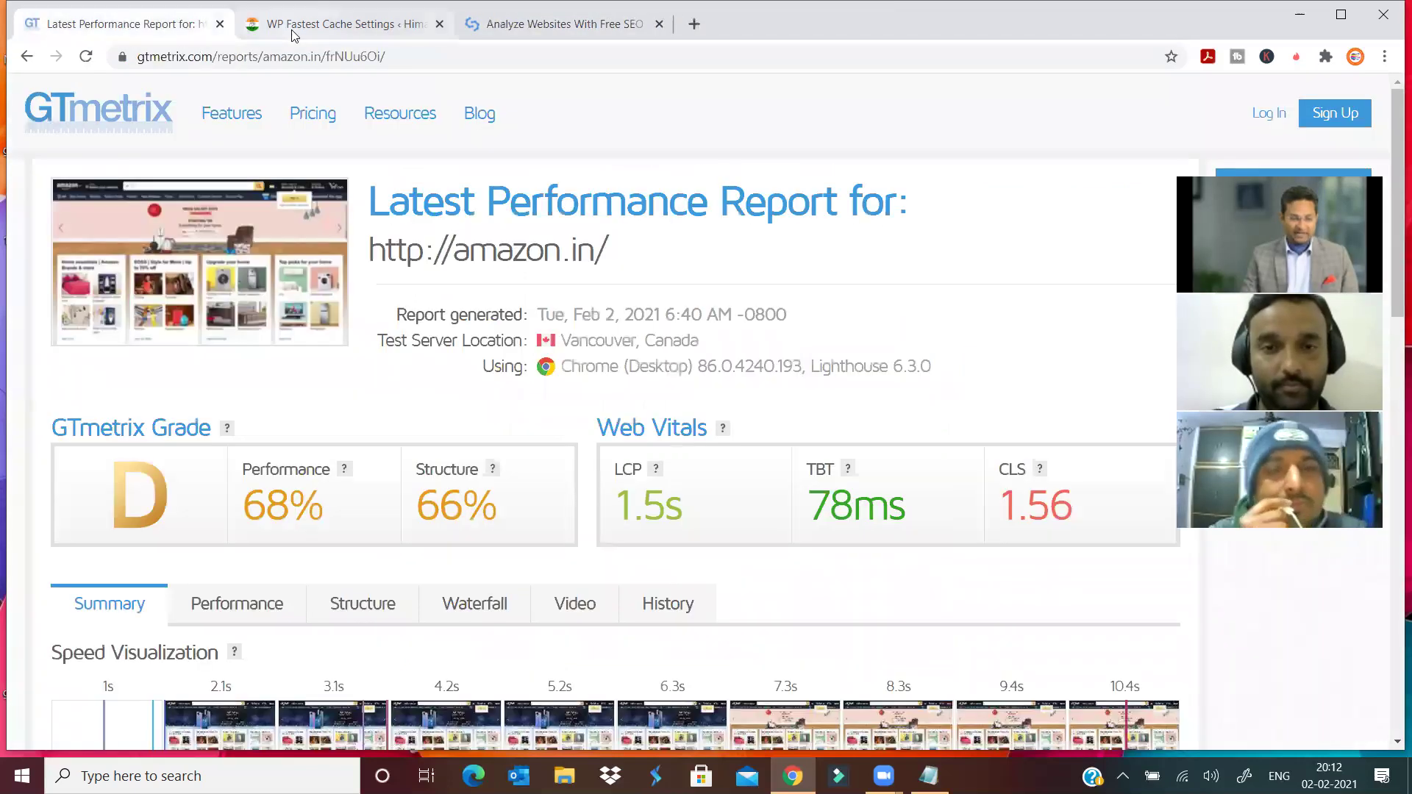
{"action": "left_click", "coordinate": [346, 24]}
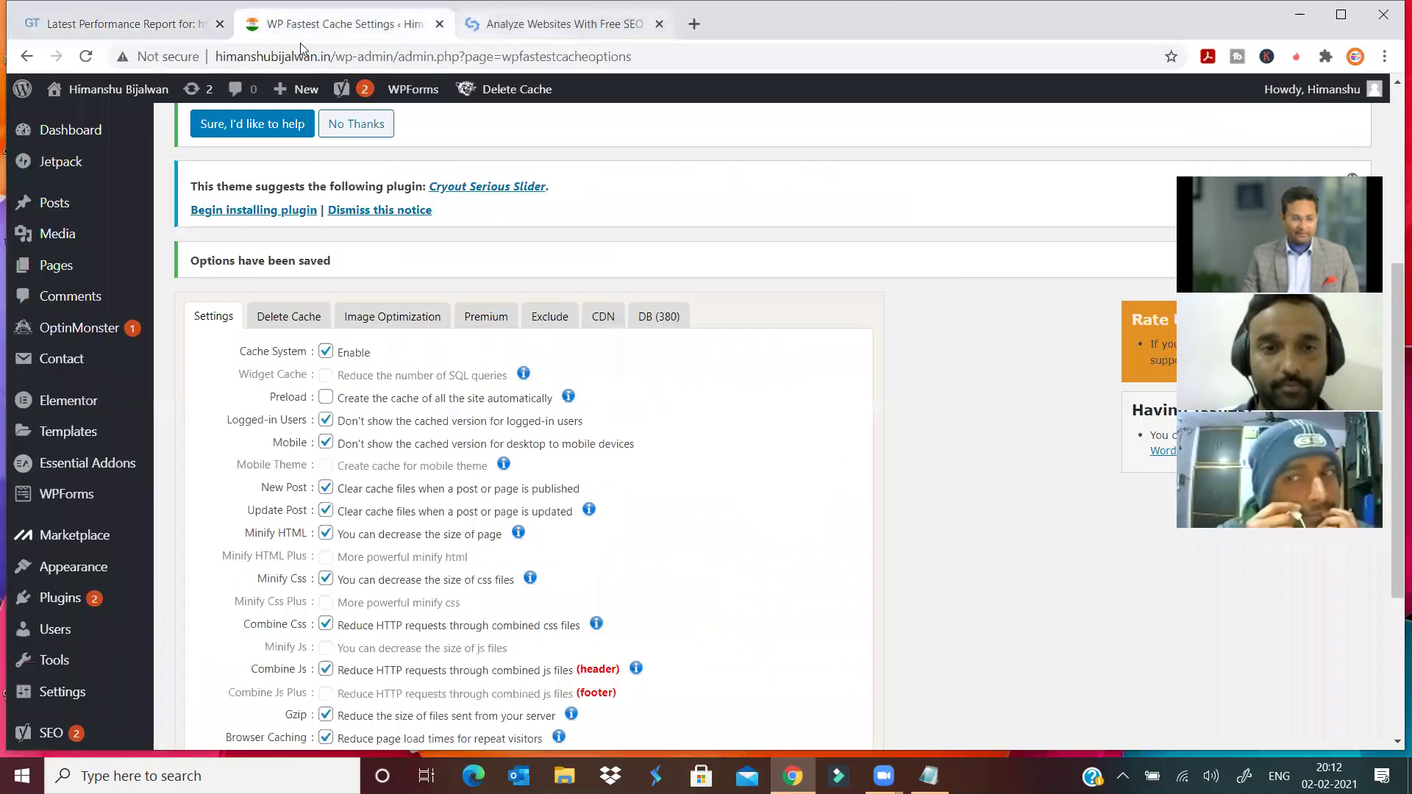
{"action": "double_click", "coordinate": [210, 58]}
{"action": "key", "text": "ctrl+c"}
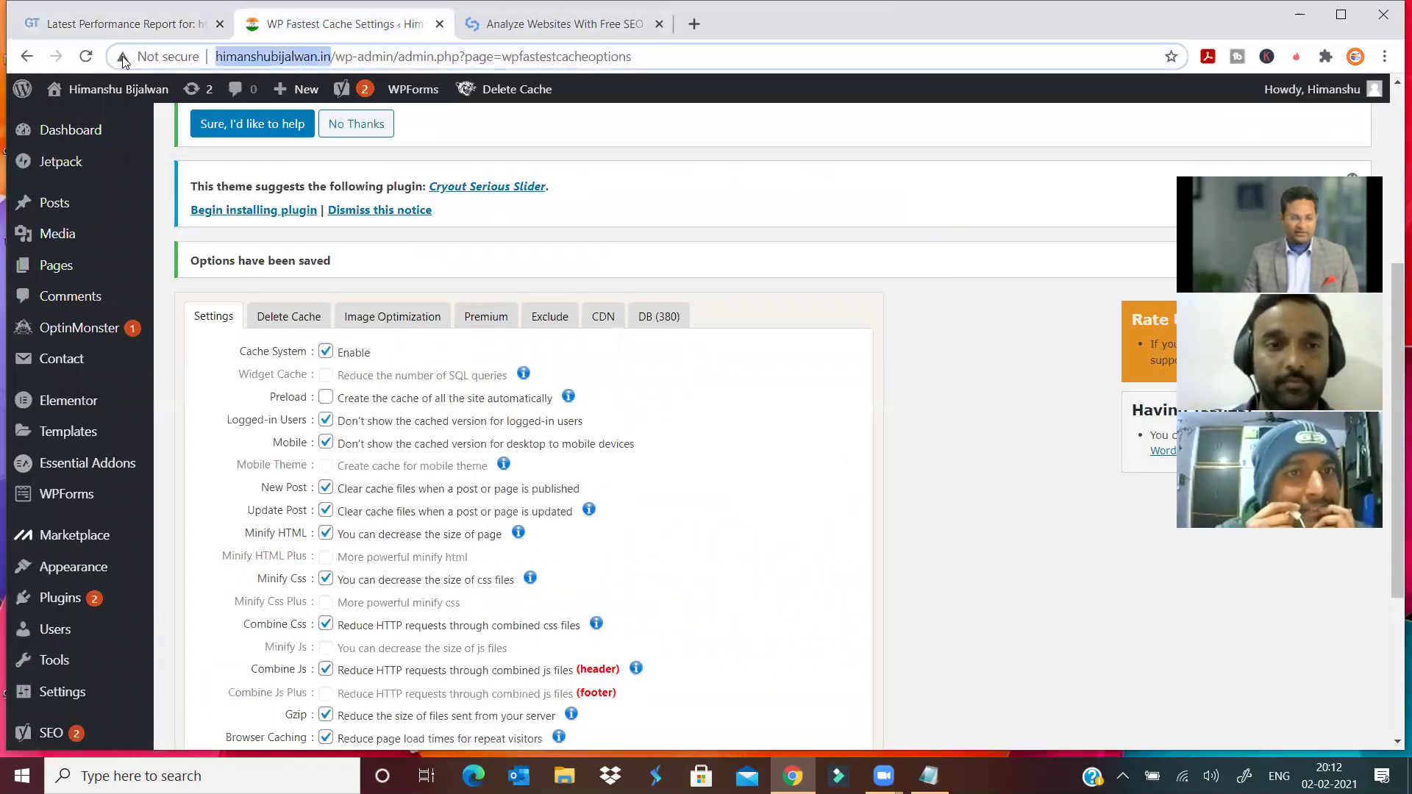
{"action": "left_click", "coordinate": [541, 24]}
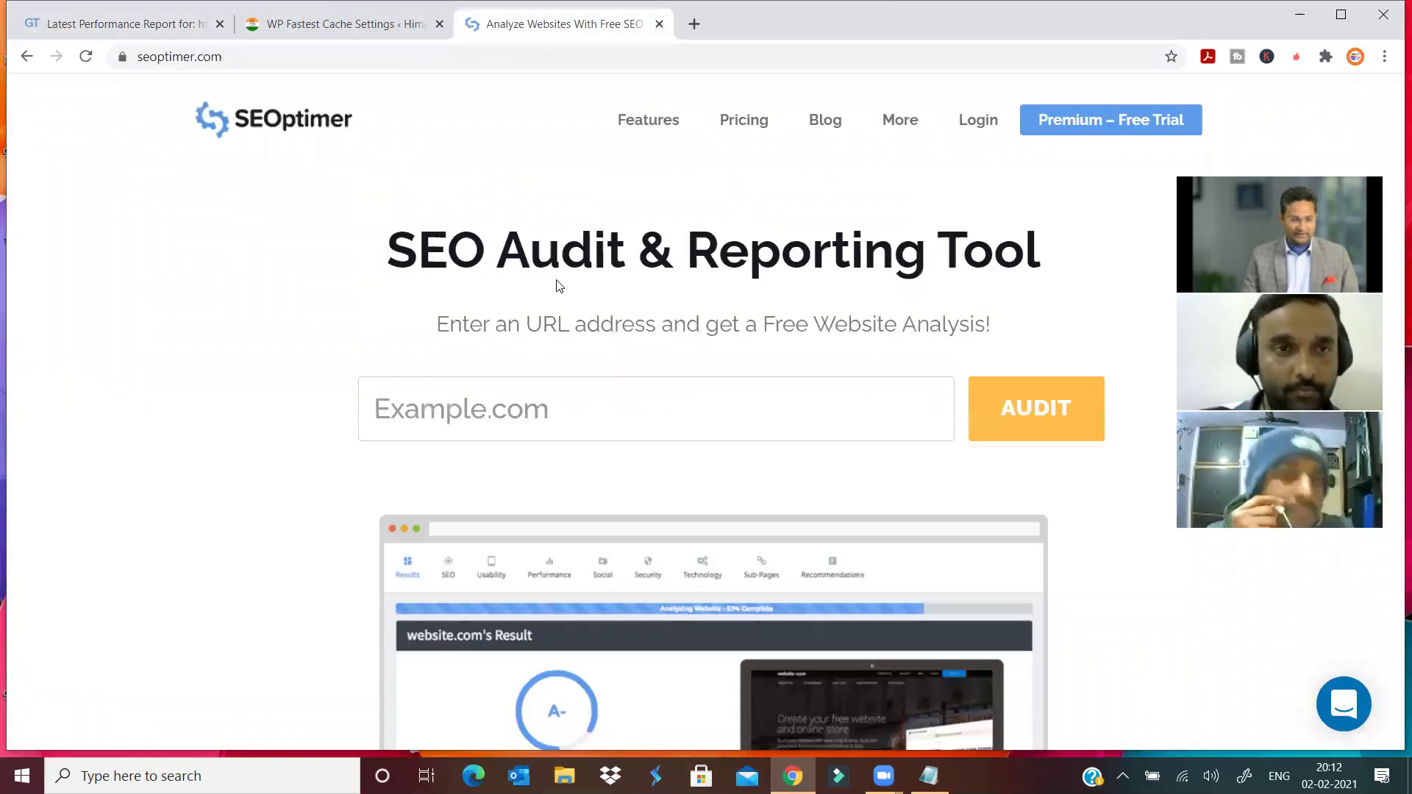
{"action": "left_click", "coordinate": [602, 414]}
{"action": "key", "text": "ctrl+v"}
{"action": "left_click", "coordinate": [1089, 417]}
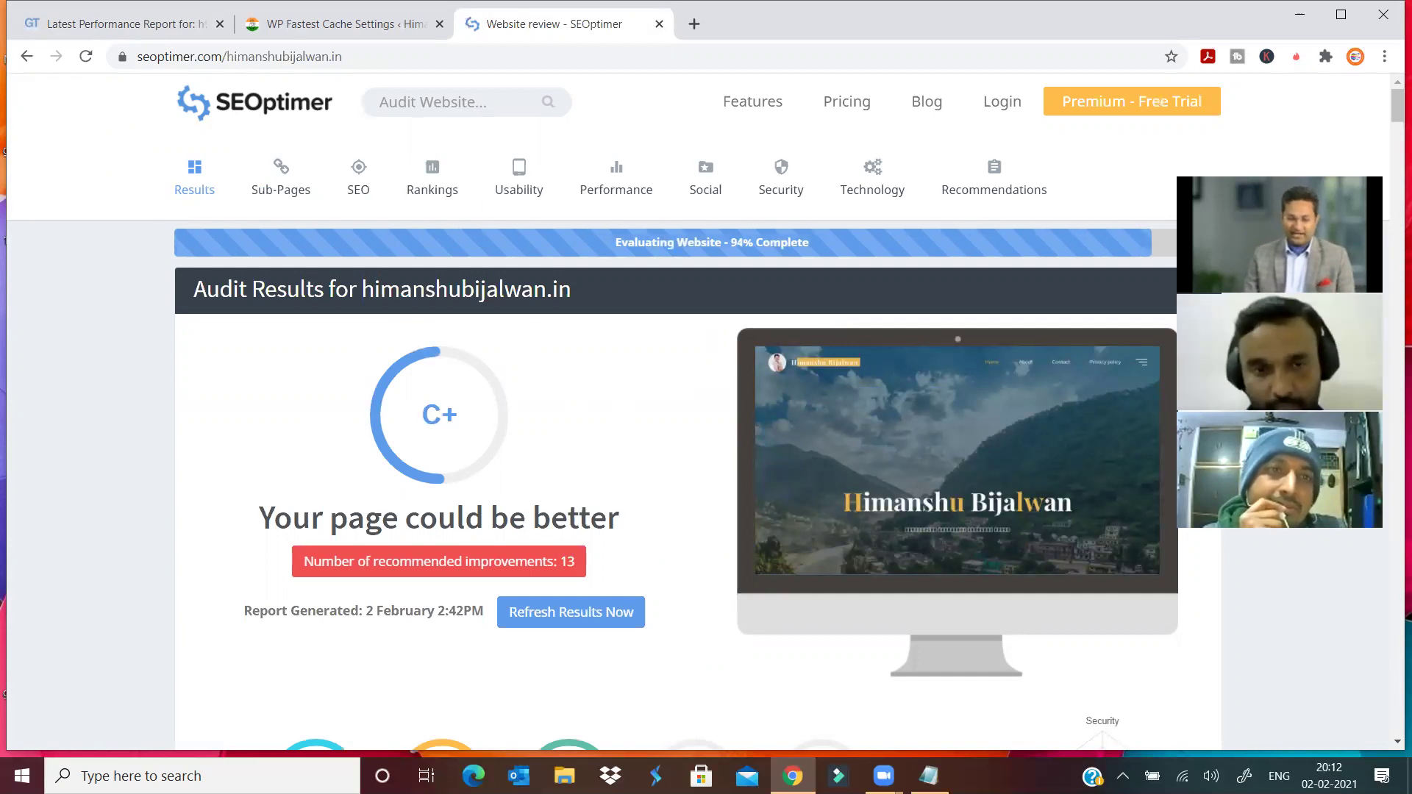
- Review the audit's overall grade and the SEO, usability, performance, social and security scores
{"action": "left_click_drag", "start_coordinate": [1179, 288], "coordinate": [1196, 241]}
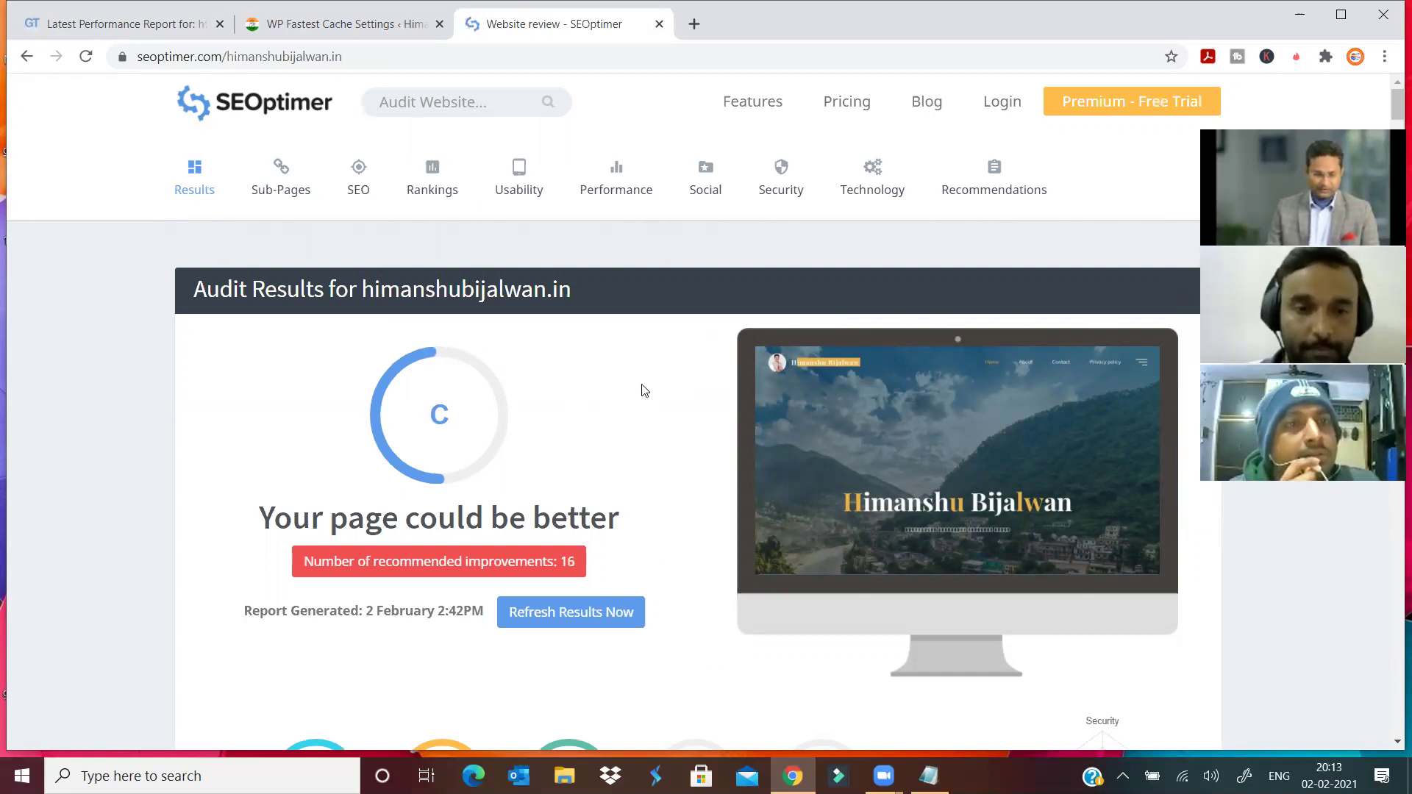
{"action": "scroll", "coordinate": [645, 390], "scroll_direction": "down", "scroll_amount": 3}
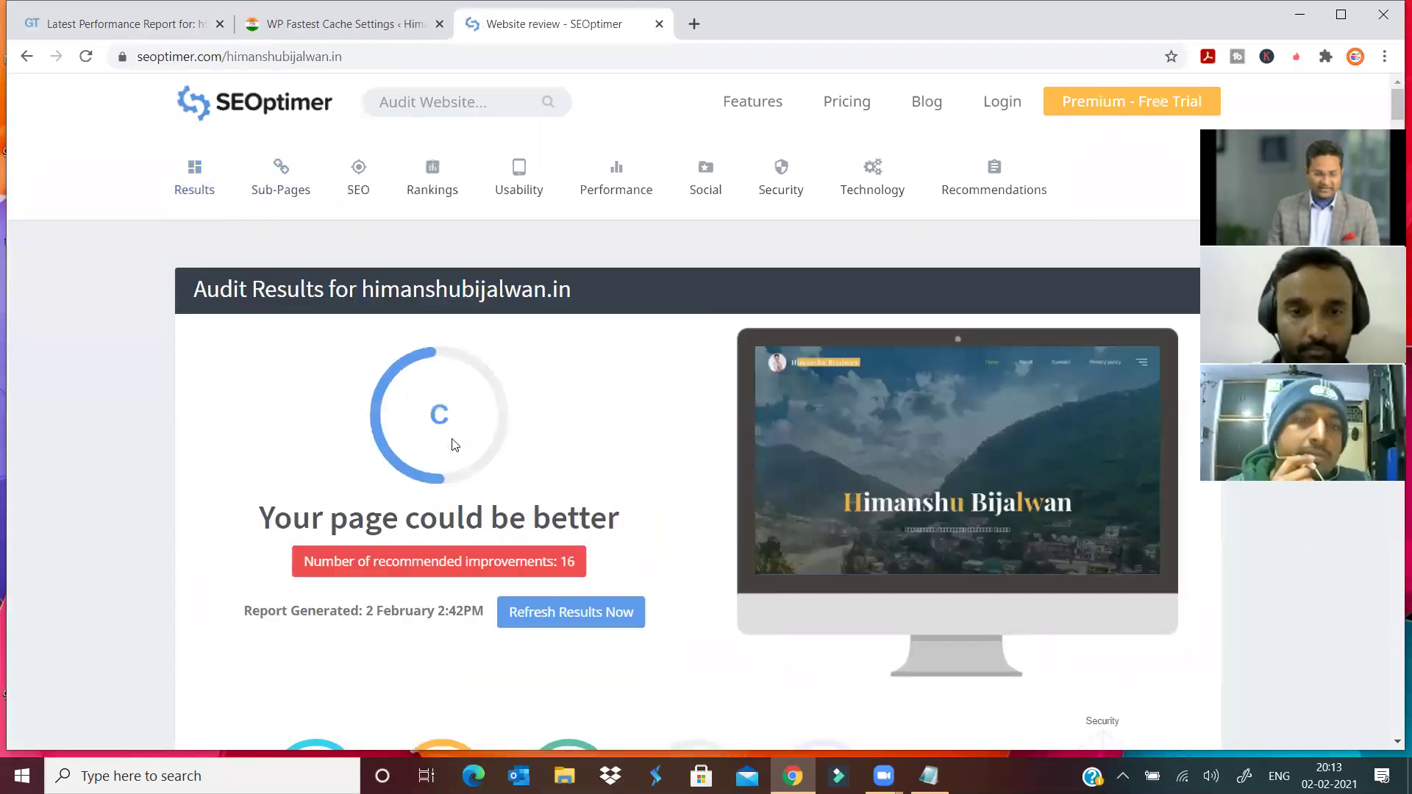
{"action": "scroll", "coordinate": [321, 462], "scroll_direction": "down", "scroll_amount": 5}
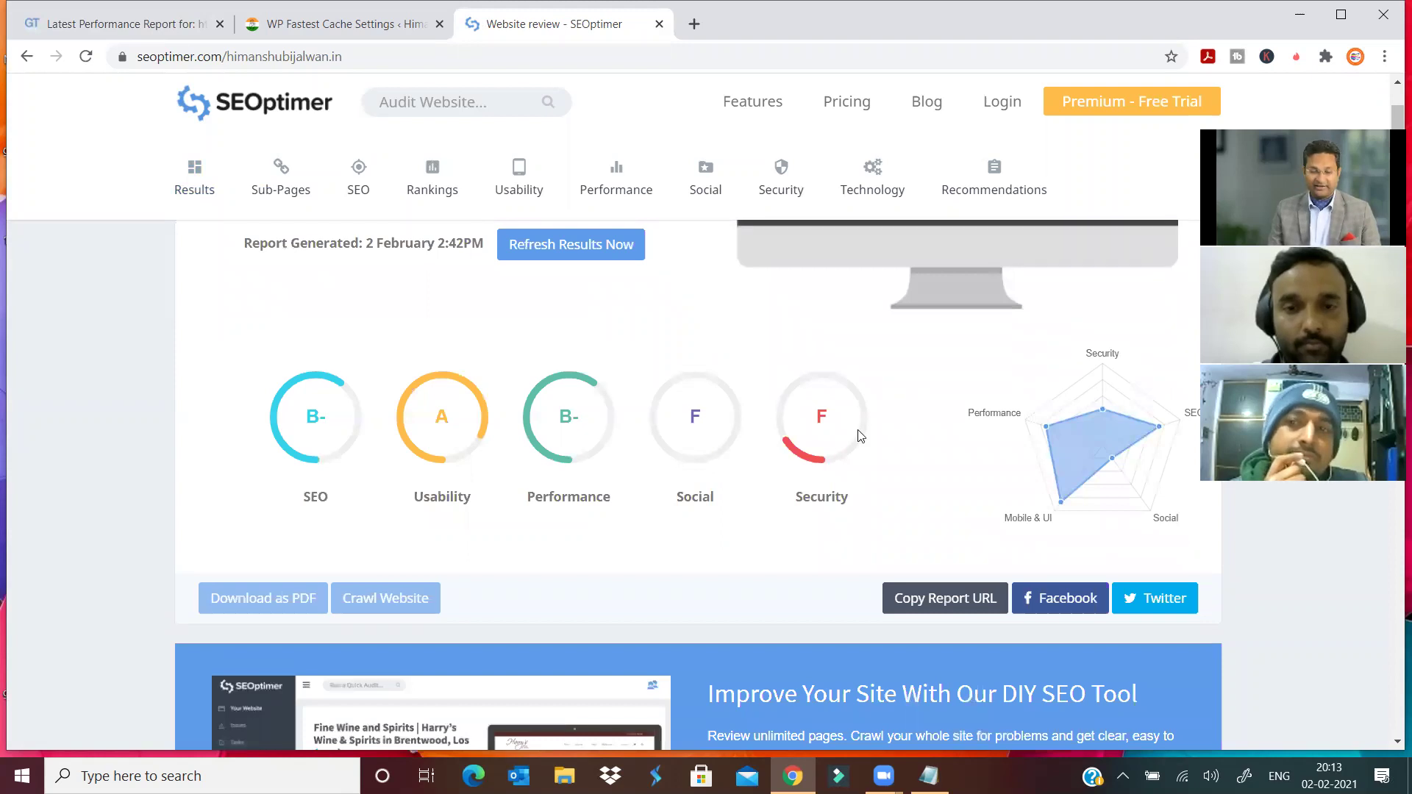
{"action": "scroll", "coordinate": [725, 489], "scroll_direction": "down", "scroll_amount": 8}
{"action": "scroll", "coordinate": [493, 538], "scroll_direction": "down", "scroll_amount": 8}
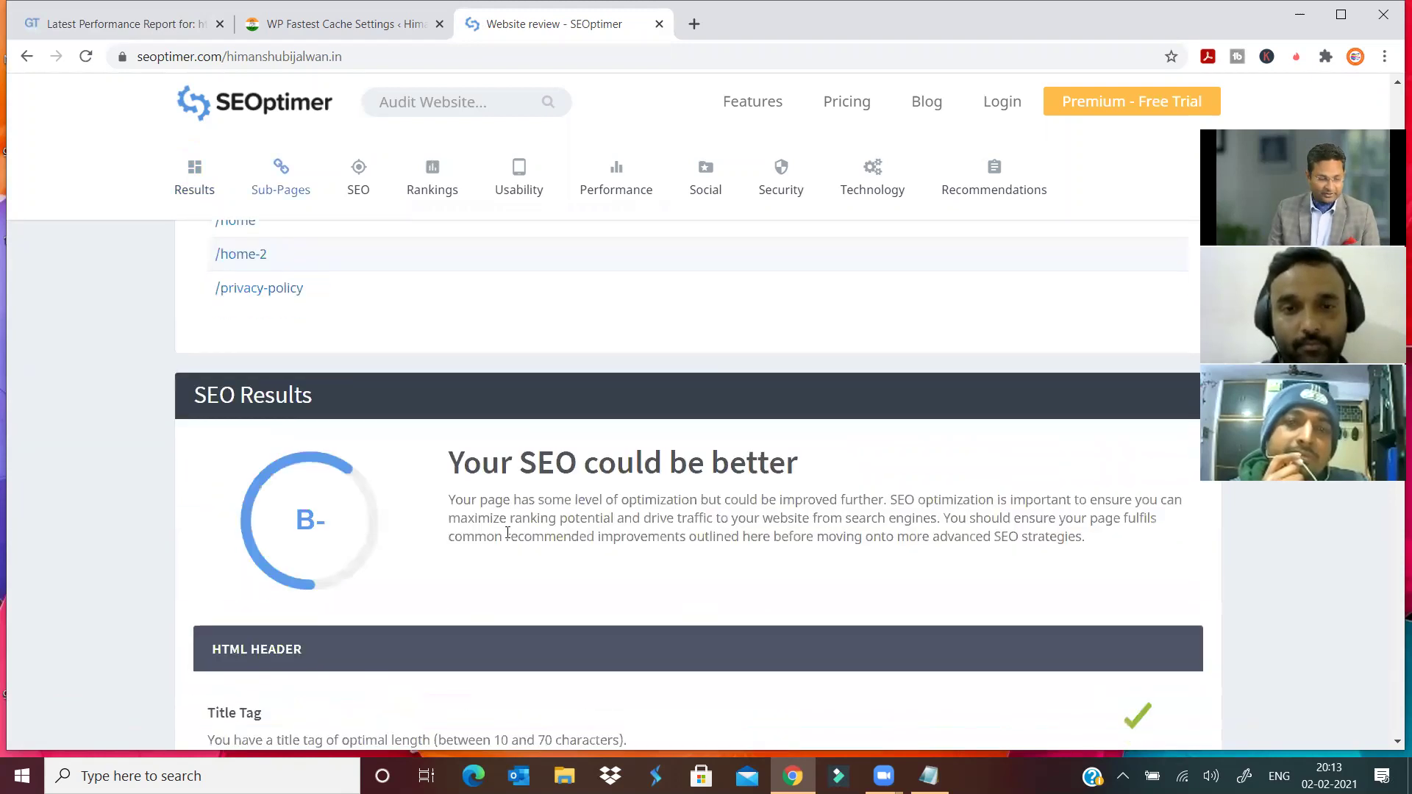
- Examine the SEO results for the title tag, meta description tag and H1 to H6 header tag frequencies, highlighting the relevant entries
{"action": "scroll", "coordinate": [441, 508], "scroll_direction": "up", "scroll_amount": 3}
{"action": "scroll", "coordinate": [441, 493], "scroll_direction": "down", "scroll_amount": 4}
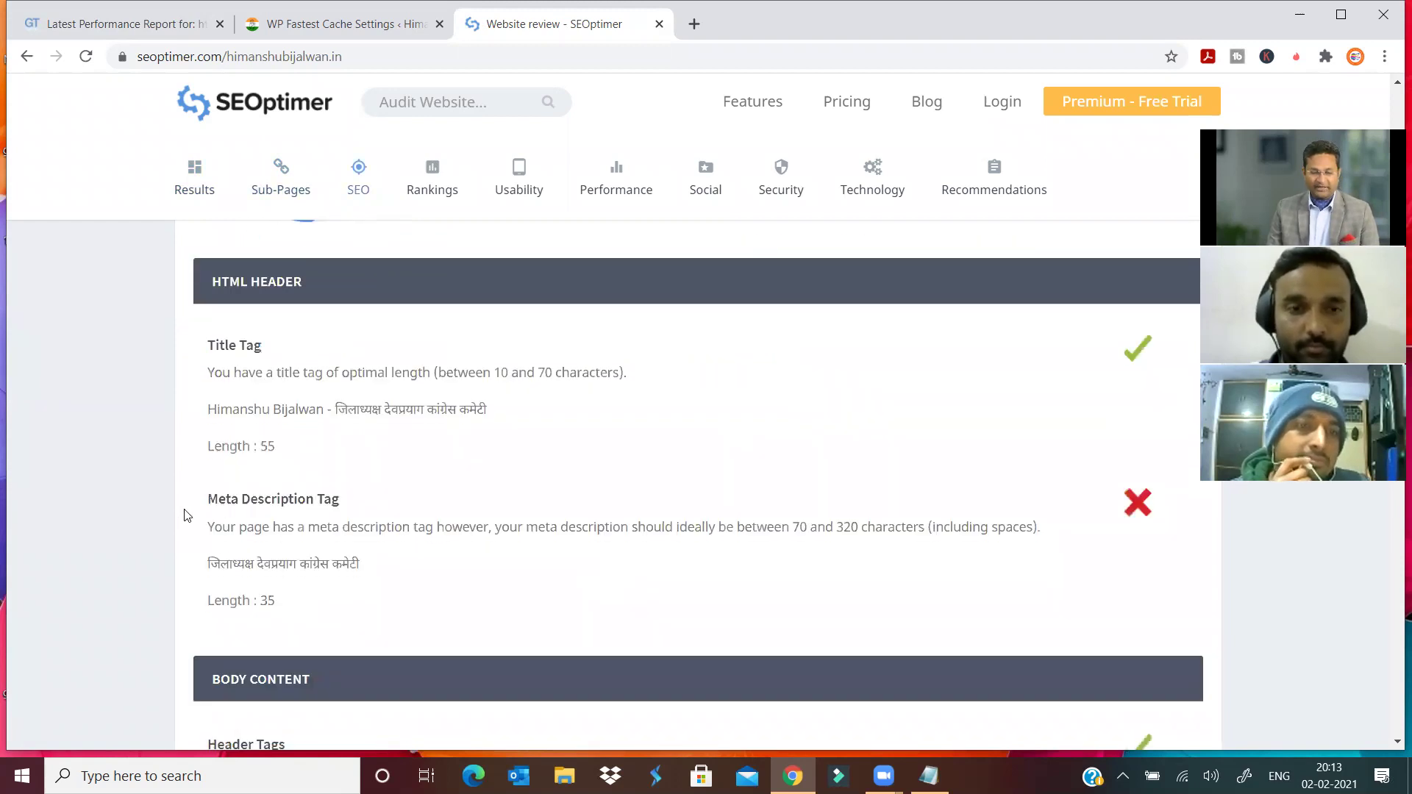
{"action": "left_click_drag", "start_coordinate": [207, 501], "coordinate": [445, 512]}
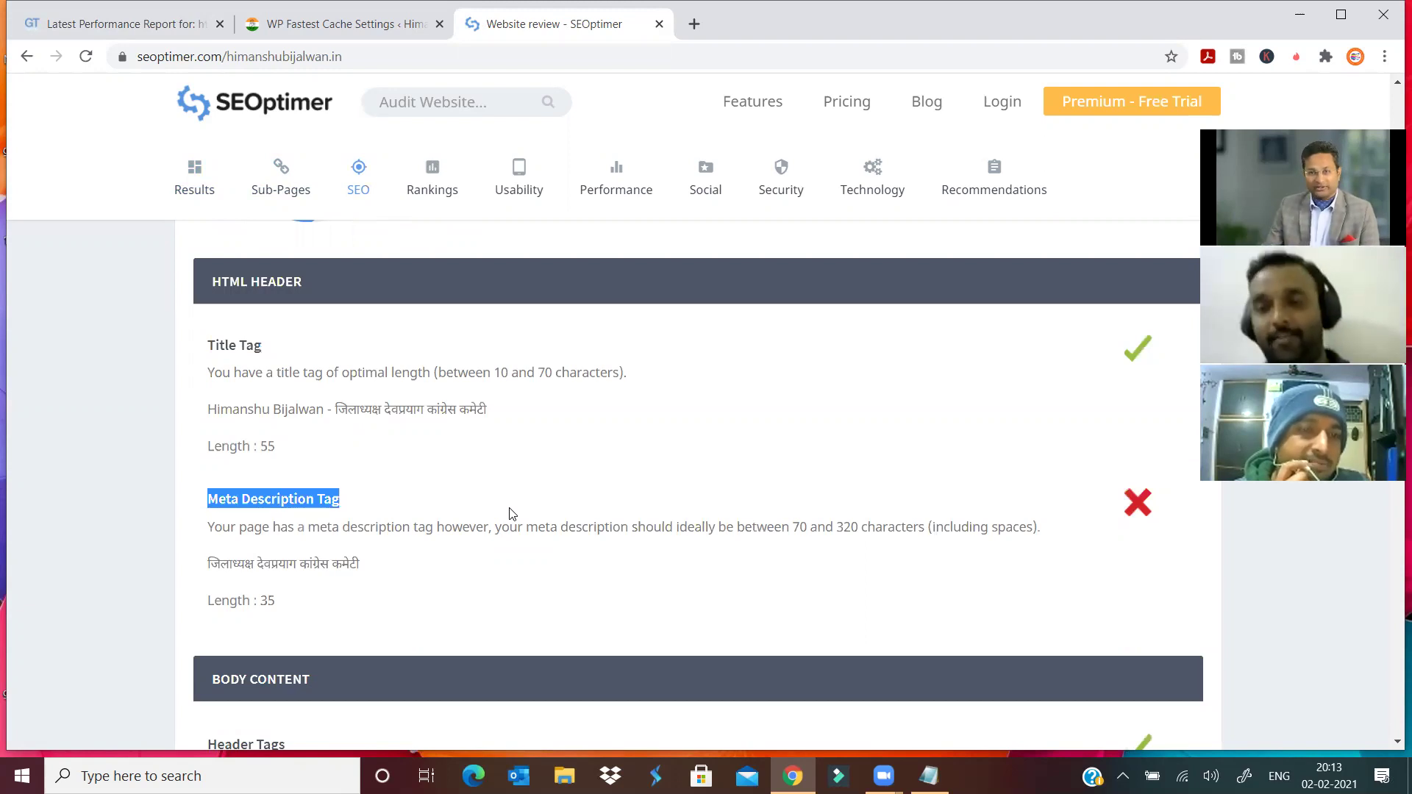
{"action": "scroll", "coordinate": [511, 512], "scroll_direction": "down", "scroll_amount": 5}
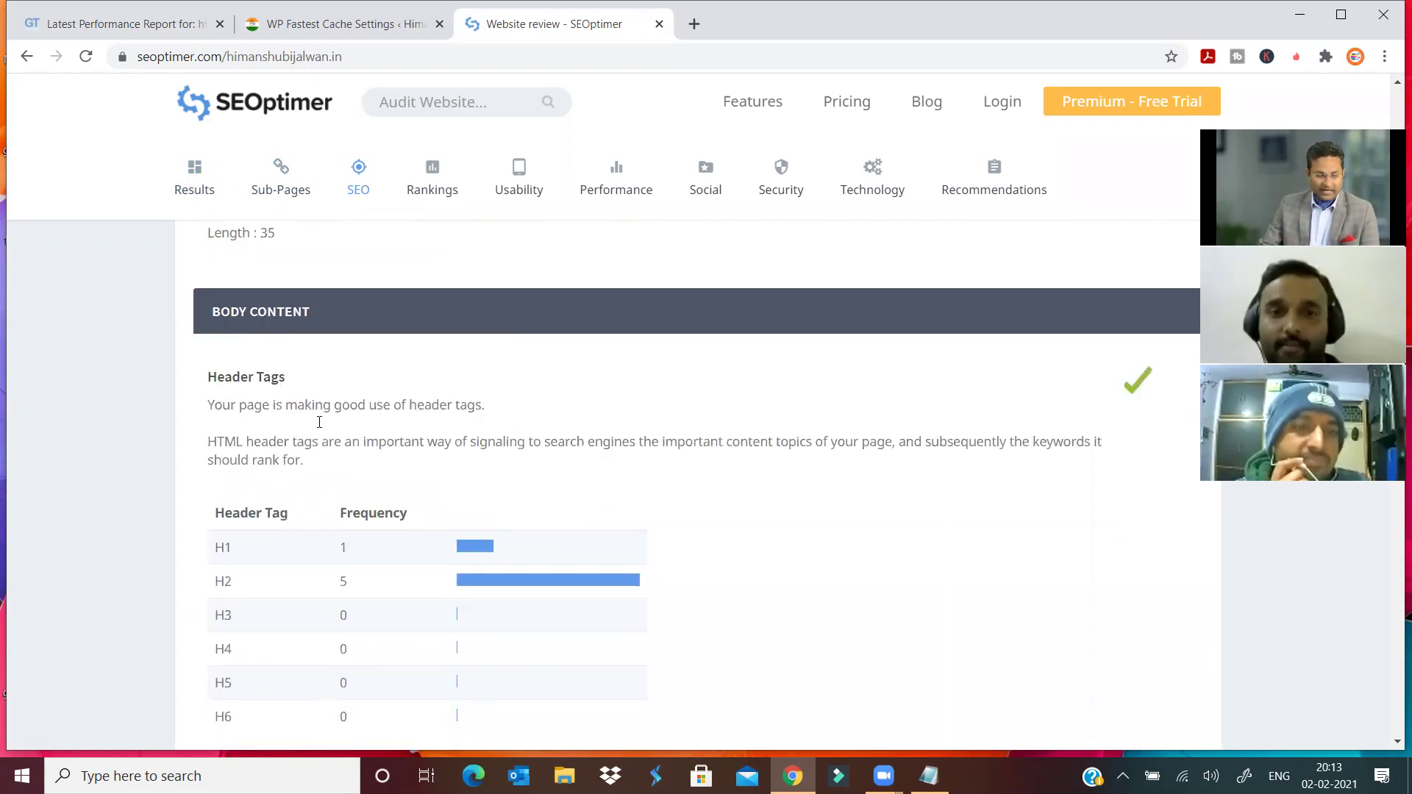
{"action": "left_click_drag", "start_coordinate": [212, 547], "coordinate": [405, 557]}
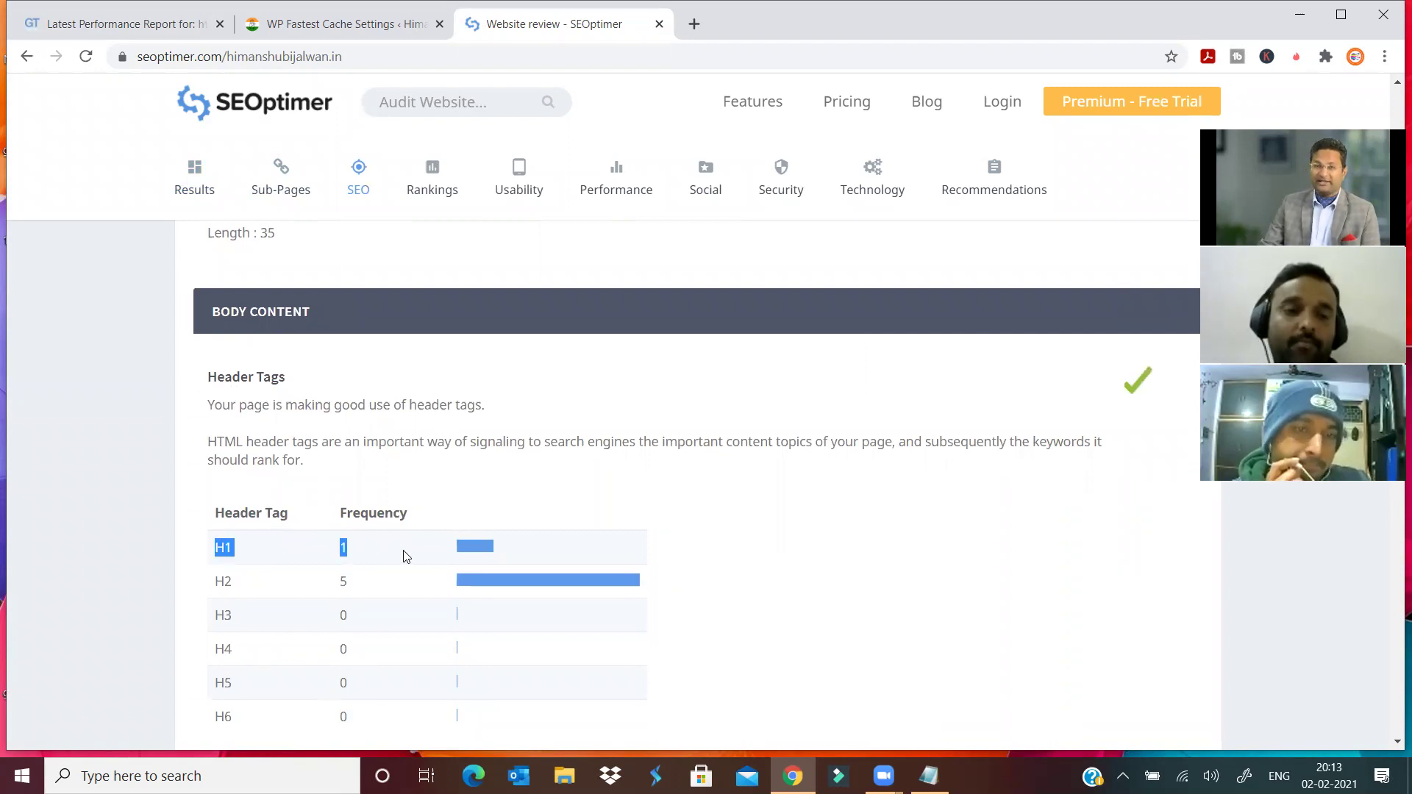
{"action": "scroll", "coordinate": [403, 557], "scroll_direction": "down", "scroll_amount": 3}
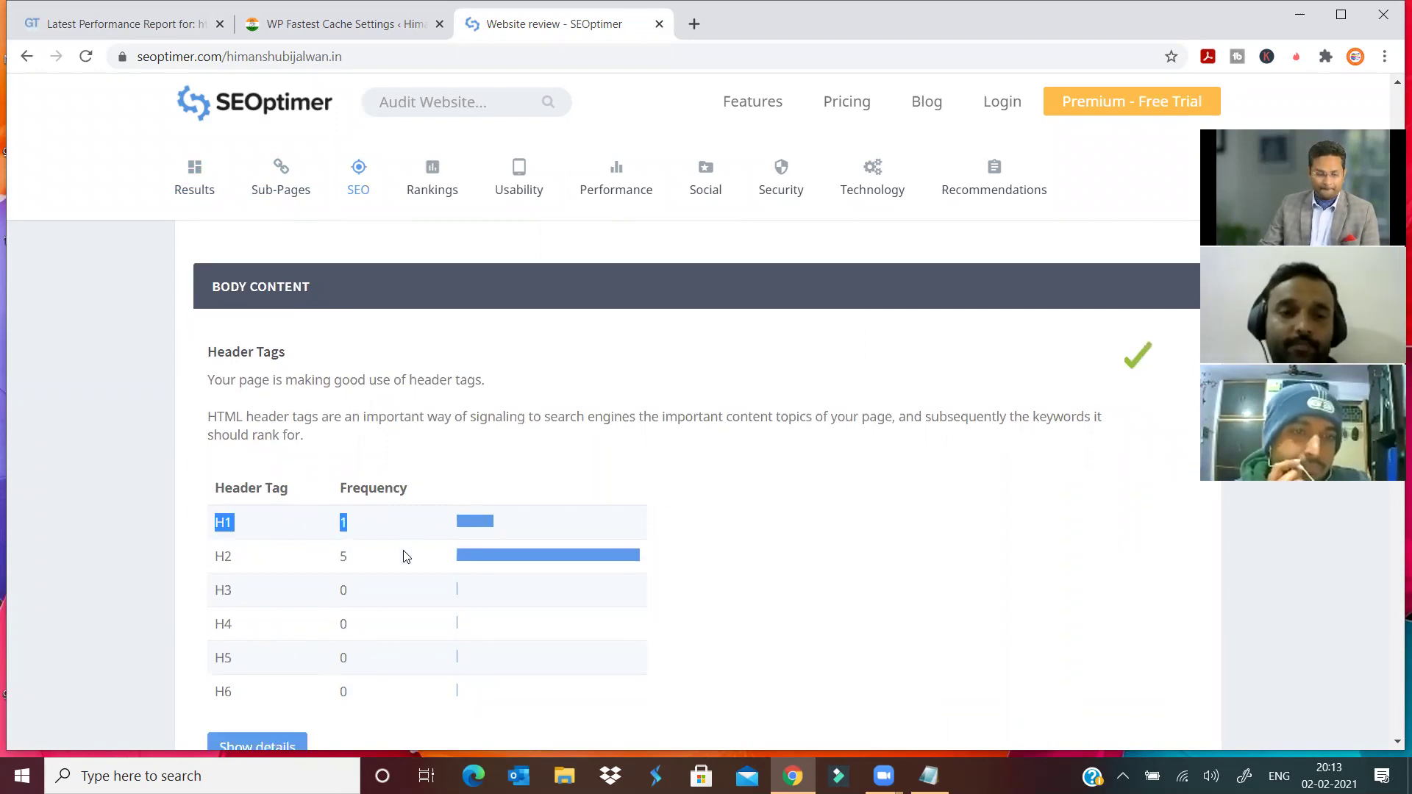
{"action": "left_click_drag", "start_coordinate": [211, 403], "coordinate": [466, 508]}
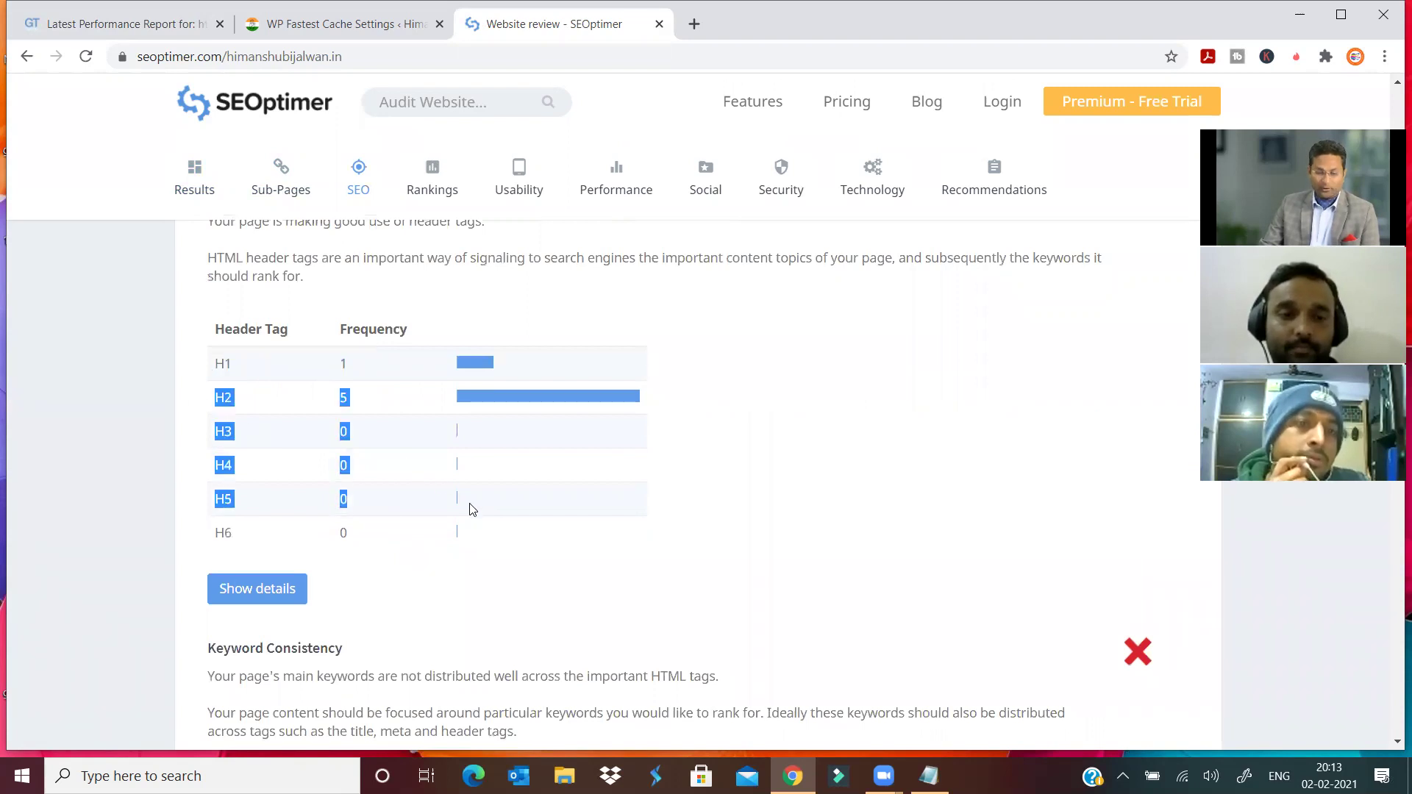
{"action": "left_click", "coordinate": [557, 513]}
{"action": "scroll", "coordinate": [557, 513], "scroll_direction": "down", "scroll_amount": 4}
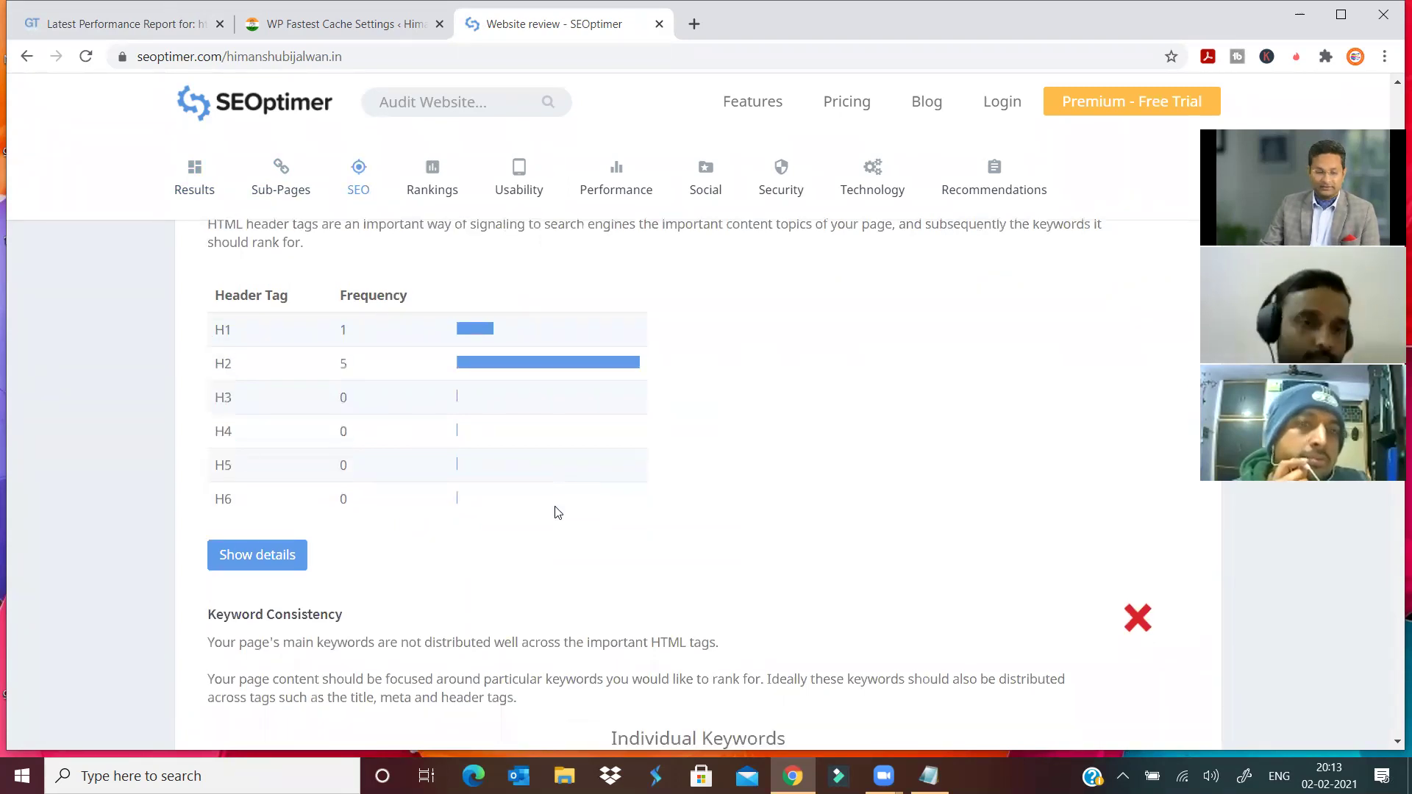
- Examine the keyword consistency results, highlighting the individual keywords and continuing to the phrases table
{"action": "scroll", "coordinate": [427, 435], "scroll_direction": "down", "scroll_amount": 3}
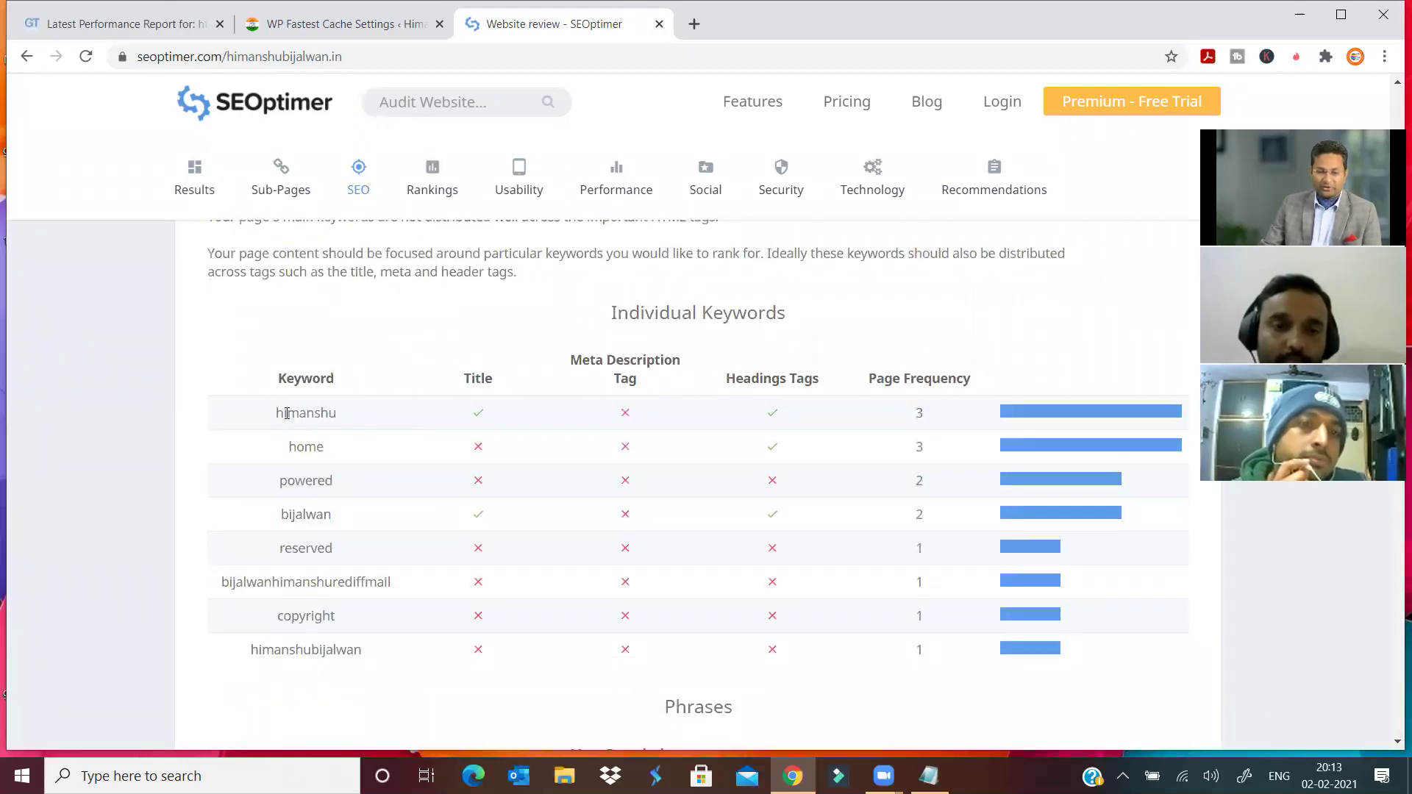
{"action": "left_click_drag", "start_coordinate": [271, 419], "coordinate": [371, 426]}
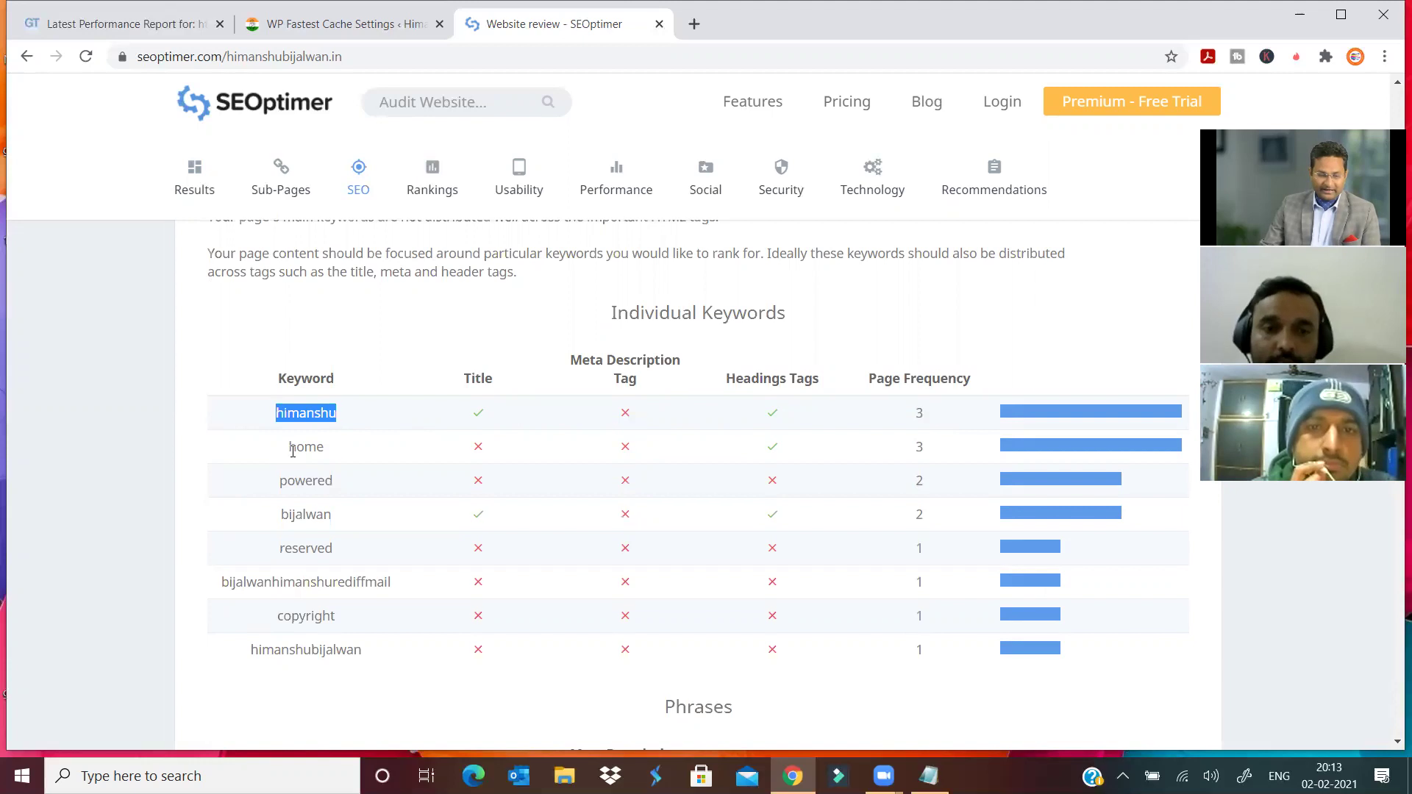
{"action": "left_click_drag", "start_coordinate": [289, 458], "coordinate": [412, 657]}
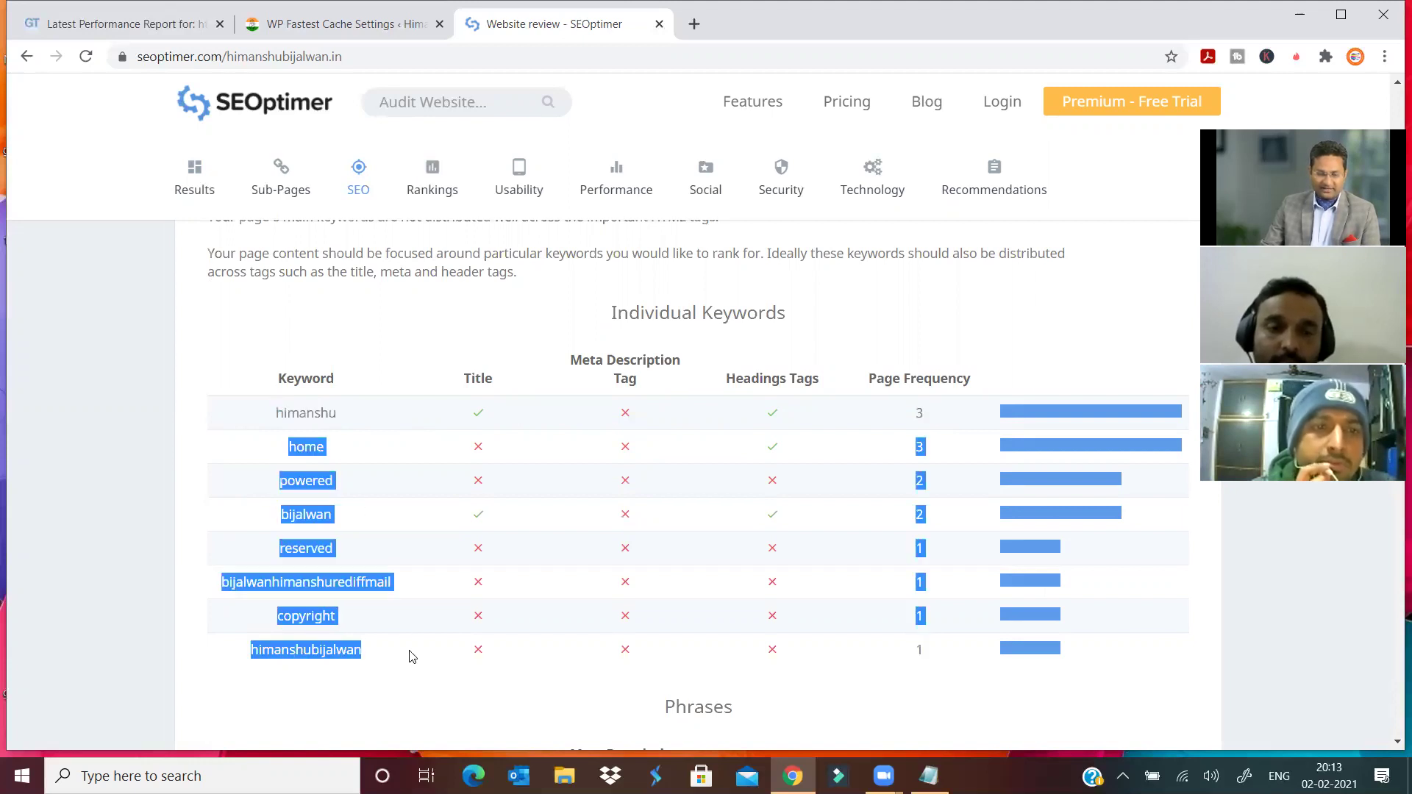
{"action": "left_click", "coordinate": [411, 657]}
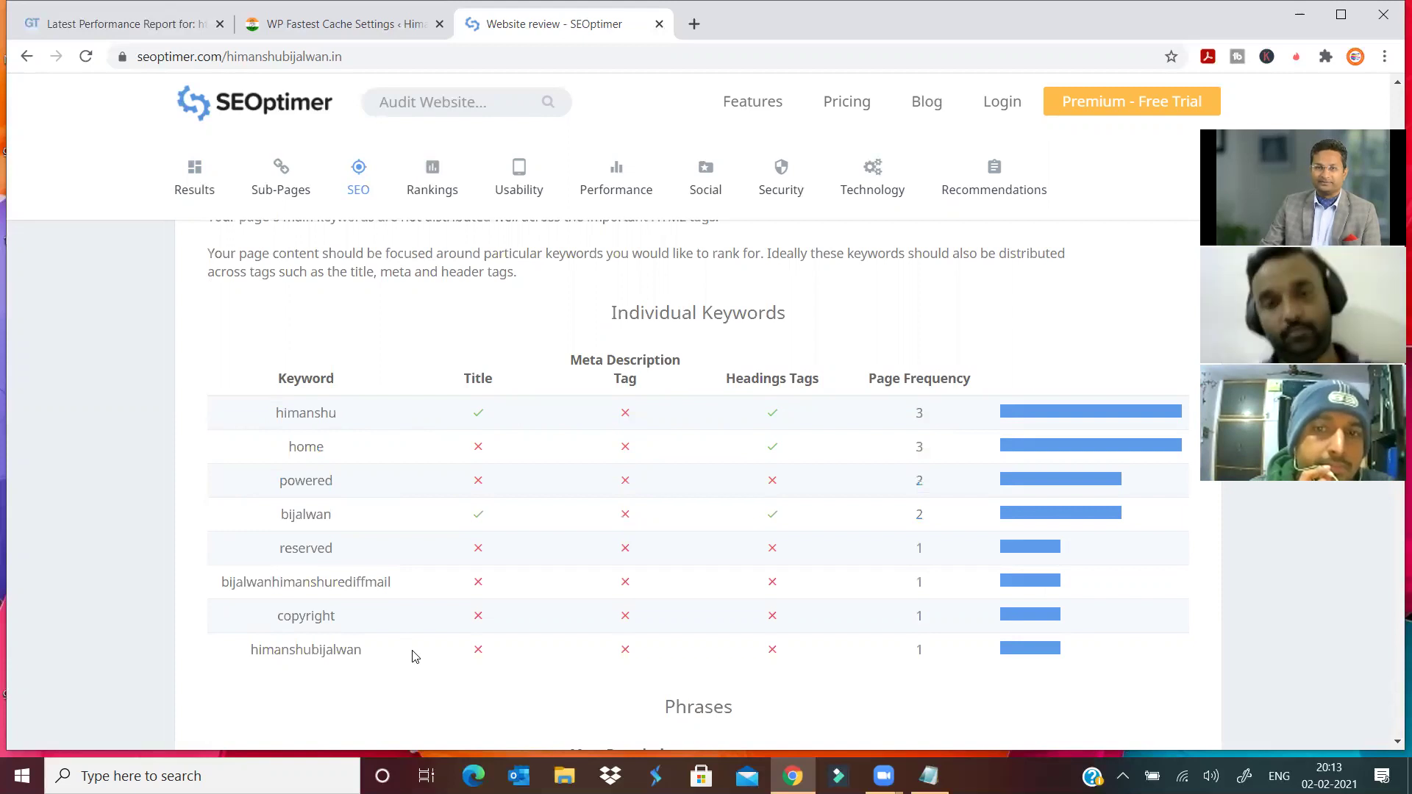
{"action": "scroll", "coordinate": [416, 657], "scroll_direction": "down", "scroll_amount": 6}
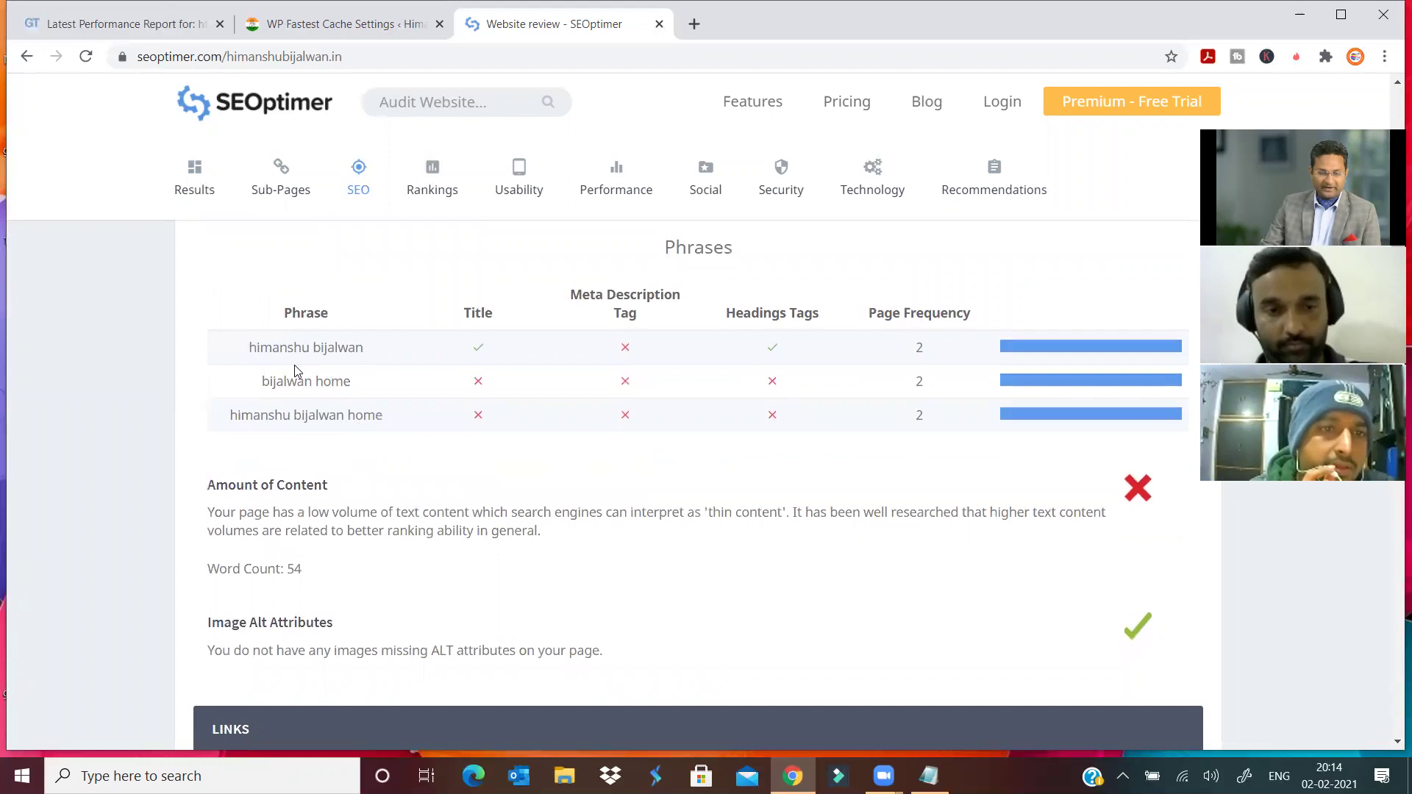
- Read the audit results for amount of content, image alt attributes, links and indexing
{"action": "scroll", "coordinate": [324, 408], "scroll_direction": "down", "scroll_amount": 3}
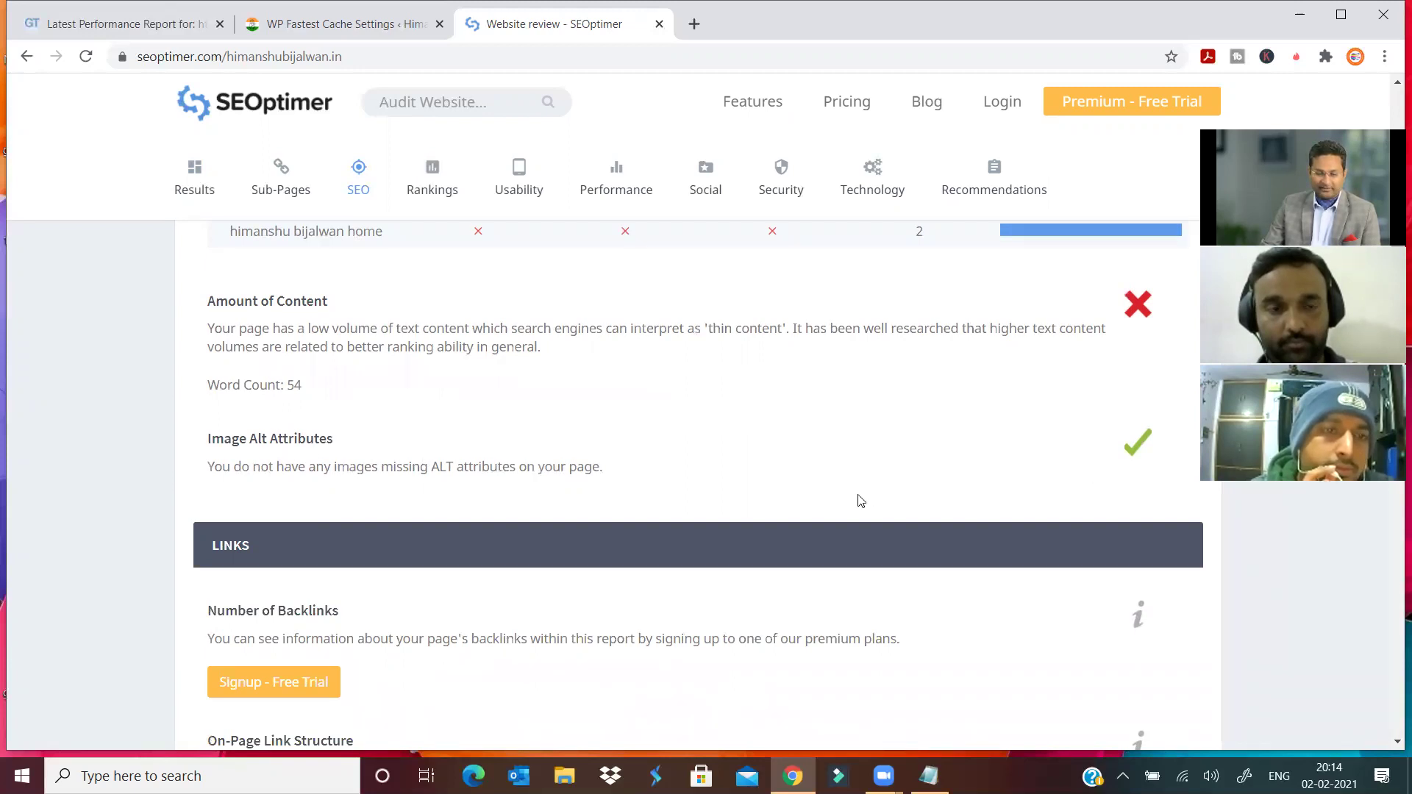
{"action": "scroll", "coordinate": [858, 498], "scroll_direction": "down", "scroll_amount": 2}
{"action": "scroll", "coordinate": [371, 316], "scroll_direction": "up", "scroll_amount": 1}
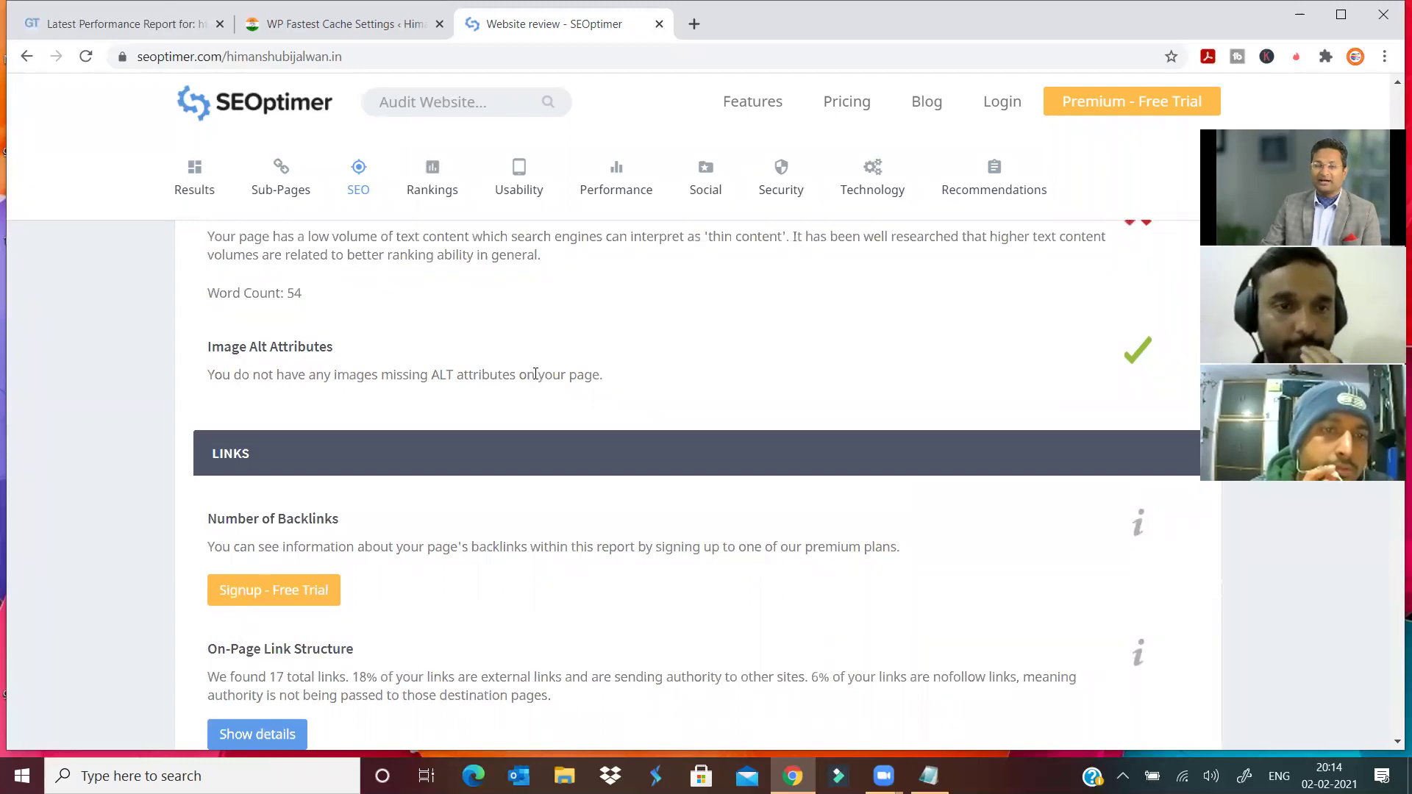
{"action": "scroll", "coordinate": [535, 374], "scroll_direction": "down", "scroll_amount": 6}
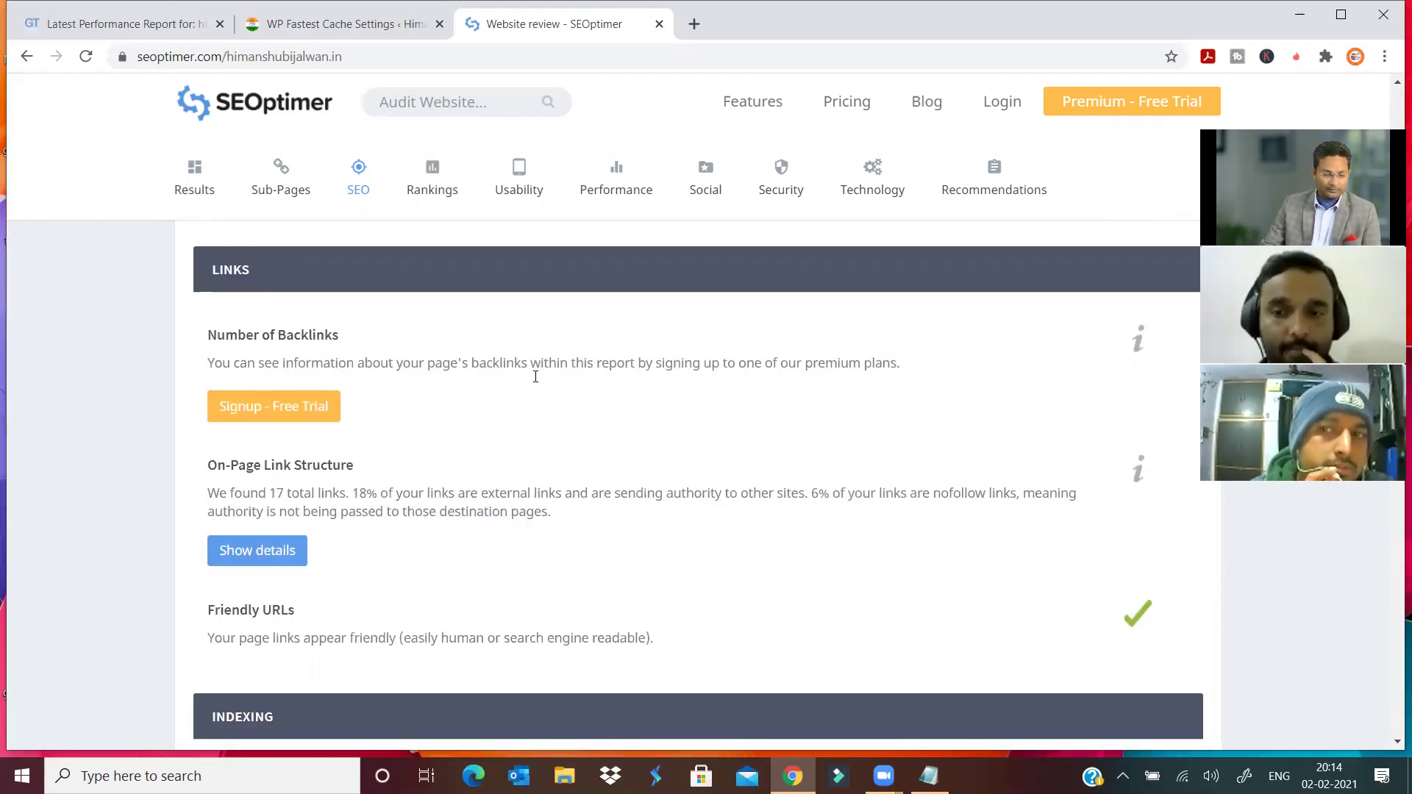
{"action": "scroll", "coordinate": [512, 434], "scroll_direction": "down", "scroll_amount": 4}
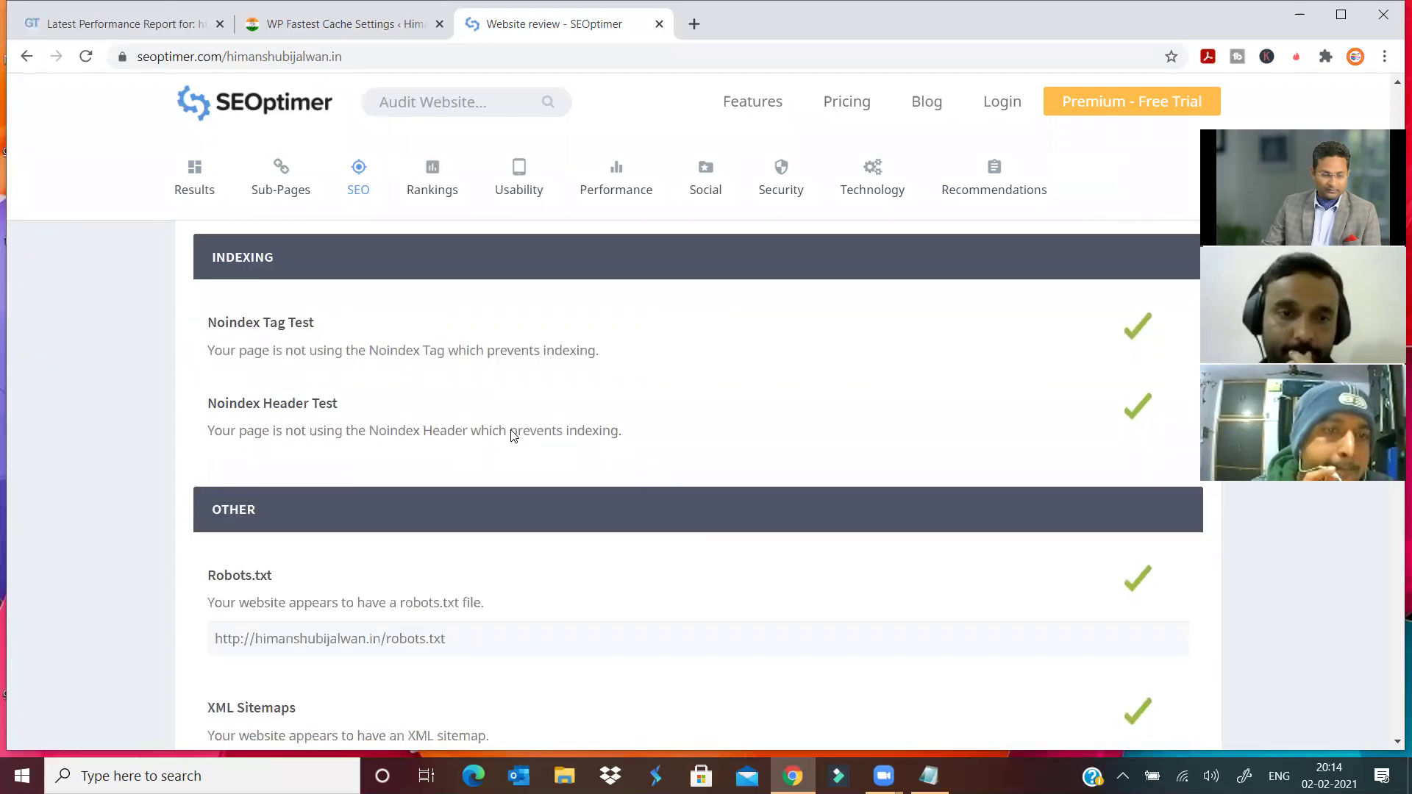
- Read the XML sitemap, analytics and structured data results, highlighting the Analytics entry
{"action": "scroll", "coordinate": [472, 430], "scroll_direction": "down", "scroll_amount": 2}
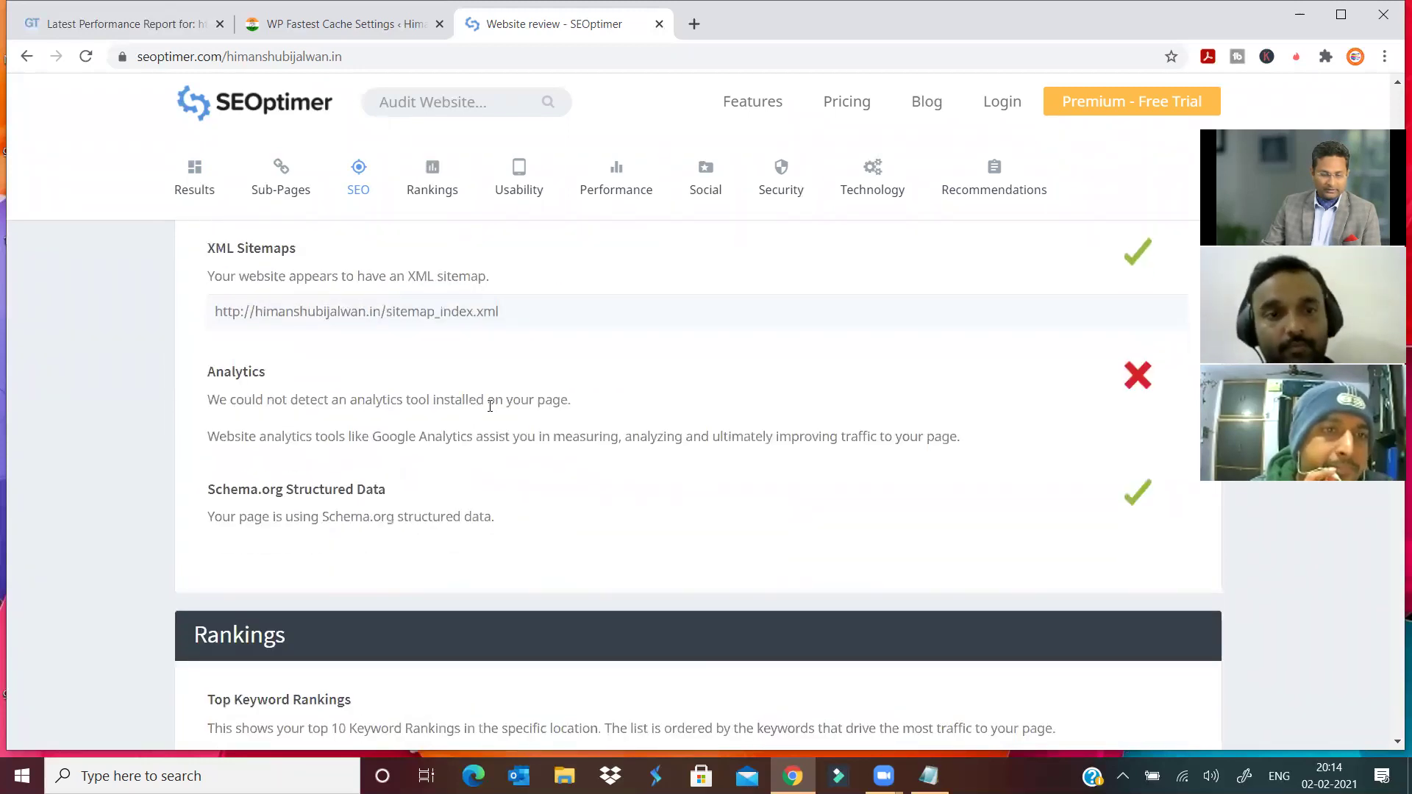
{"action": "scroll", "coordinate": [475, 427], "scroll_direction": "down", "scroll_amount": 3}
{"action": "scroll", "coordinate": [473, 426], "scroll_direction": "up", "scroll_amount": 4}
{"action": "left_click_drag", "start_coordinate": [205, 376], "coordinate": [1109, 435]}
{"action": "left_click", "coordinate": [1110, 435]}
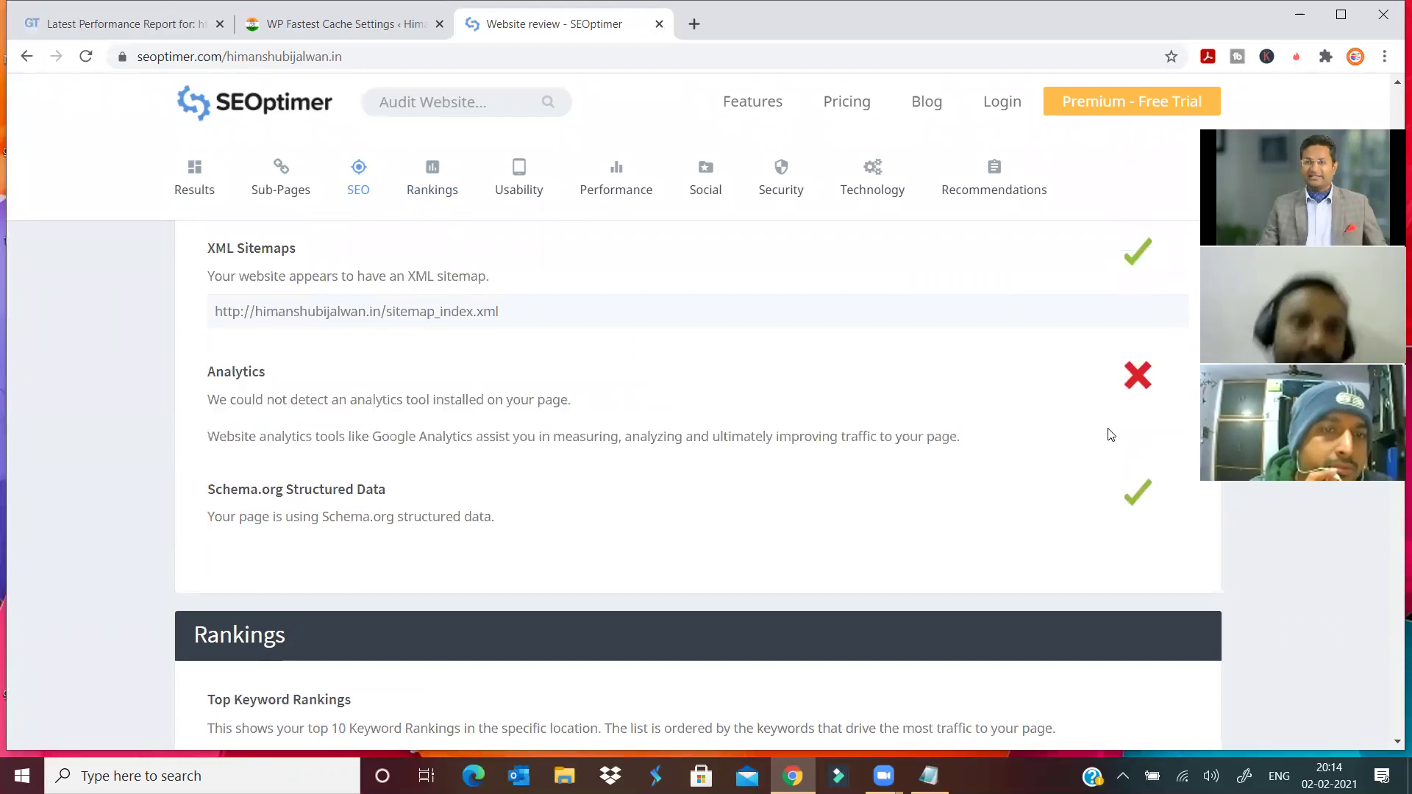
- Open whybusinessnow.com in a new browser tab and copy its address
{"action": "scroll", "coordinate": [1110, 435], "scroll_direction": "up", "scroll_amount": 10}
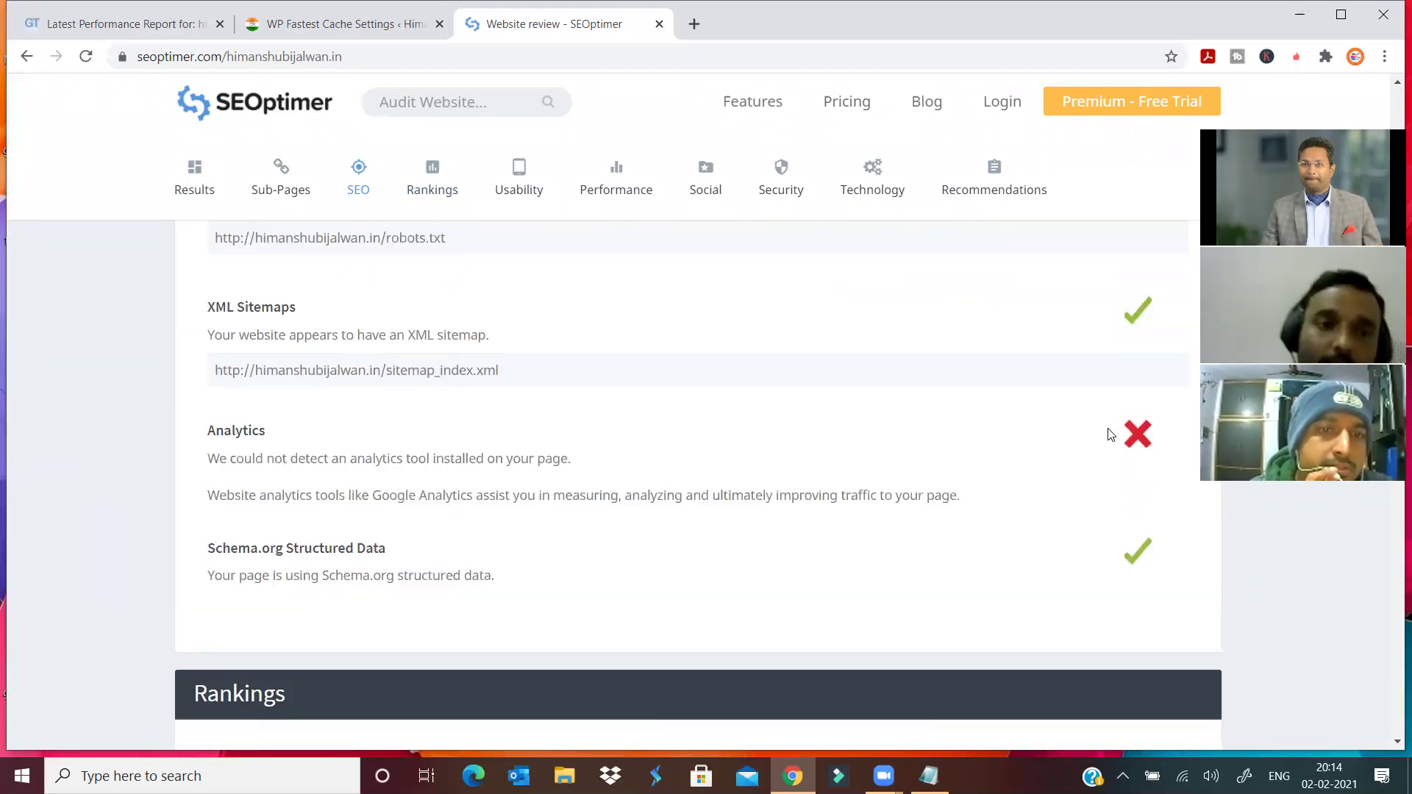
{"action": "scroll", "coordinate": [1110, 434], "scroll_direction": "up", "scroll_amount": 15}
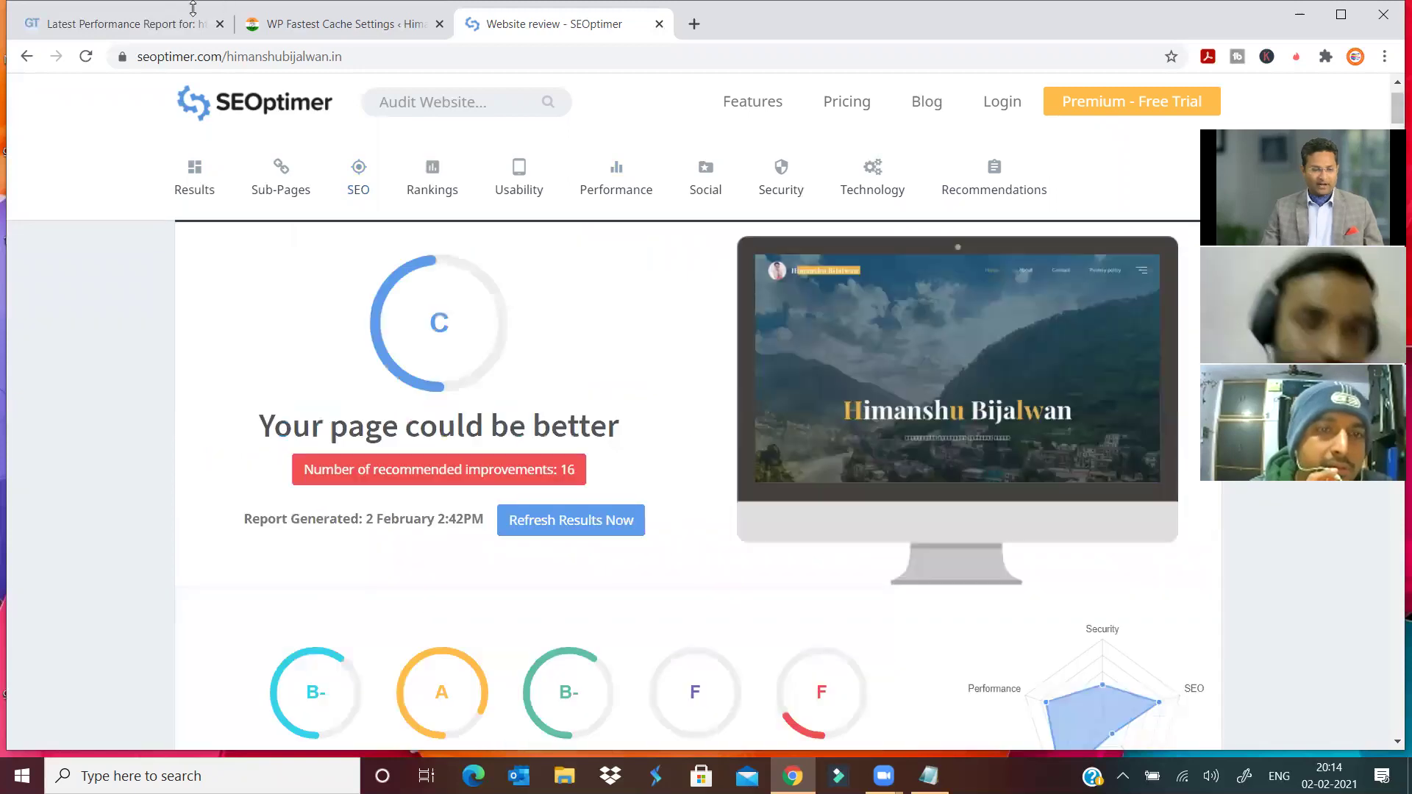
{"action": "left_click", "coordinate": [696, 25]}
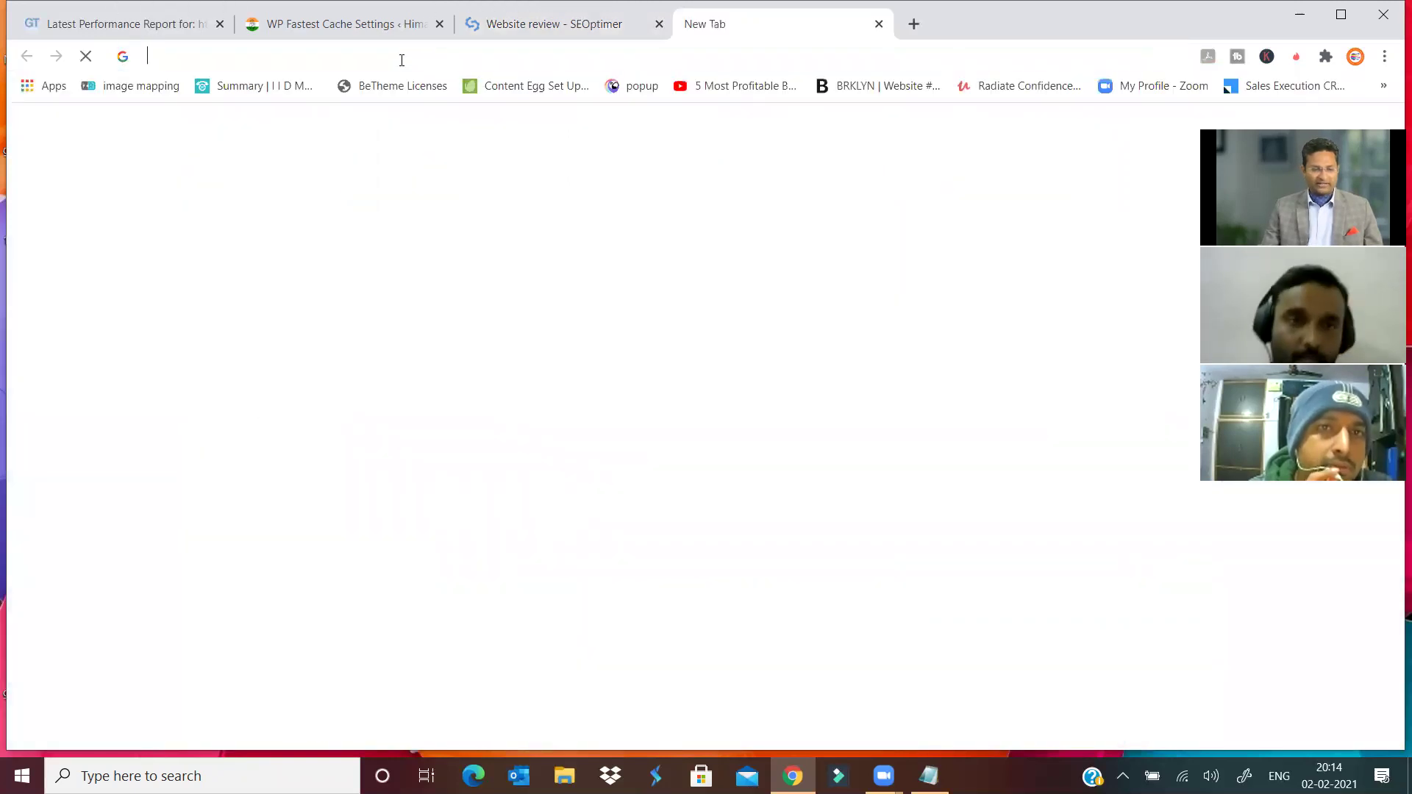
{"action": "left_click", "coordinate": [403, 57]}
{"action": "type", "text": "why"}
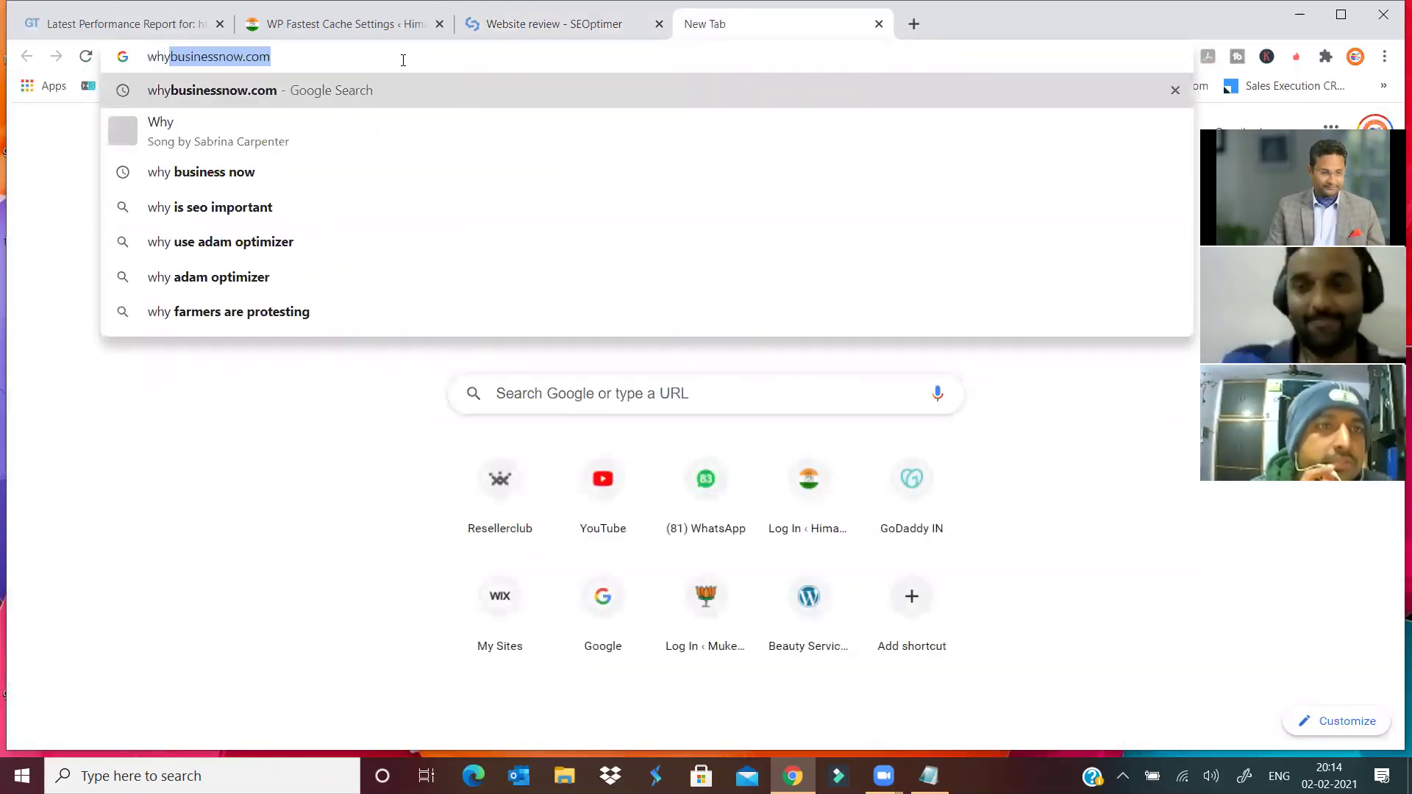
{"action": "key", "text": "Right"}
{"action": "key", "text": "Return"}
{"action": "left_click", "coordinate": [394, 60]}
{"action": "key", "text": "ctrl+c"}
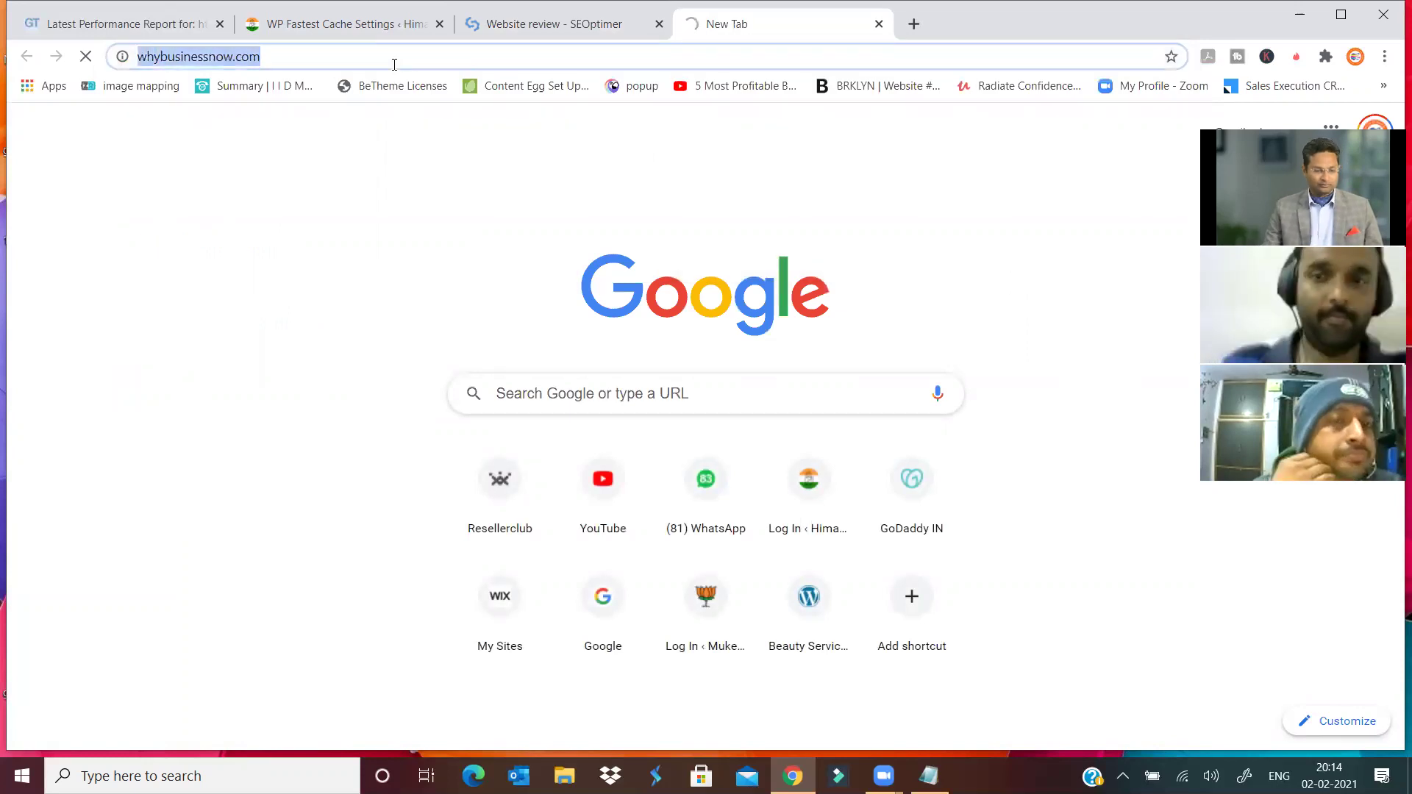
- Return to the SEOptimer home page and enter the copied whybusinessnow.com address as the website to audit
{"action": "left_click", "coordinate": [505, 24]}
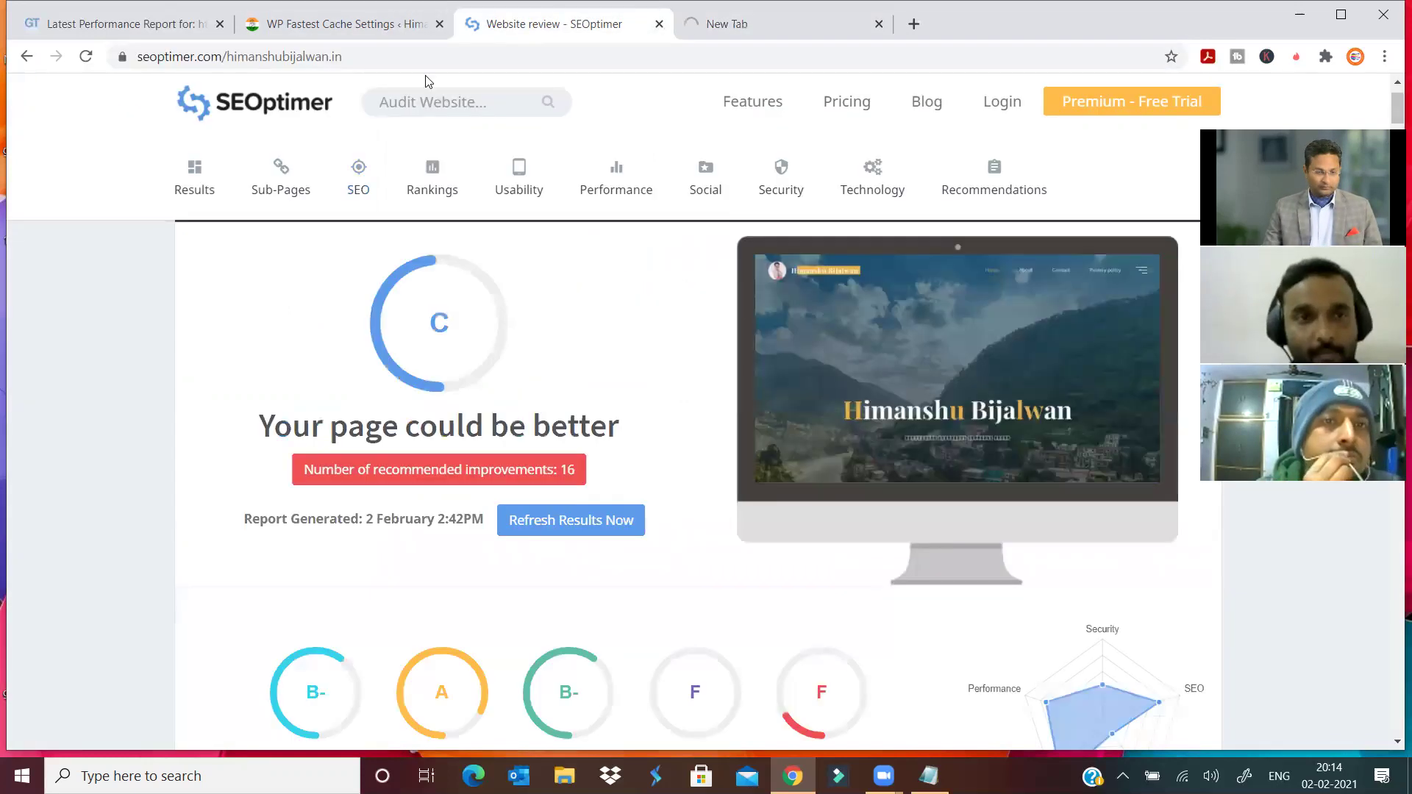
{"action": "left_click", "coordinate": [248, 116]}
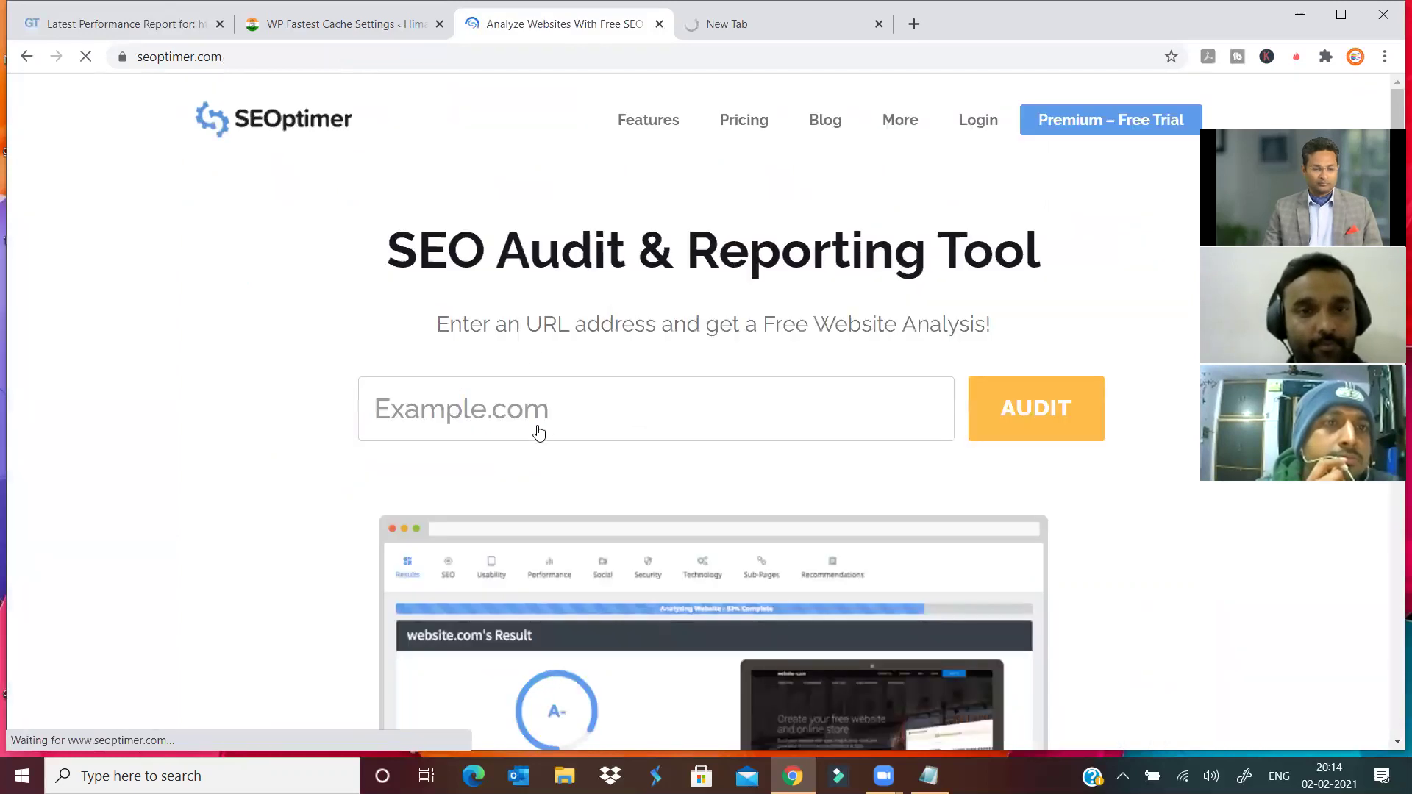
{"action": "left_click", "coordinate": [544, 414]}
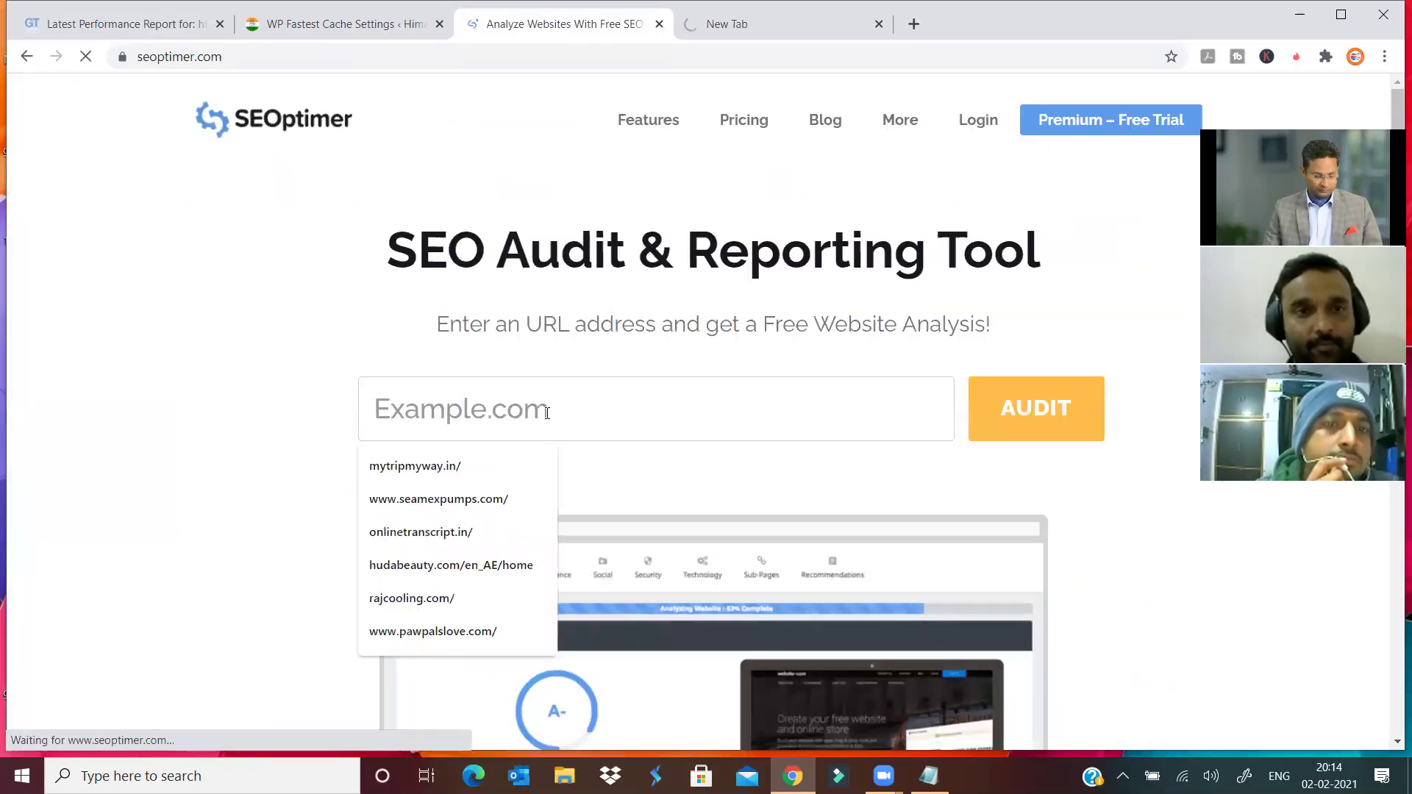
{"action": "key", "text": "ctrl+v"}
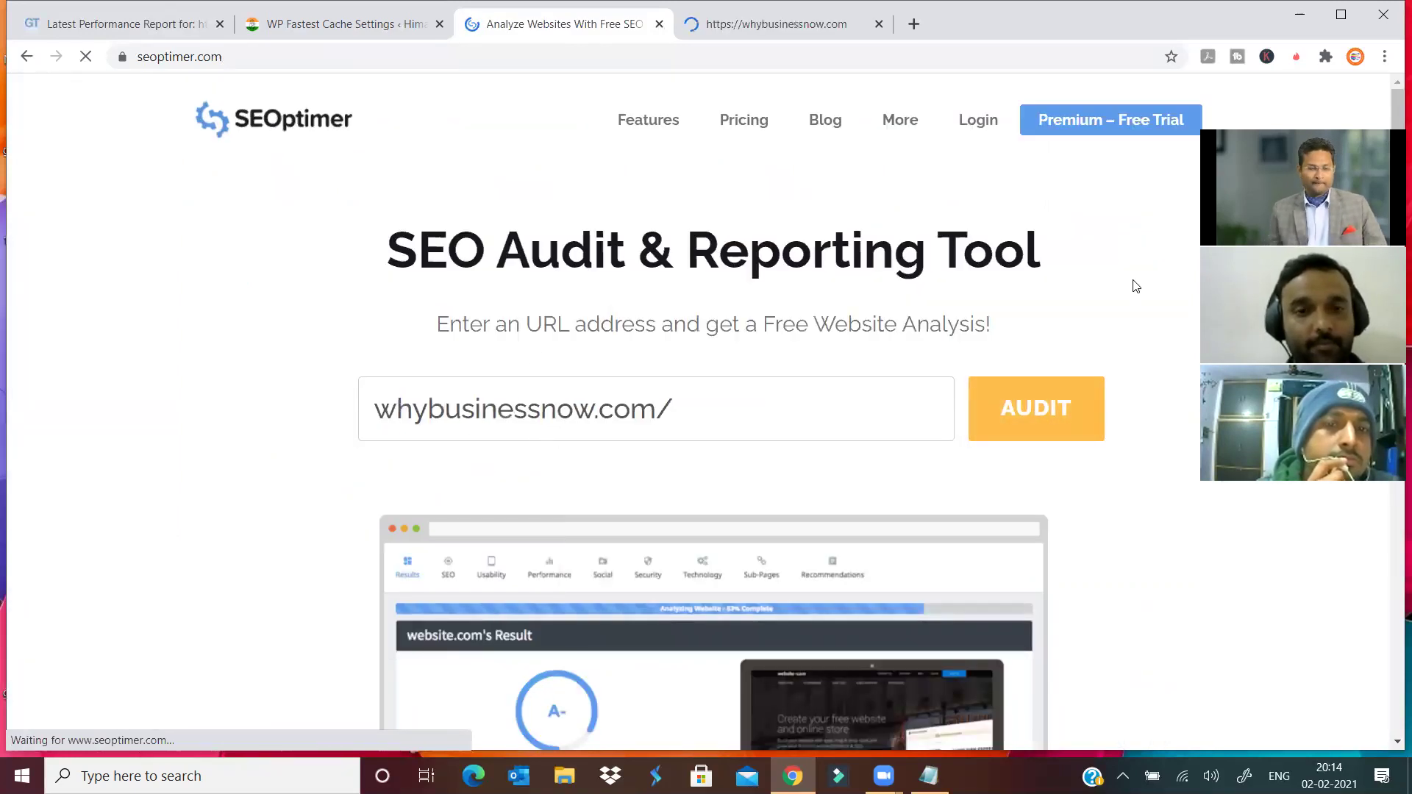